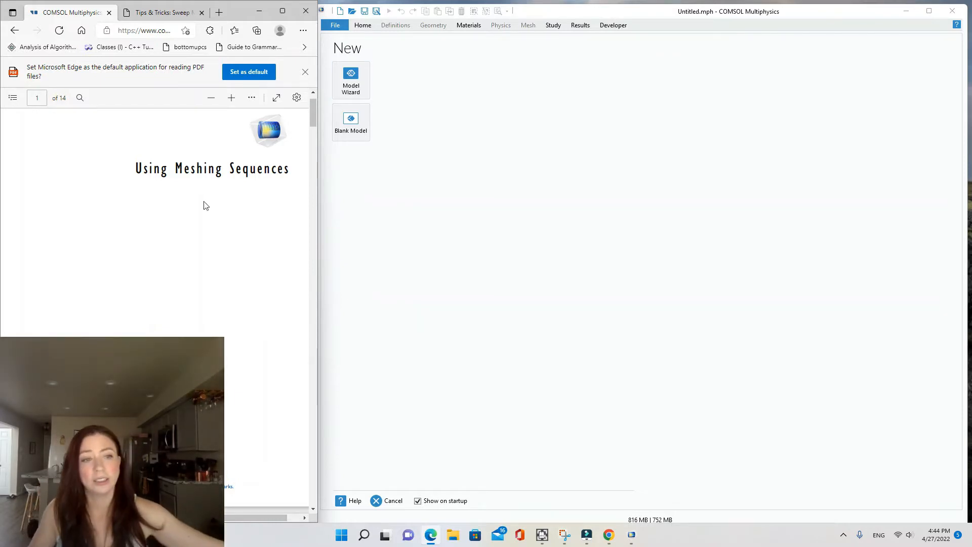
# - Read the tutorial's introduction and create a new 3D model with the Model Wizard, without adding any physics
pyautogui.scroll(-5, 205, 203)
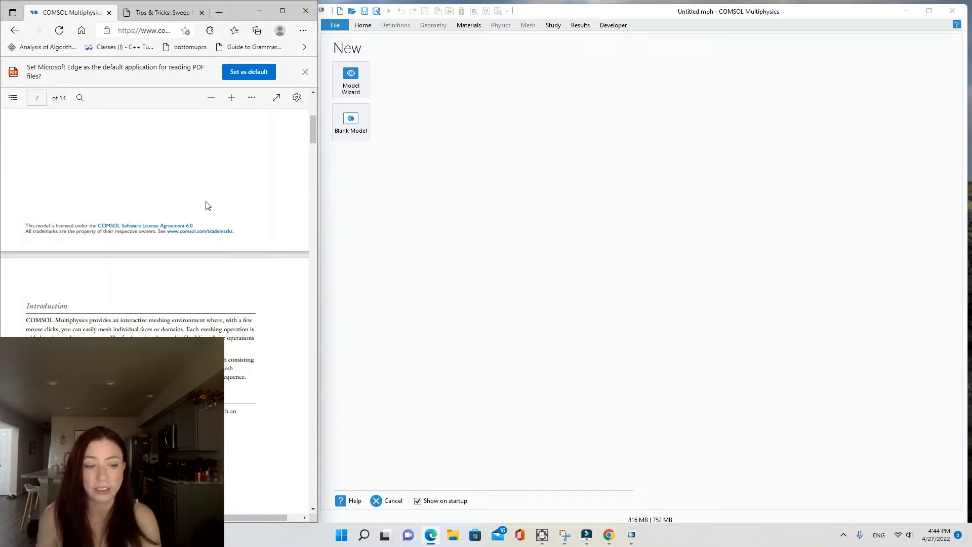
pyautogui.scroll(-4, 206, 205)
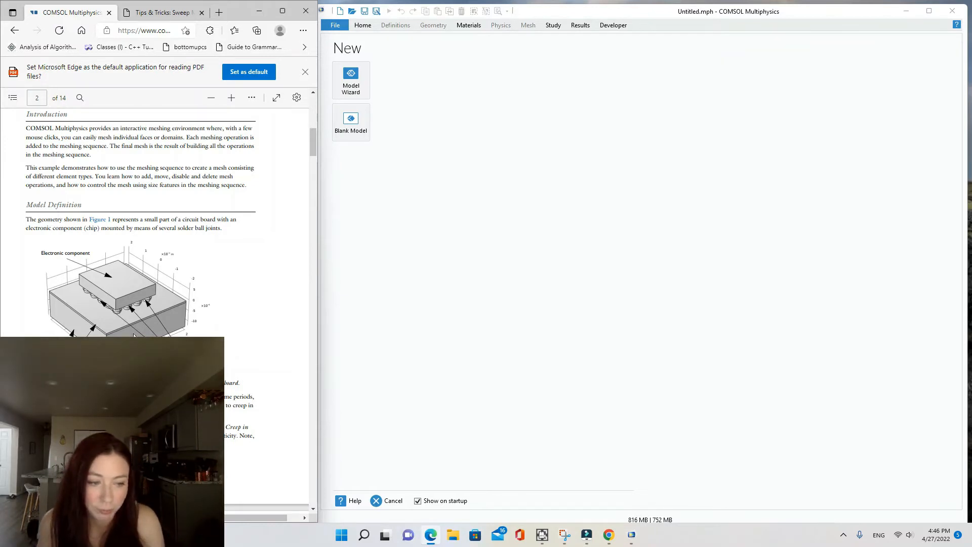
pyautogui.scroll(-3, 134, 335)
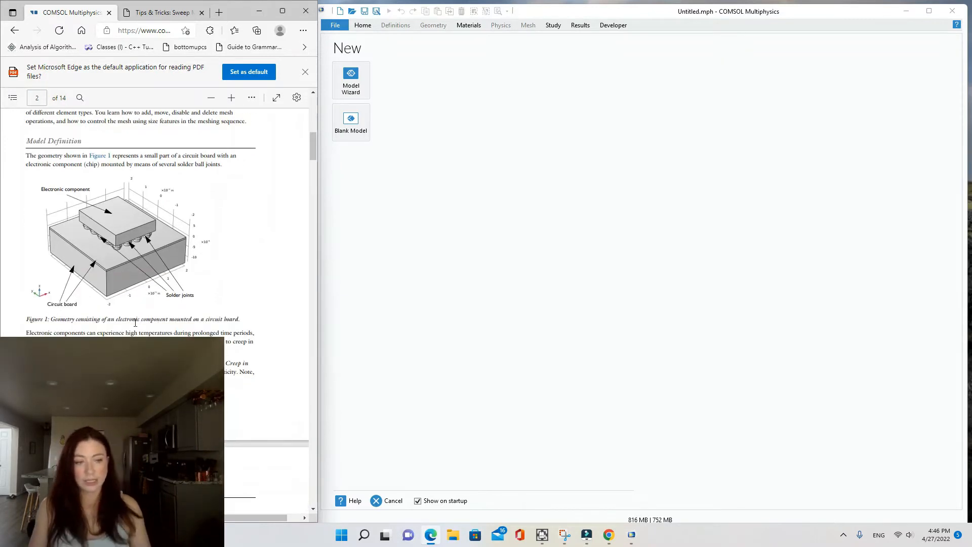
pyautogui.scroll(-9, 135, 322)
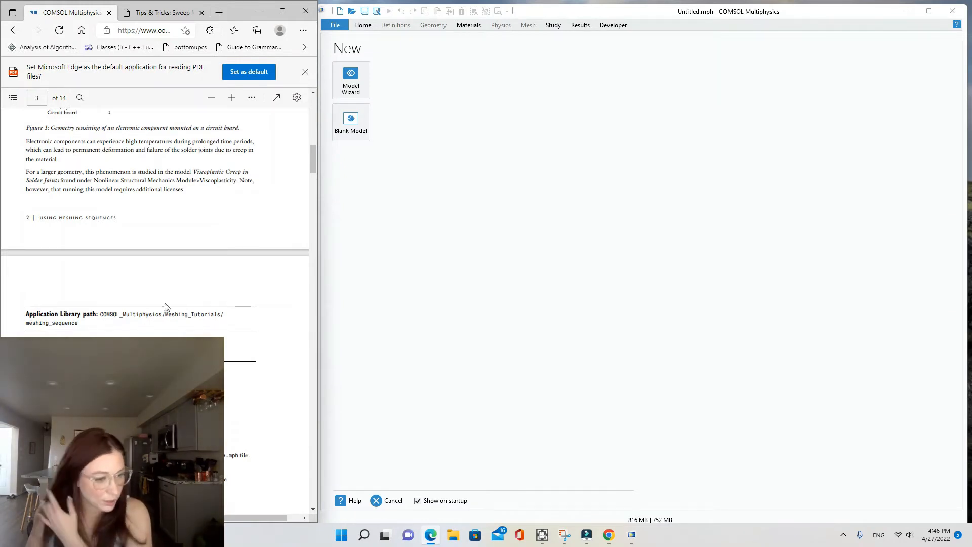
pyautogui.click(349, 93)
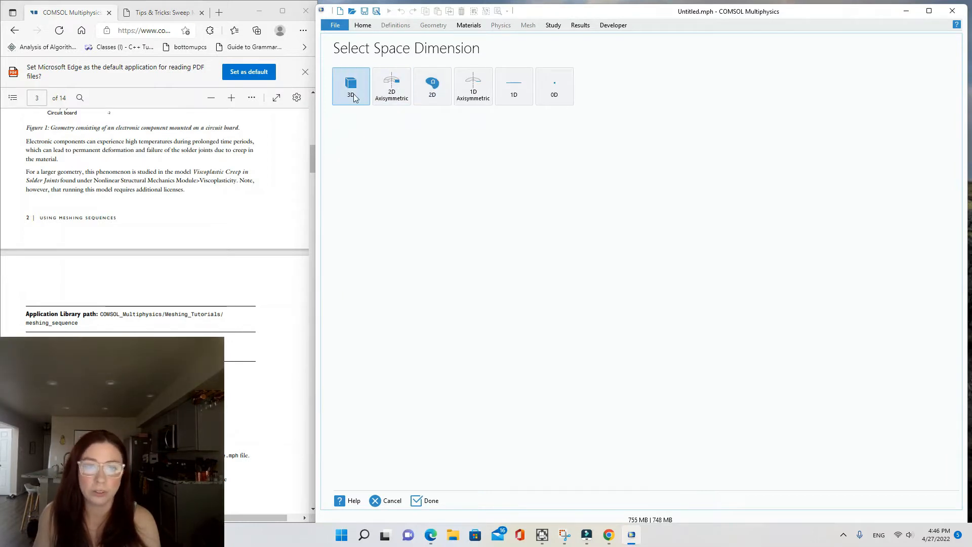
pyautogui.click(354, 98)
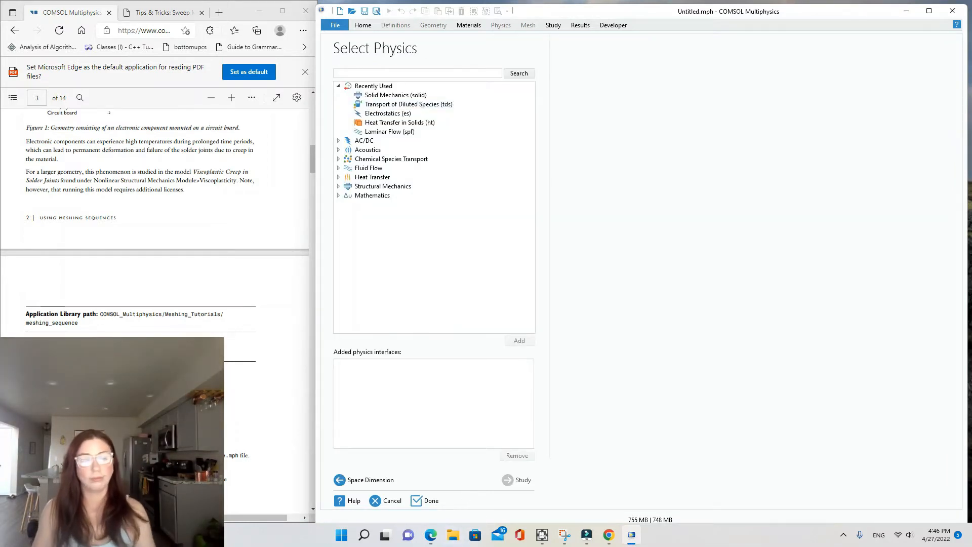
pyautogui.scroll(-4, 160, 201)
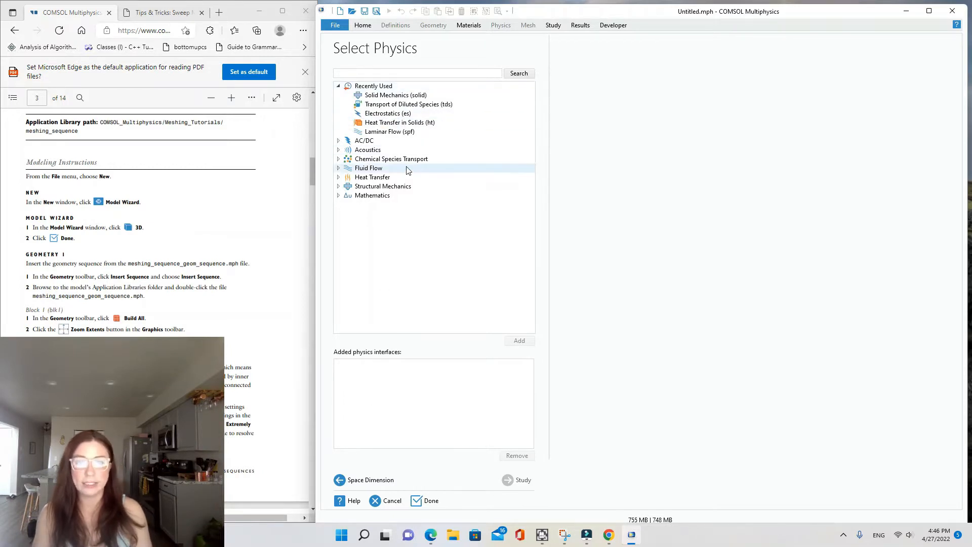
pyautogui.click(431, 500)
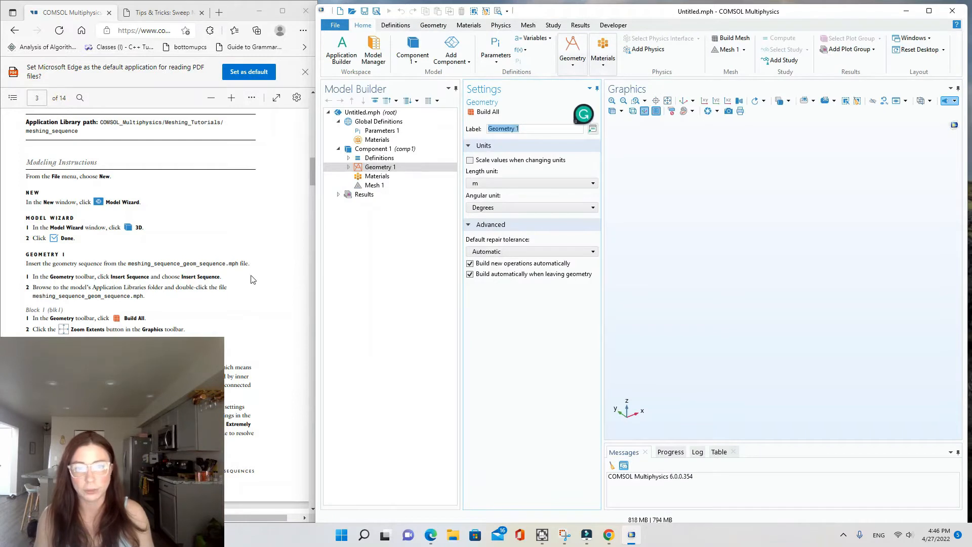
# - Add an Import feature to Geometry 1 and start browsing for the geometry file
pyautogui.click(351, 168)
pyautogui.click(349, 168)
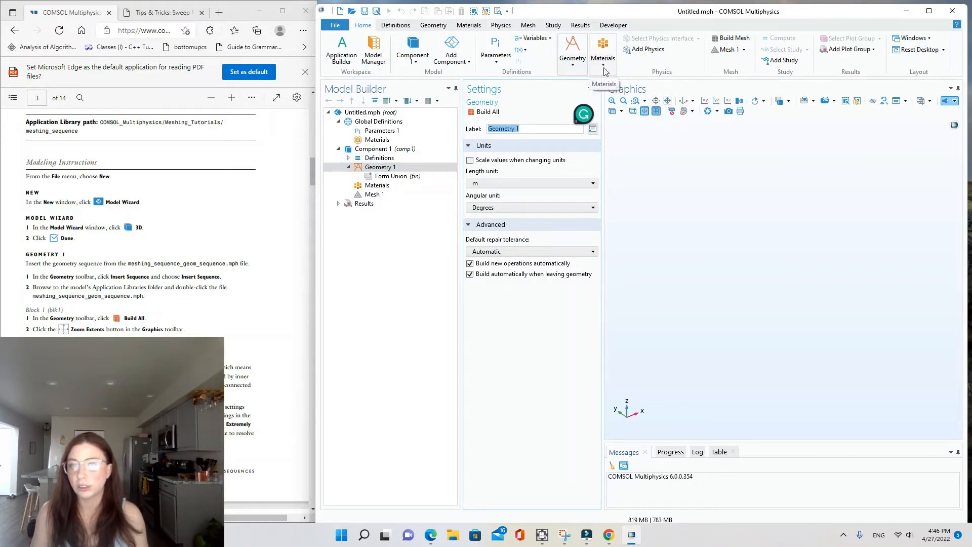
pyautogui.click(578, 69)
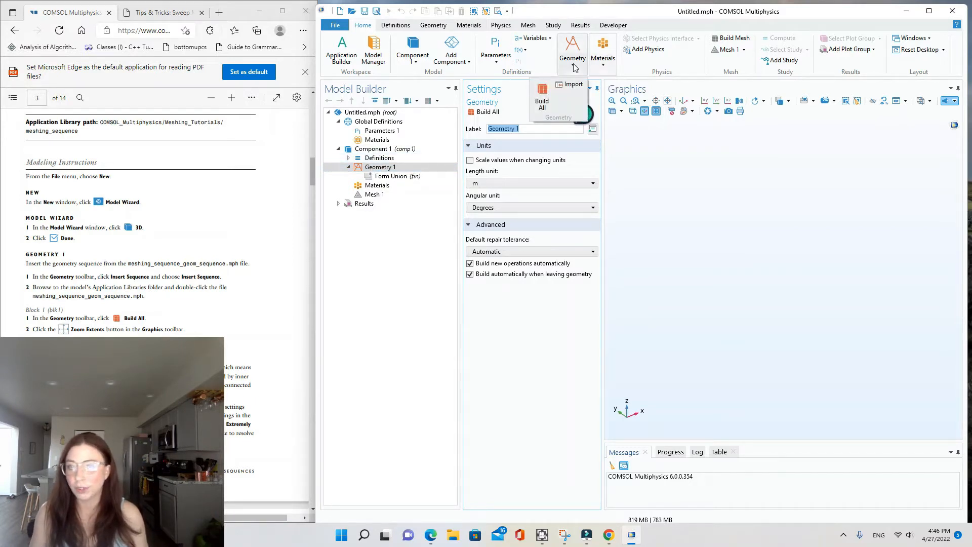
pyautogui.click(931, 13)
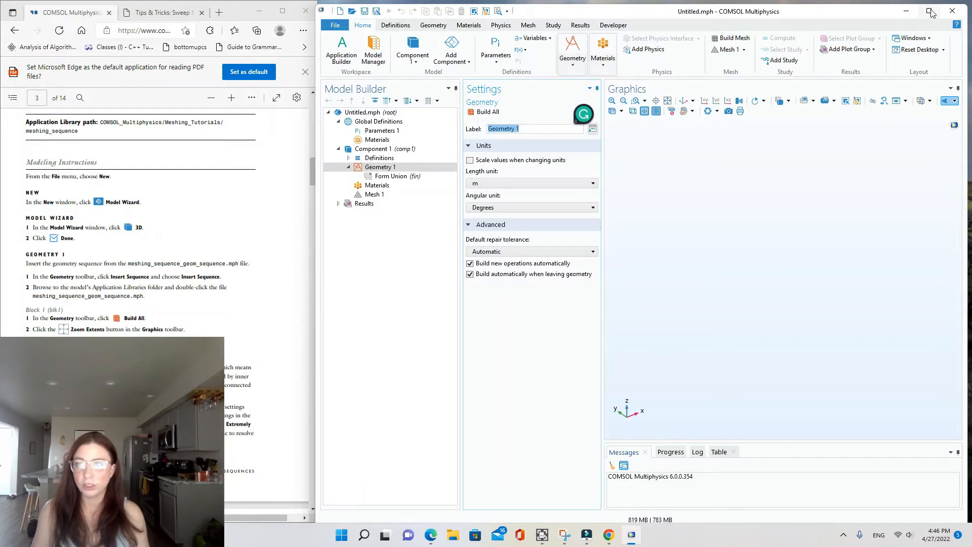
pyautogui.click(932, 13)
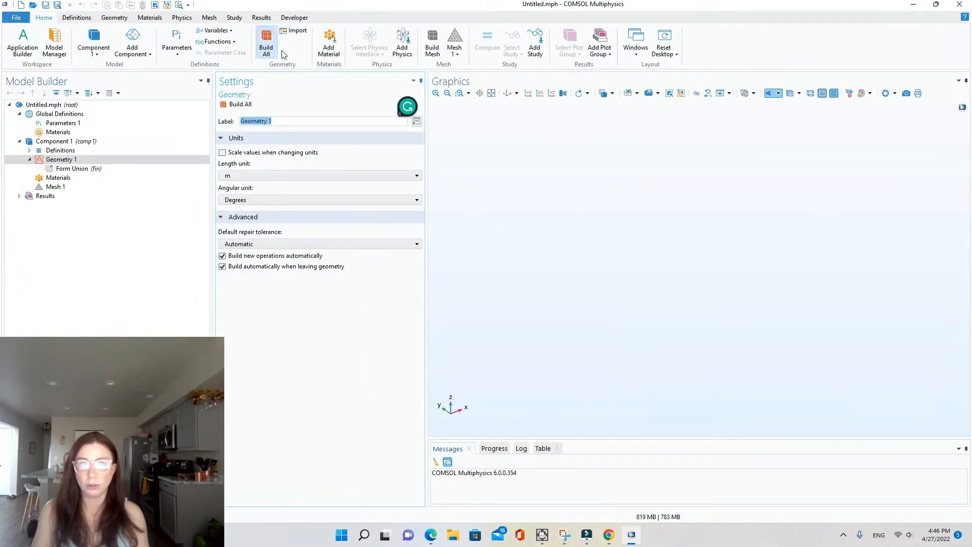
pyautogui.click(936, 4)
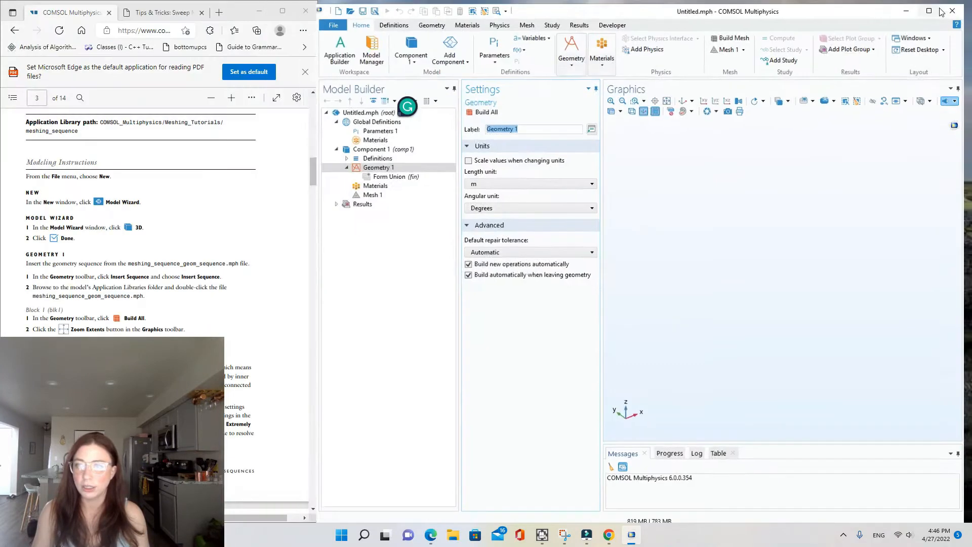
pyautogui.moveTo(721, 10)
pyautogui.mouseDown()
pyautogui.moveTo(733, 7)
pyautogui.moveTo(720, 7)
pyautogui.mouseUp()
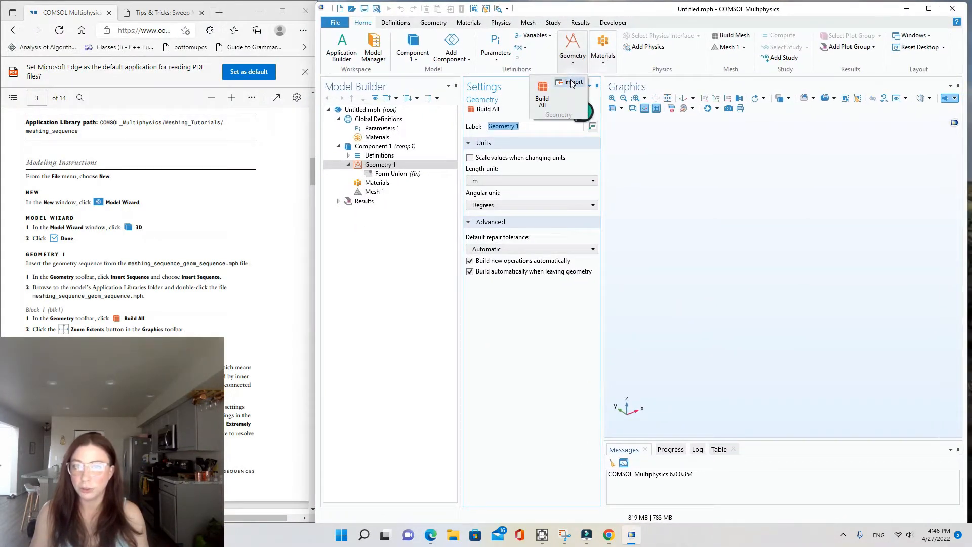
pyautogui.click(571, 80)
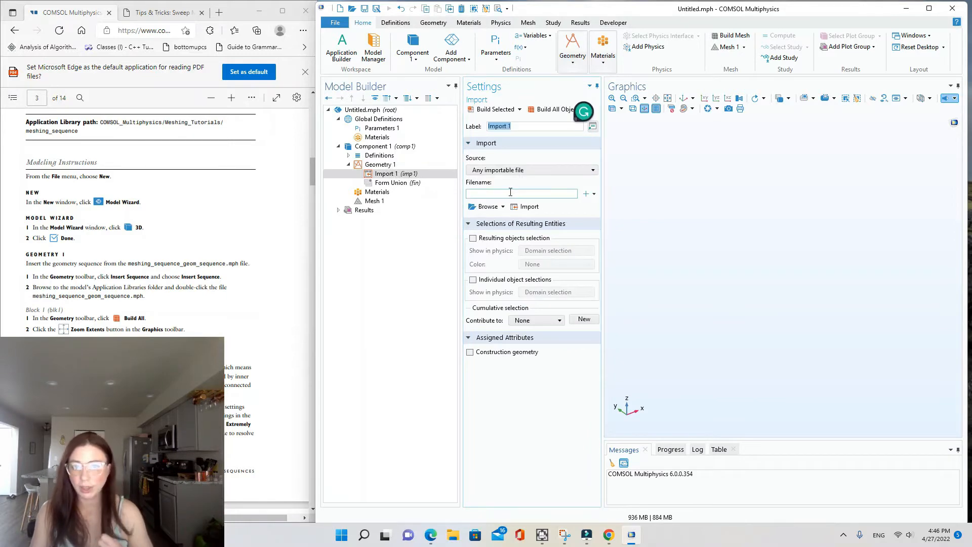
pyautogui.click(486, 208)
pyautogui.click(471, 91)
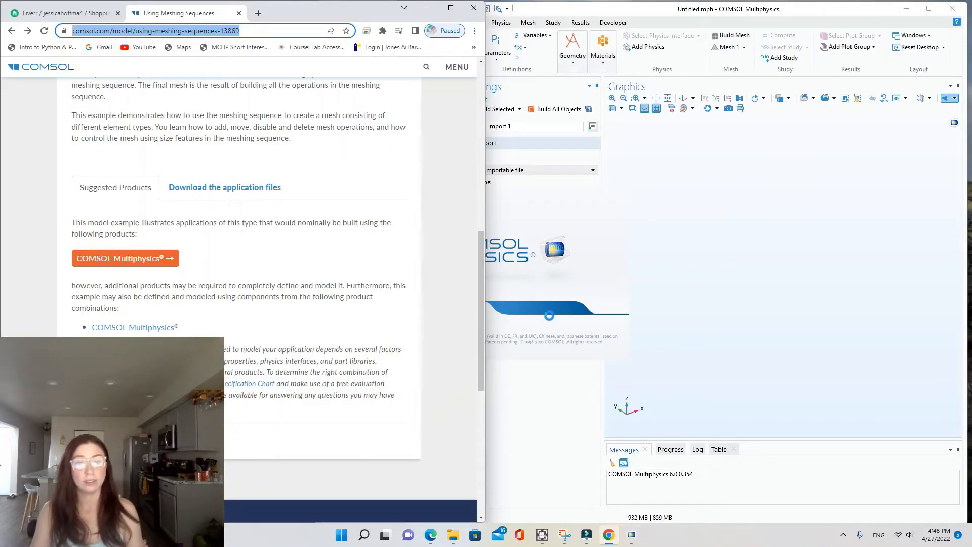
# - Bring up meshing_sequence_geom_sequence.mph in a separate COMSOL window and orbit its chip-on-board geometry
pyautogui.click(427, 8)
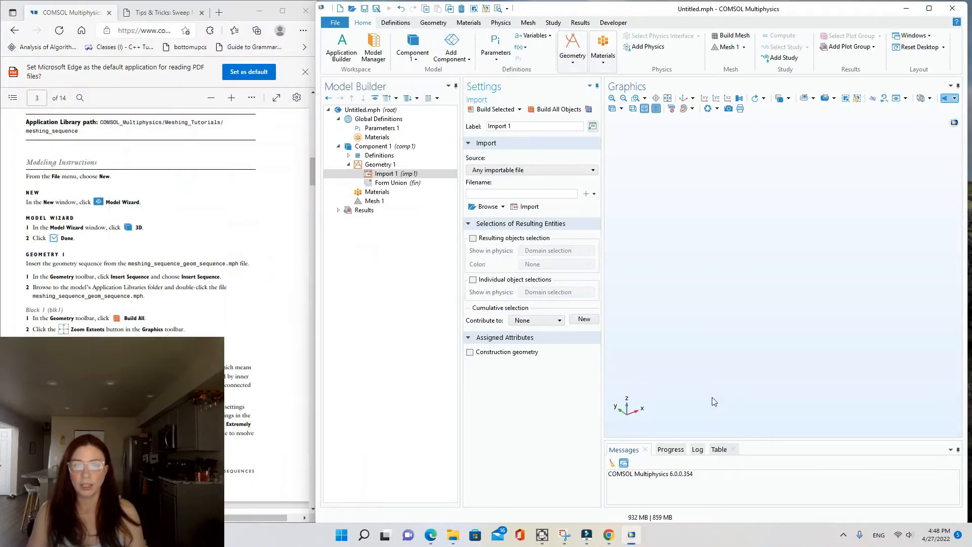
pyautogui.moveTo(877, 15); pyautogui.dragTo(865, 120)
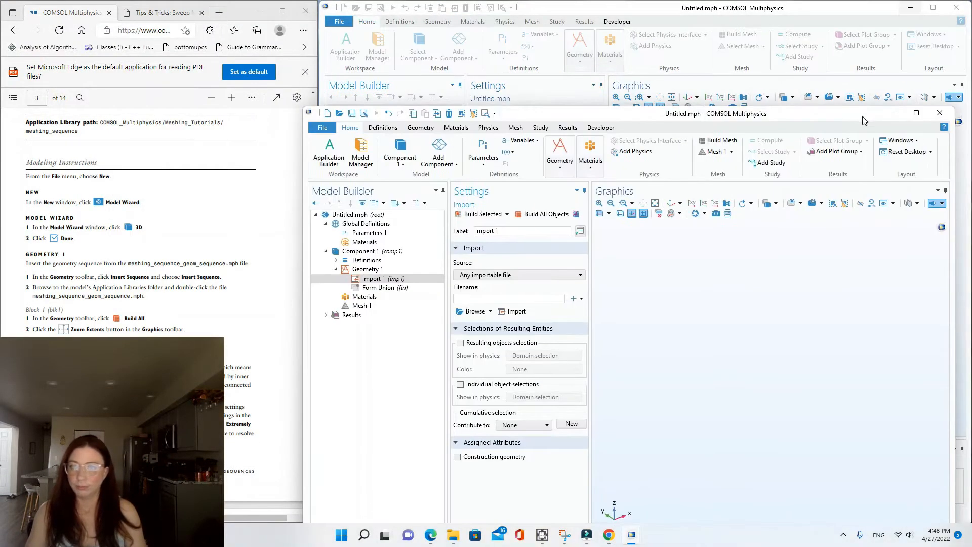
pyautogui.click(855, 11)
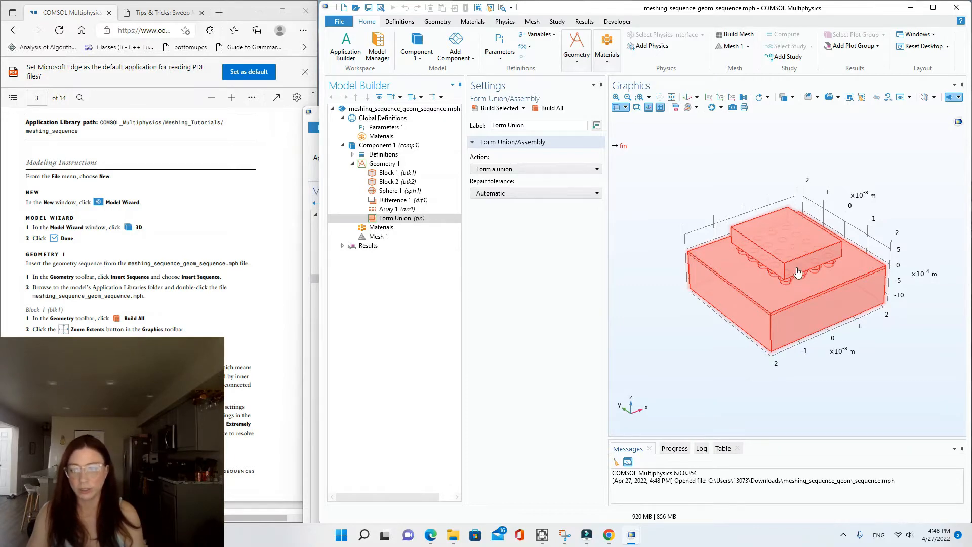
pyautogui.moveTo(875, 291); pyautogui.dragTo(843, 281)
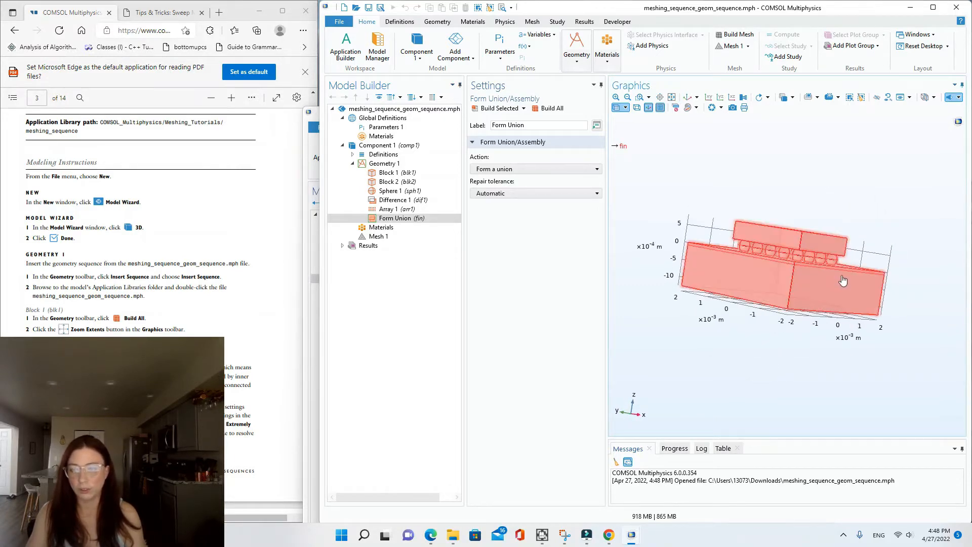
pyautogui.moveTo(748, 277); pyautogui.dragTo(744, 300)
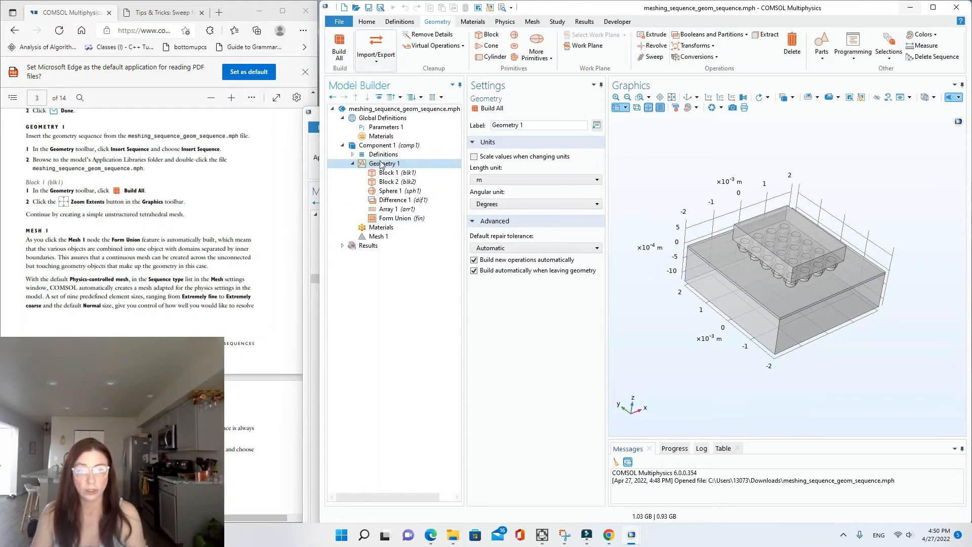
# - Examine the Mesh 1 settings, checking the available sequence types and predefined element sizes
pyautogui.click(377, 237)
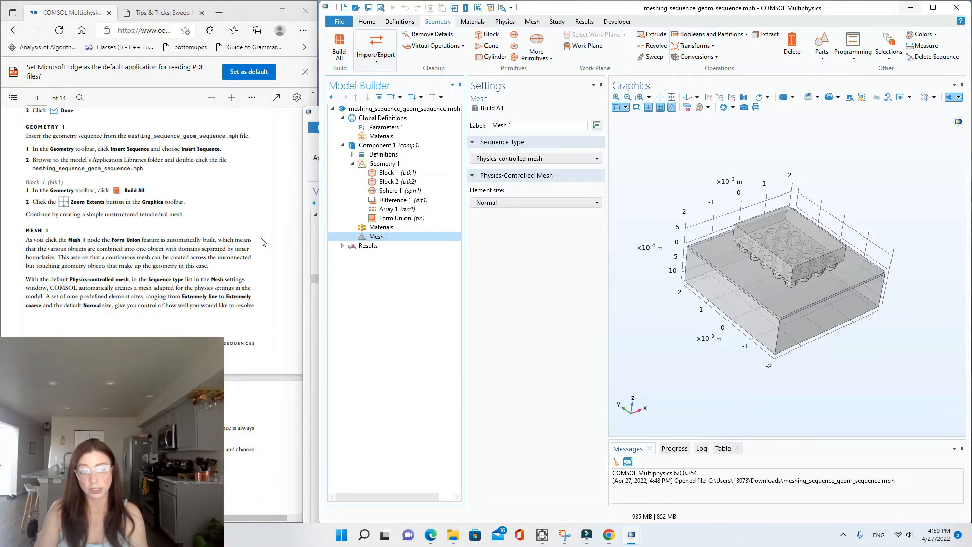
pyautogui.scroll(-5, 262, 242)
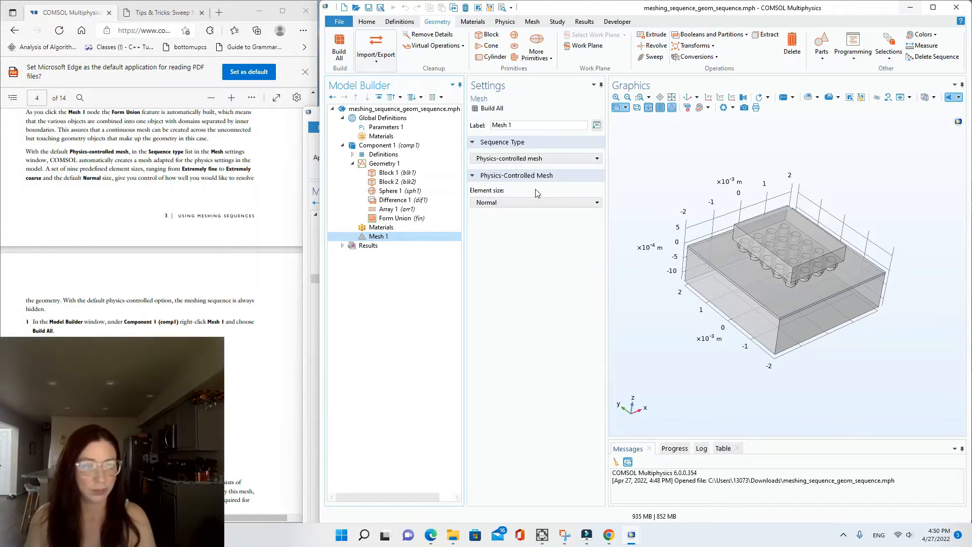
pyautogui.click(536, 159)
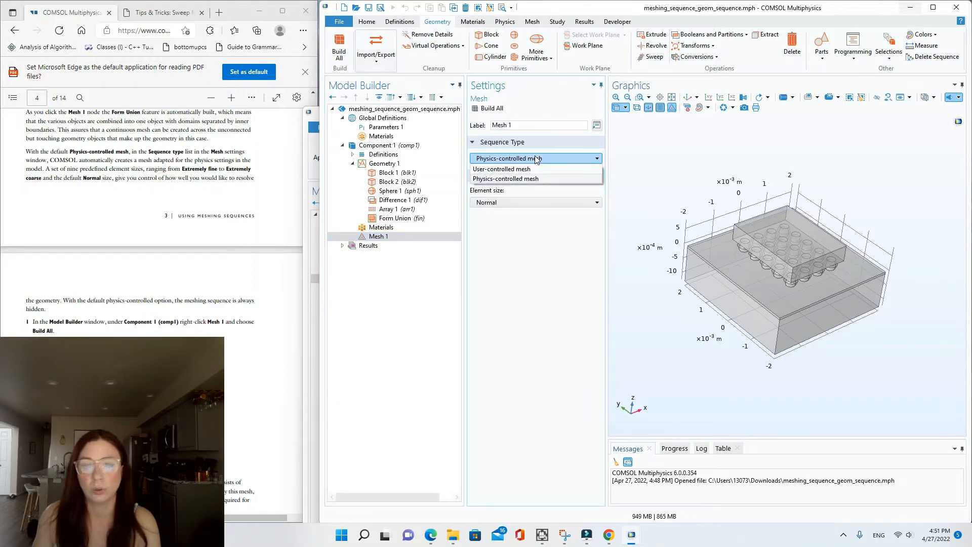
pyautogui.click(527, 178)
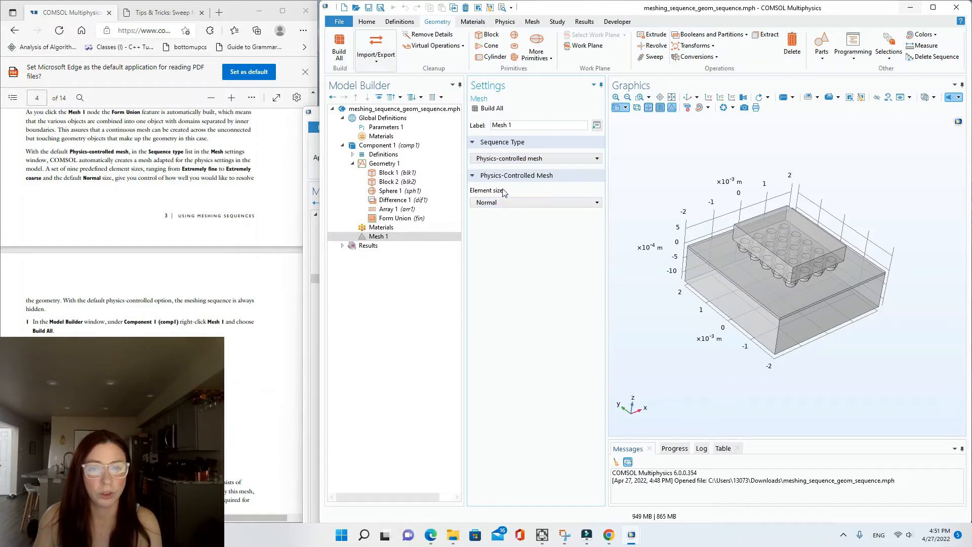
pyautogui.click(514, 202)
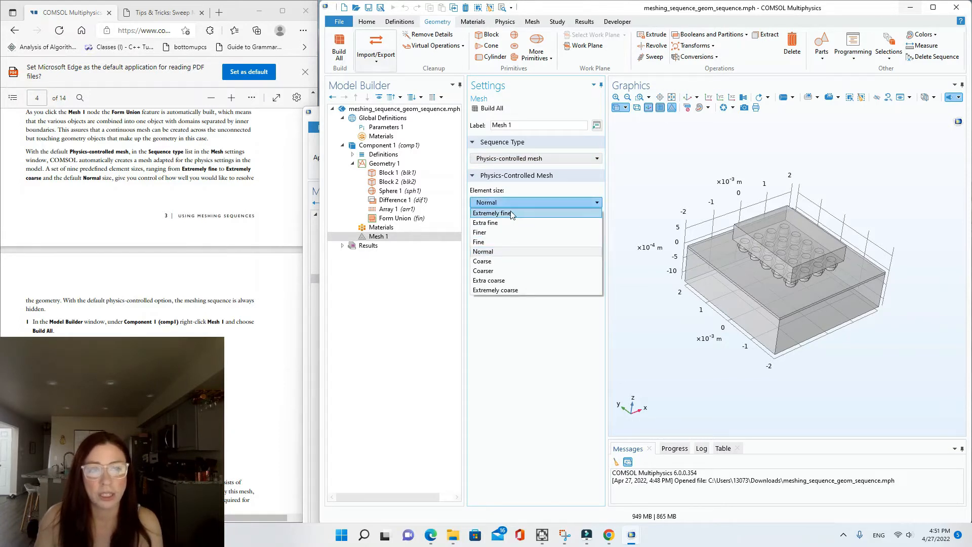
pyautogui.click(525, 315)
pyautogui.click(502, 203)
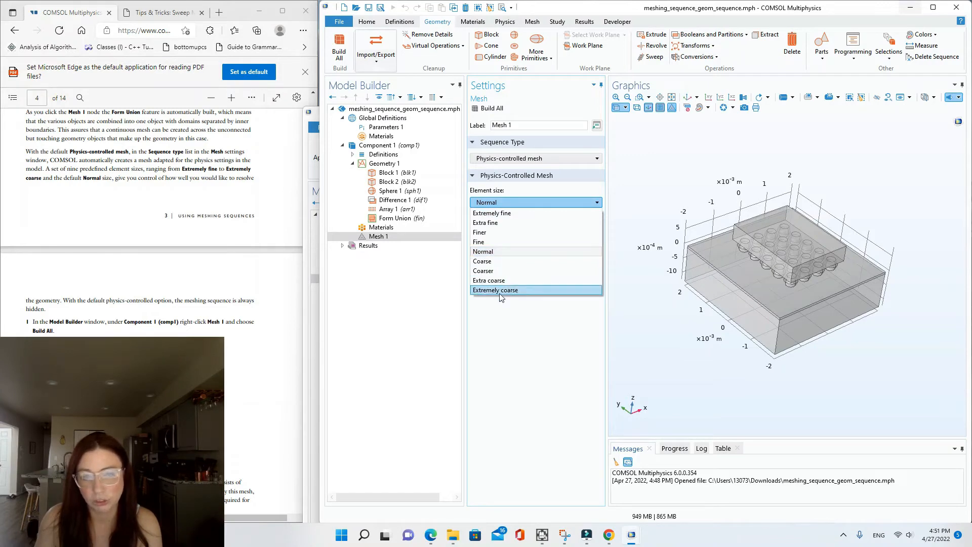
pyautogui.click(213, 198)
# - Build all of Mesh 1 as a physics-controlled mesh with Normal element size
pyautogui.scroll(-2, 213, 198)
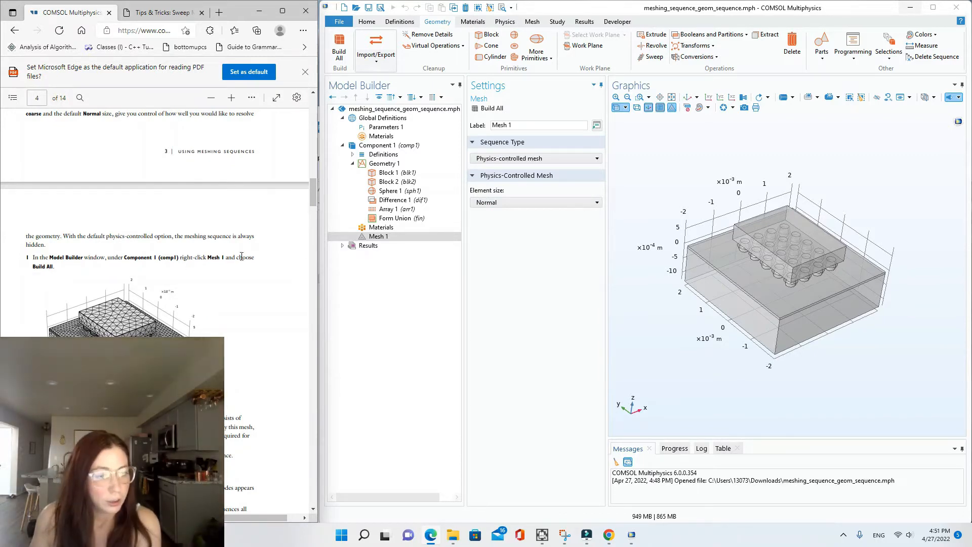
pyautogui.click(378, 238)
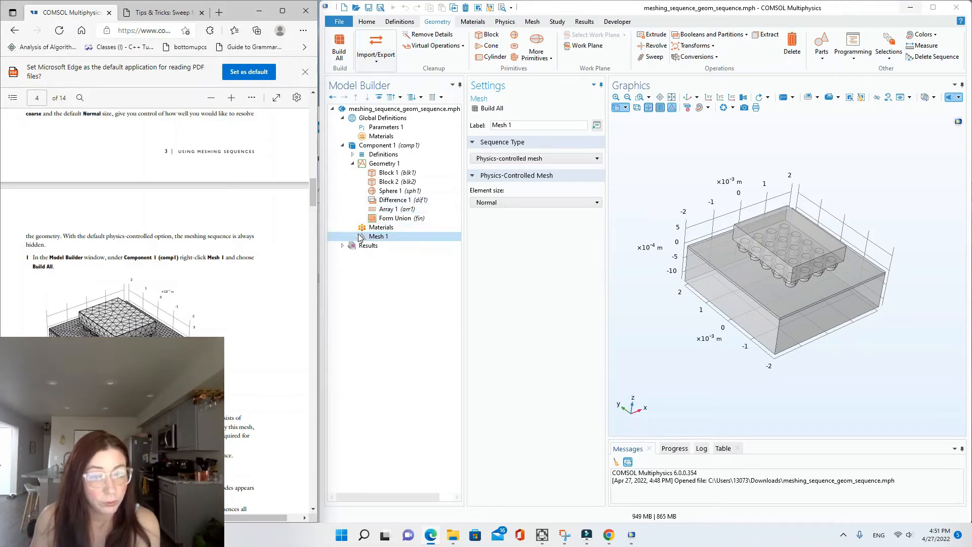
pyautogui.rightClick(379, 241)
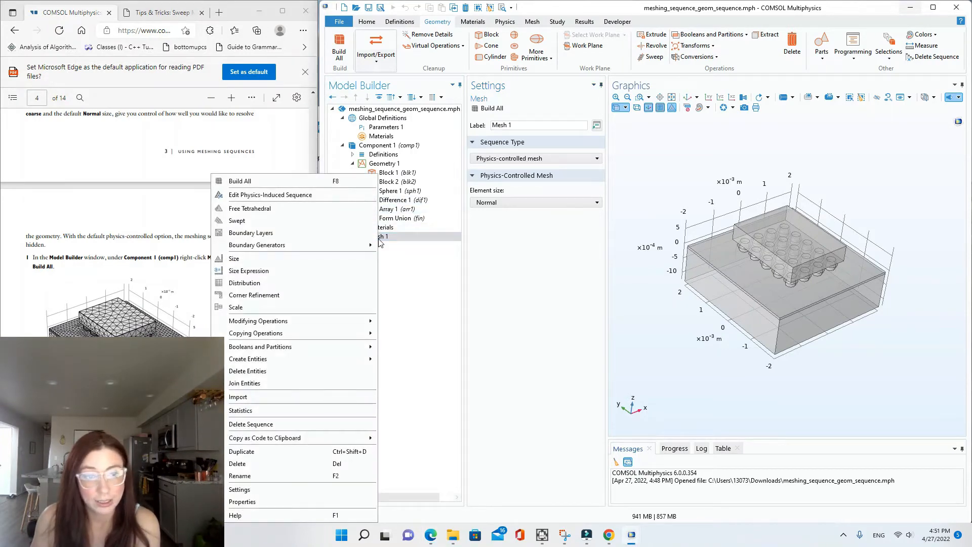
pyautogui.click(320, 181)
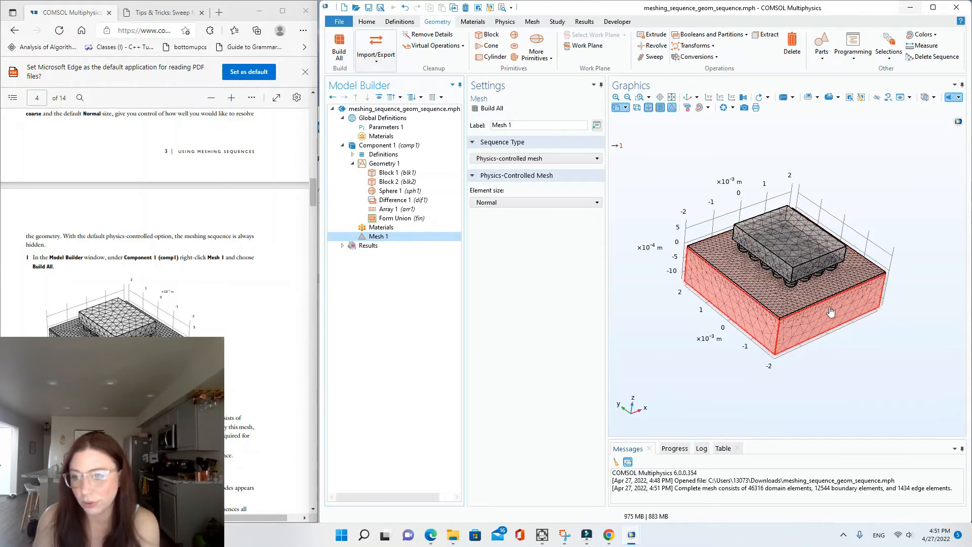
# - Set Mesh 1's sequence type to User-controlled mesh and open the settings of its Size node
pyautogui.scroll(-4, 110, 226)
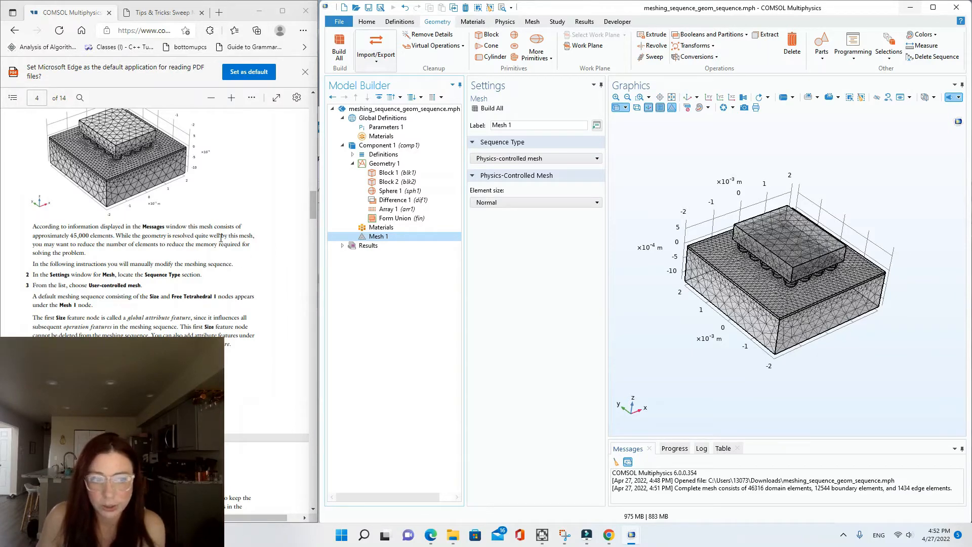
pyautogui.moveTo(312, 205); pyautogui.dragTo(313, 211)
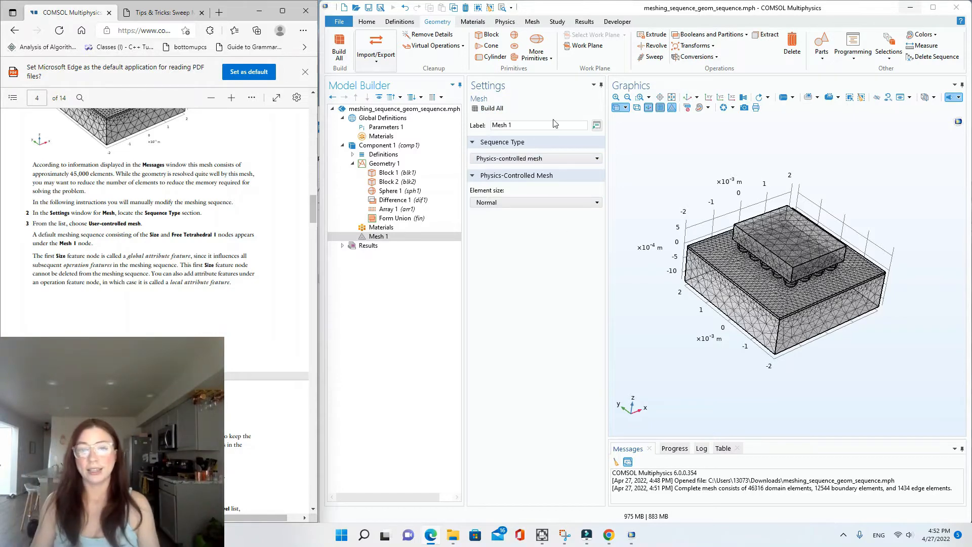
pyautogui.click(498, 159)
pyautogui.click(496, 173)
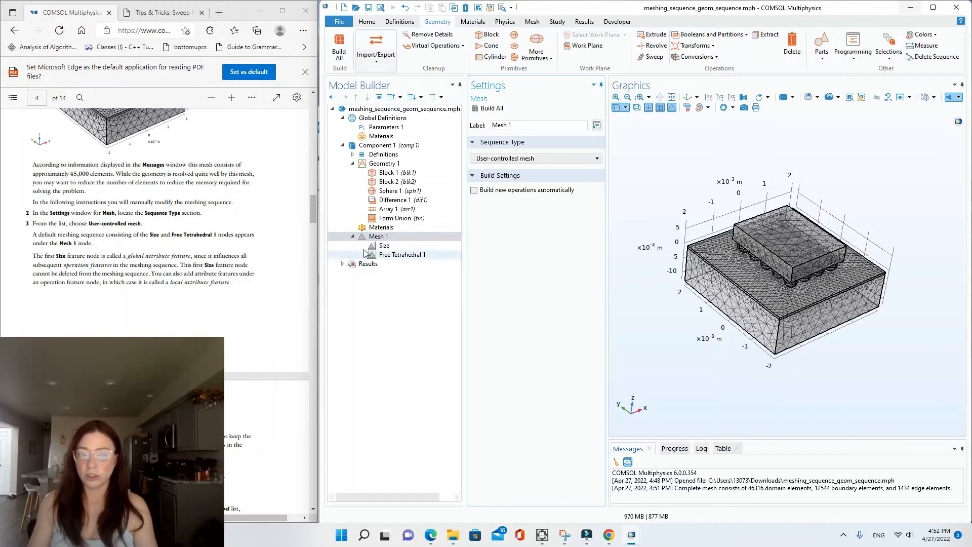
pyautogui.click(389, 247)
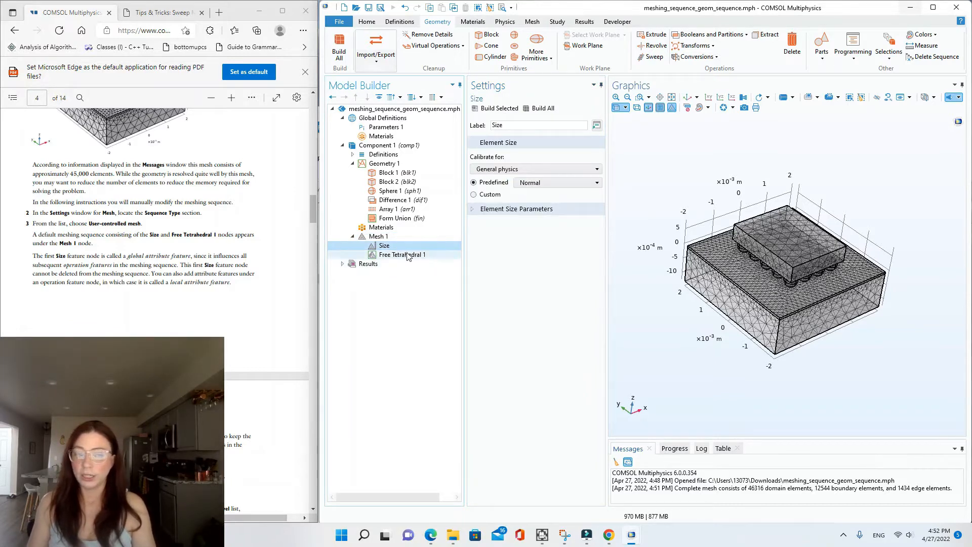
# - Review the Size and Free Tetrahedral 1 nodes under Mesh 1 alongside the tutorial text, viewing the meshed solder joints
pyautogui.click(406, 255)
pyautogui.click(386, 246)
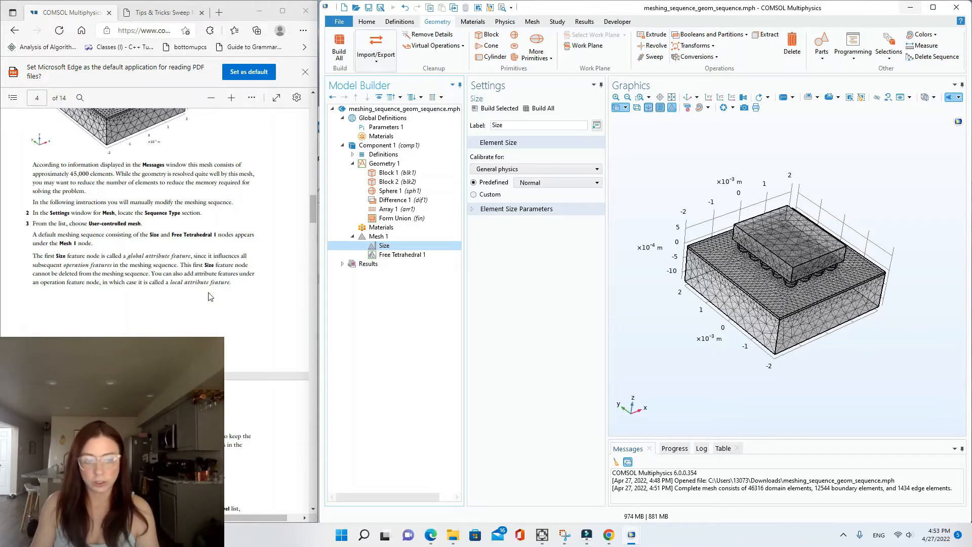
pyautogui.scroll(-3, 210, 296)
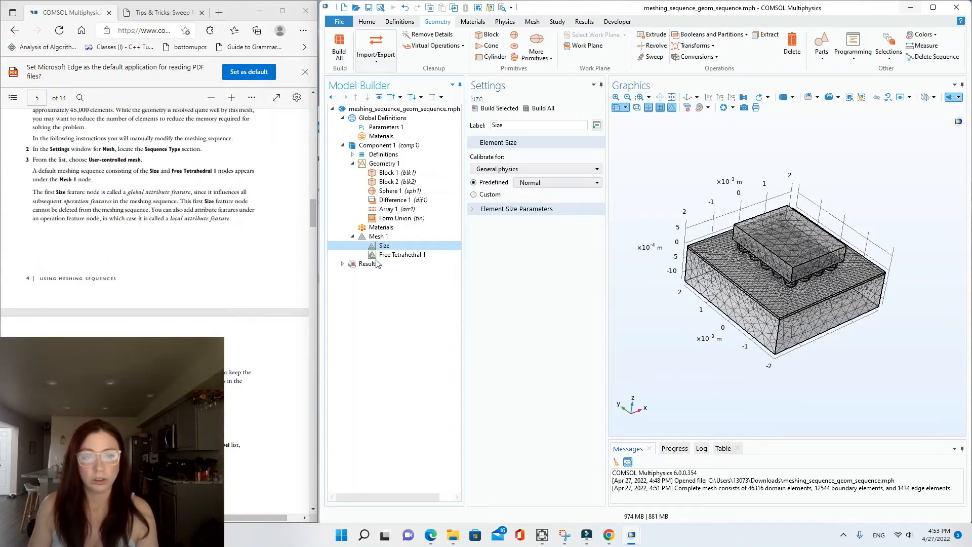
pyautogui.scroll(-3, 208, 319)
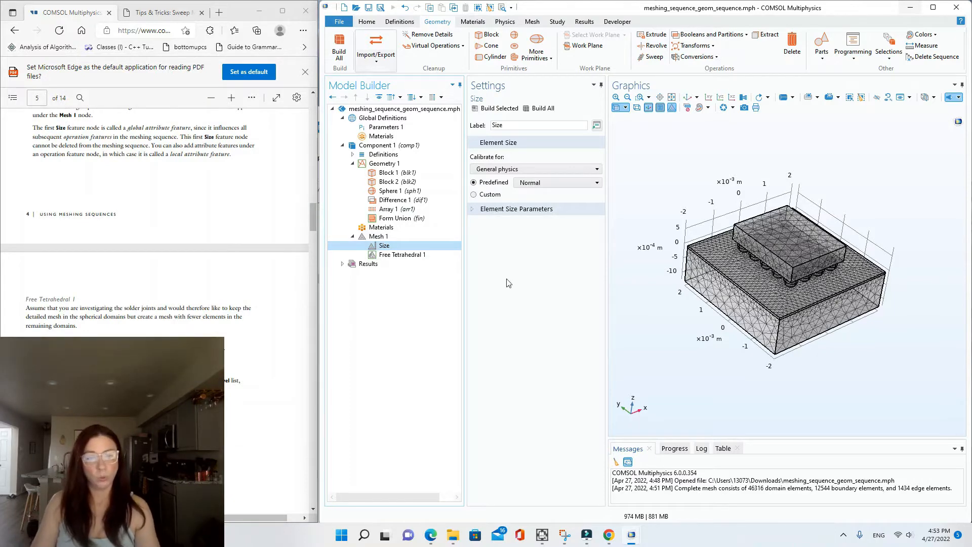
pyautogui.click(405, 255)
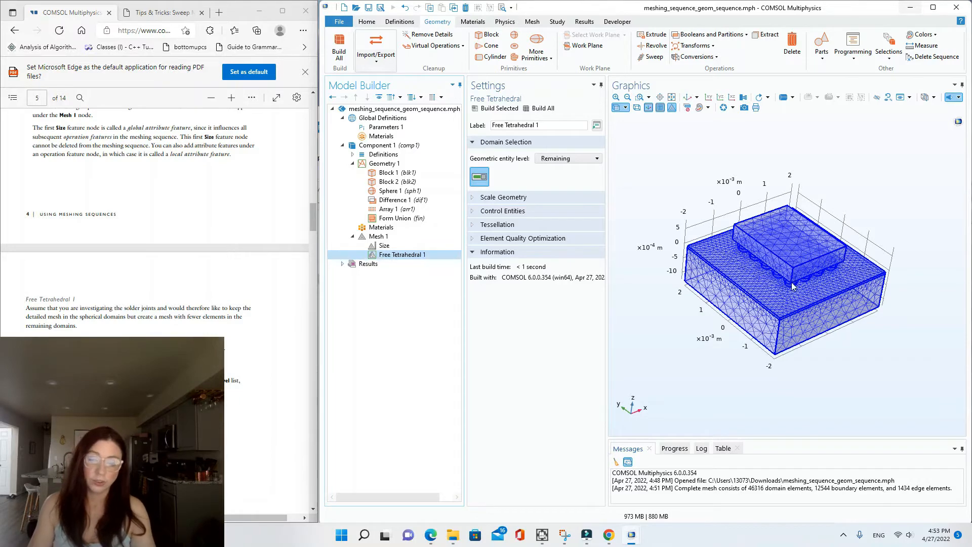
pyautogui.moveTo(765, 270); pyautogui.dragTo(799, 291)
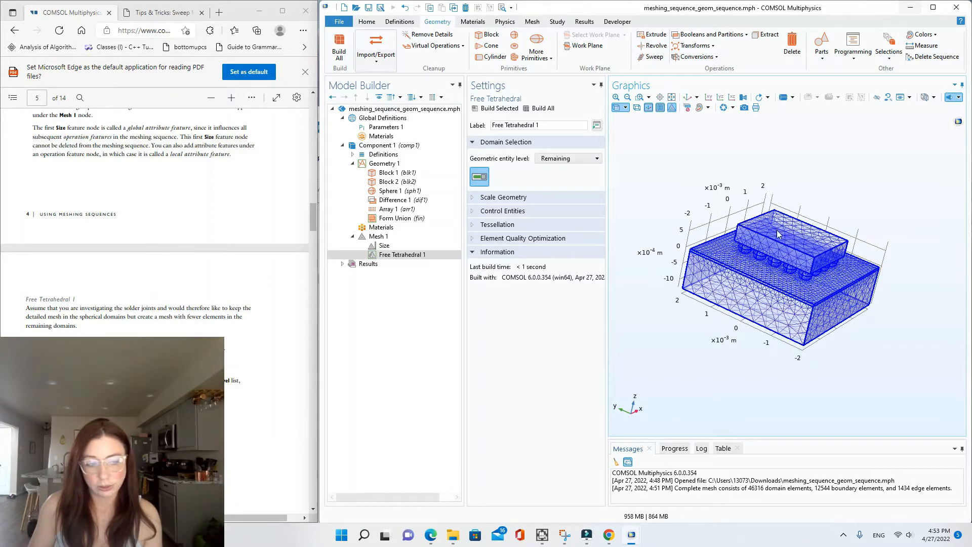
# - Add a Size node under Free Tetrahedral 1 and set its predefined element size to Coarser
pyautogui.scroll(-3, 275, 376)
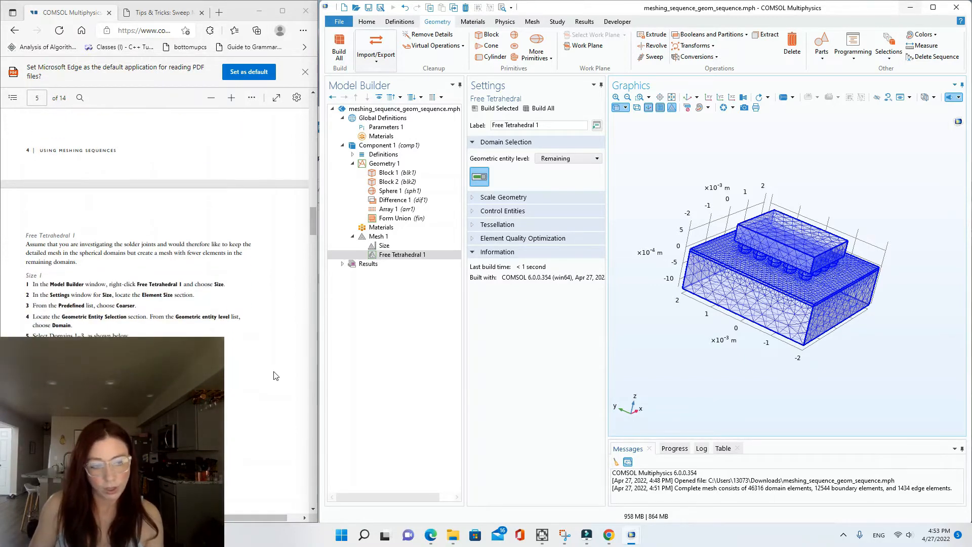
pyautogui.scroll(-6, 274, 368)
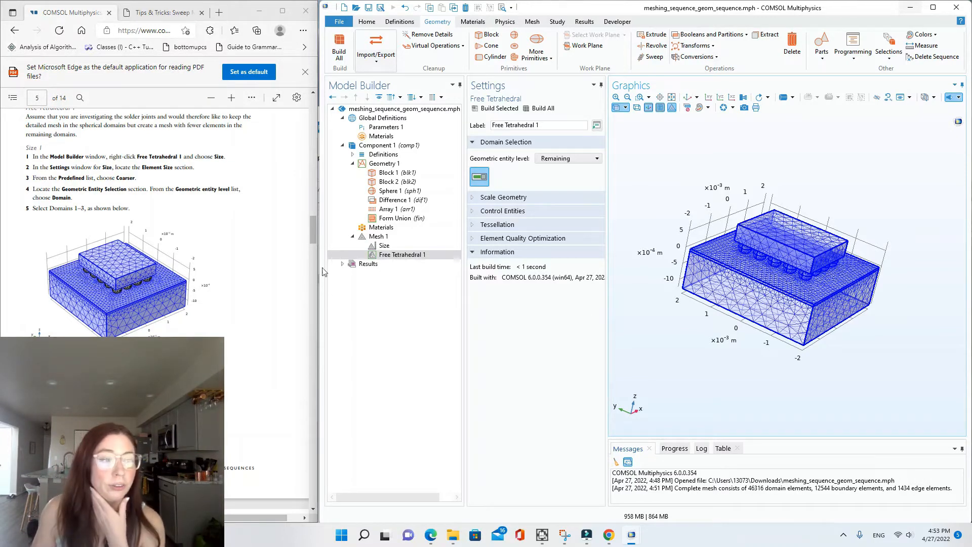
pyautogui.click(395, 255)
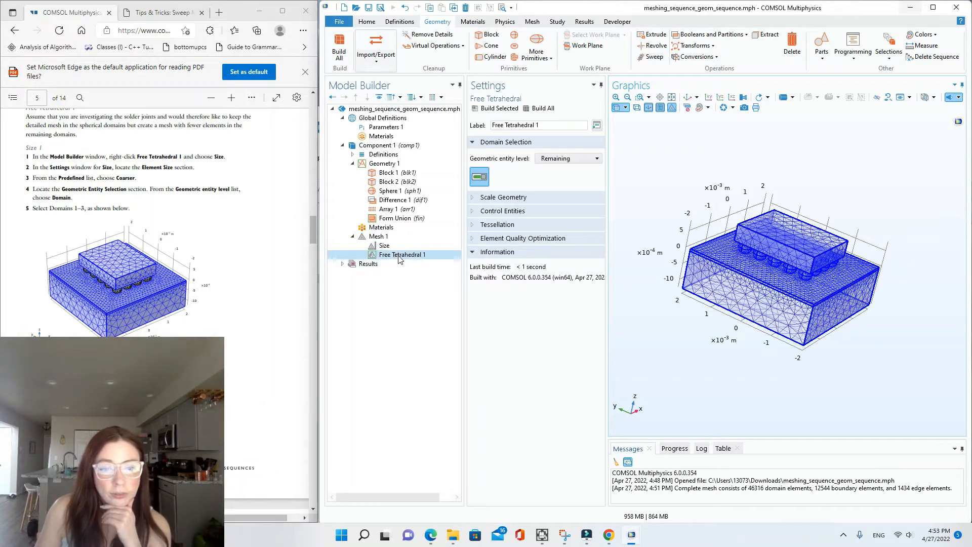
pyautogui.rightClick(400, 259)
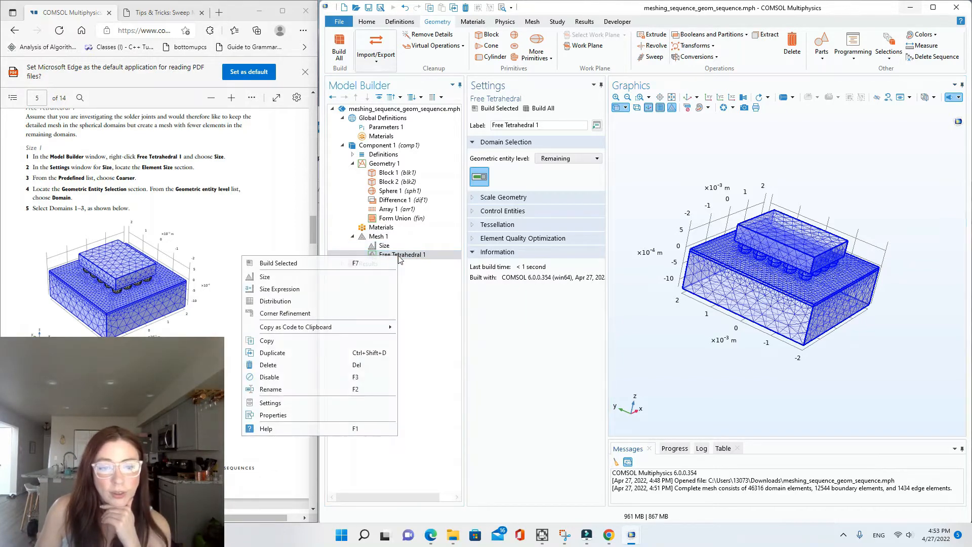
pyautogui.click(347, 278)
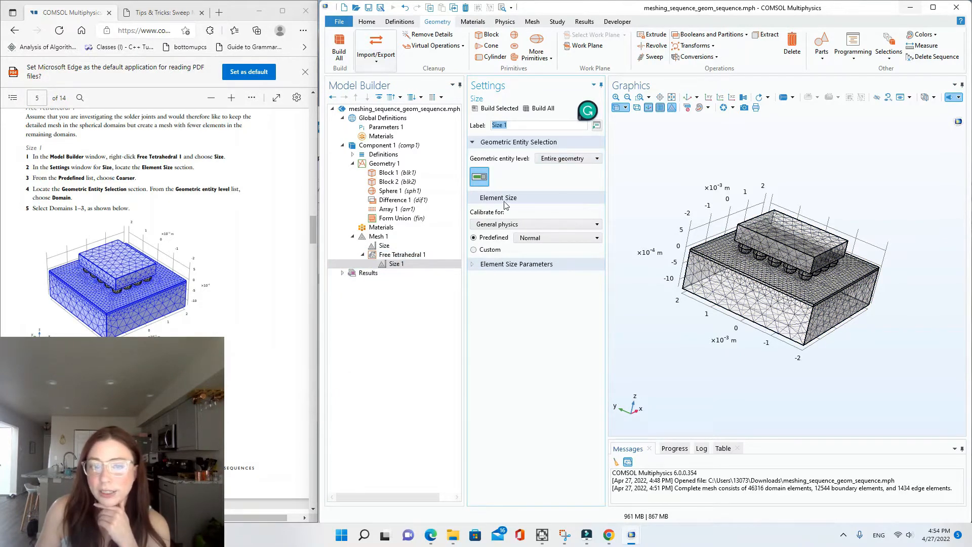
pyautogui.click(541, 240)
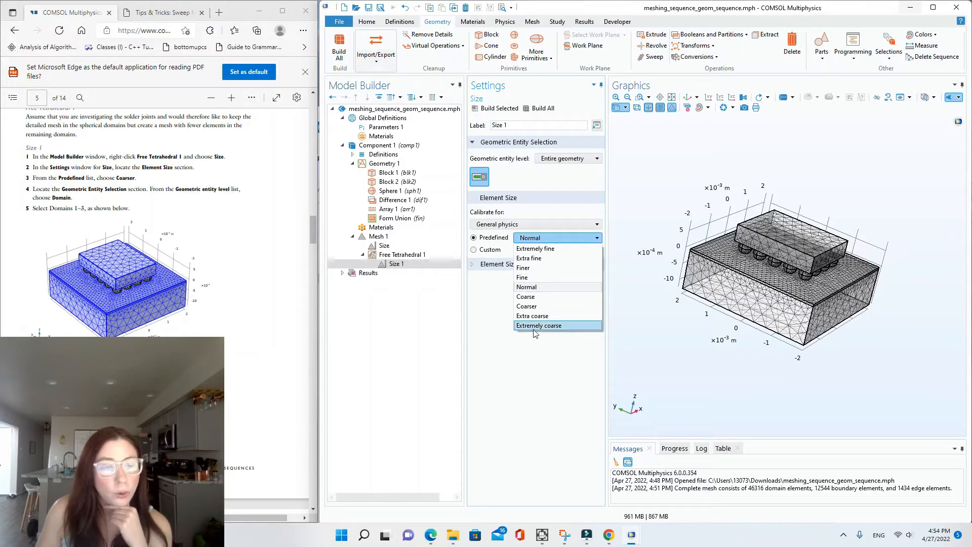
pyautogui.click(529, 306)
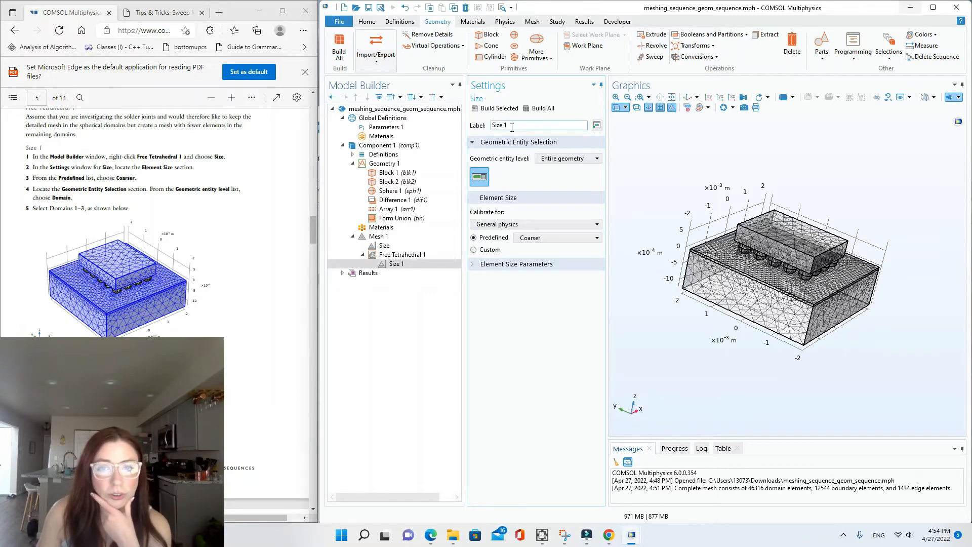
# - Apply Size 1 at Domain level to domains 1, 2 and 3, the circuit board layers and the chip
pyautogui.click(550, 161)
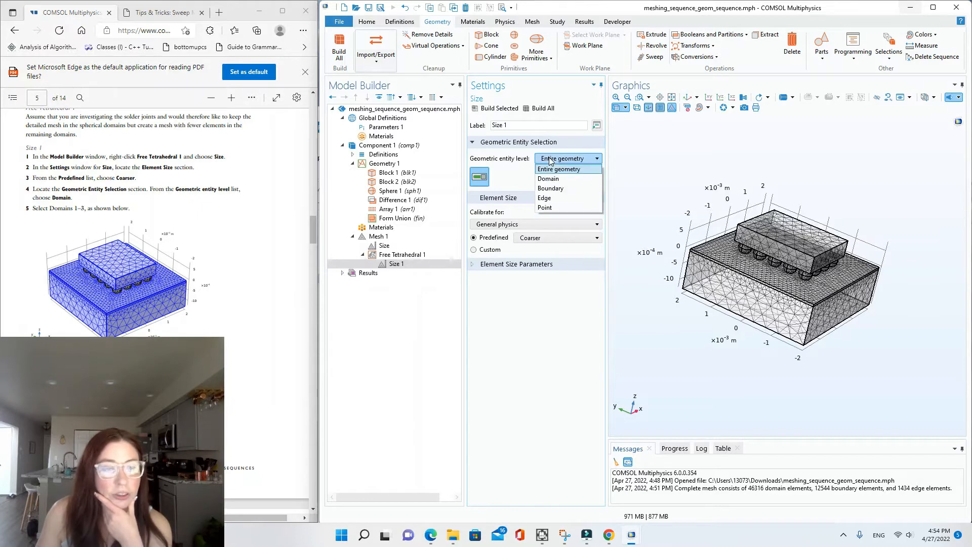
pyautogui.click(548, 178)
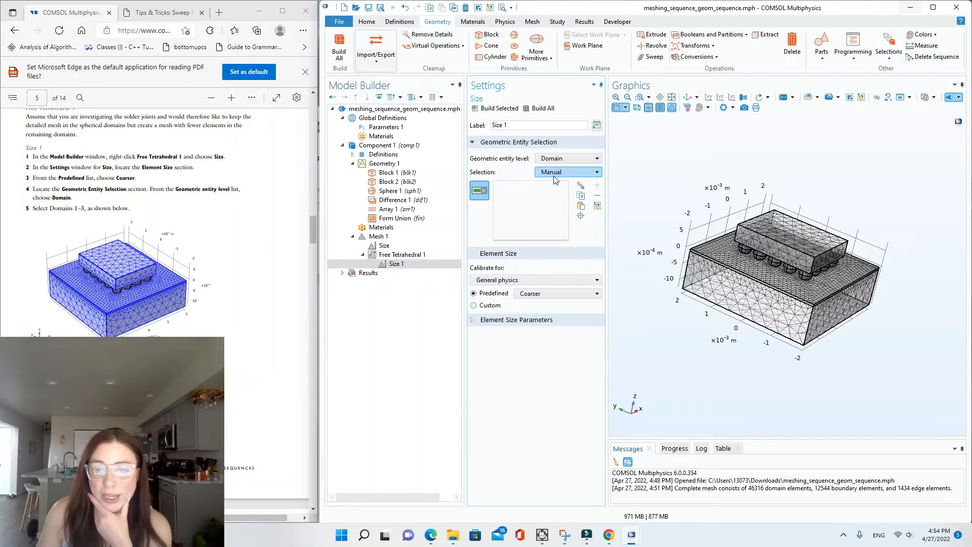
pyautogui.click(790, 241)
pyautogui.click(783, 319)
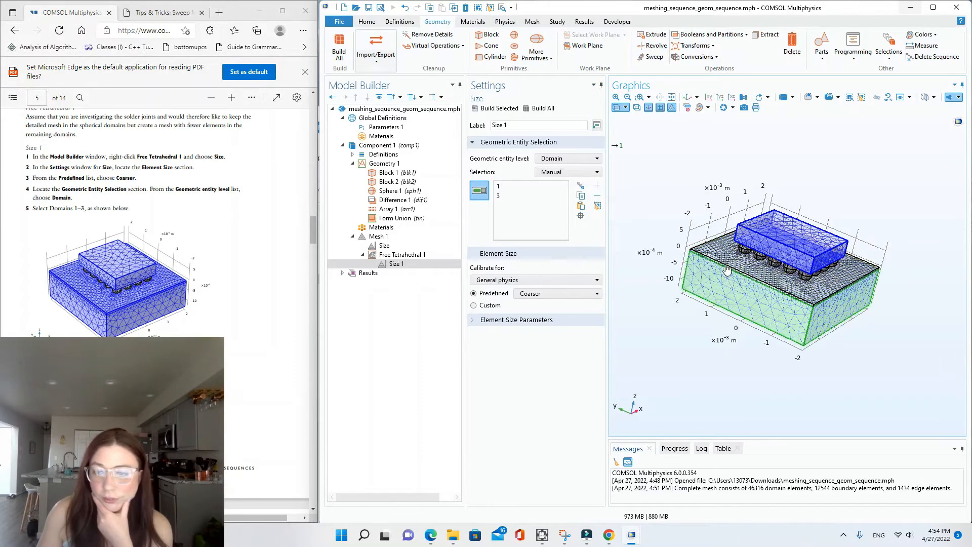
pyautogui.click(727, 287)
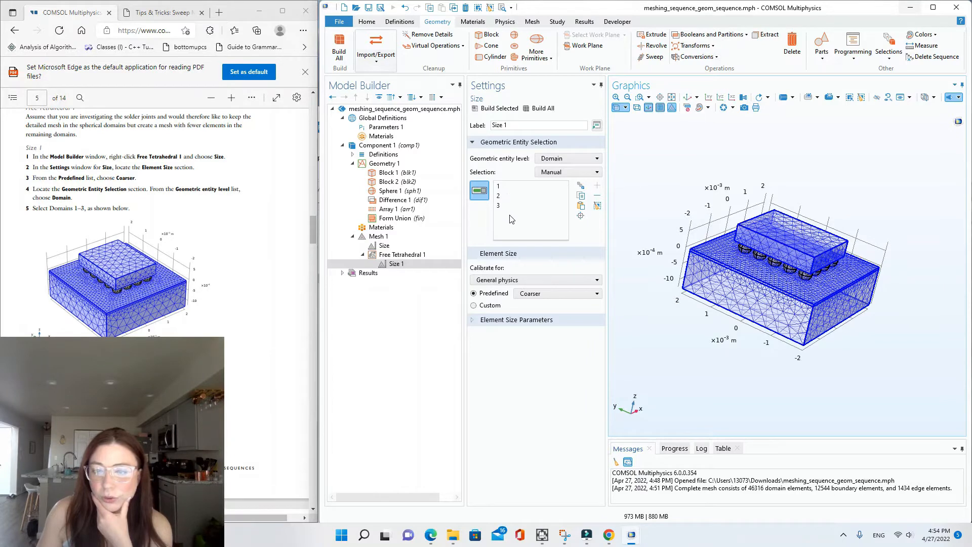
pyautogui.moveTo(859, 221); pyautogui.dragTo(846, 208)
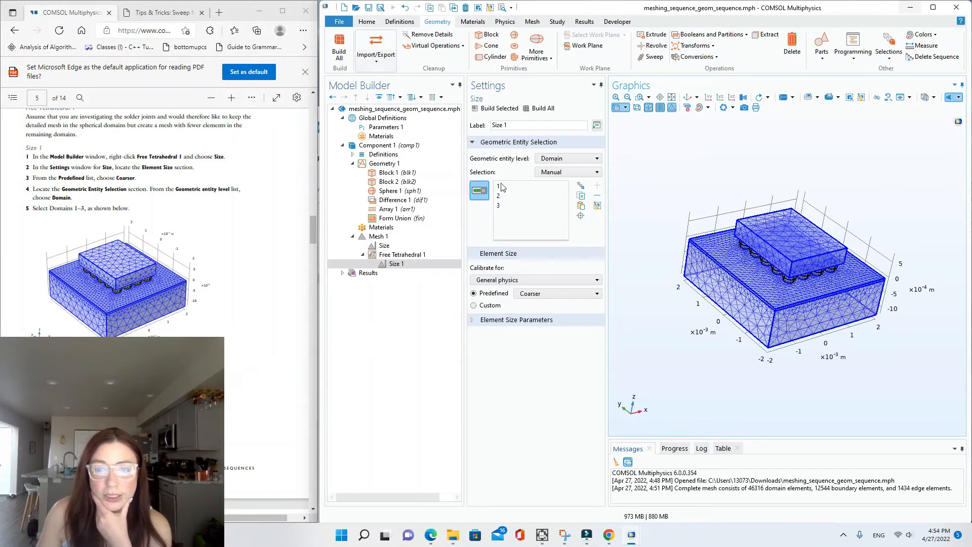
# - Build all of Mesh 1 with the local Size 1 setting, following the tutorial
pyautogui.scroll(-3, 69, 222)
pyautogui.scroll(-5, 68, 221)
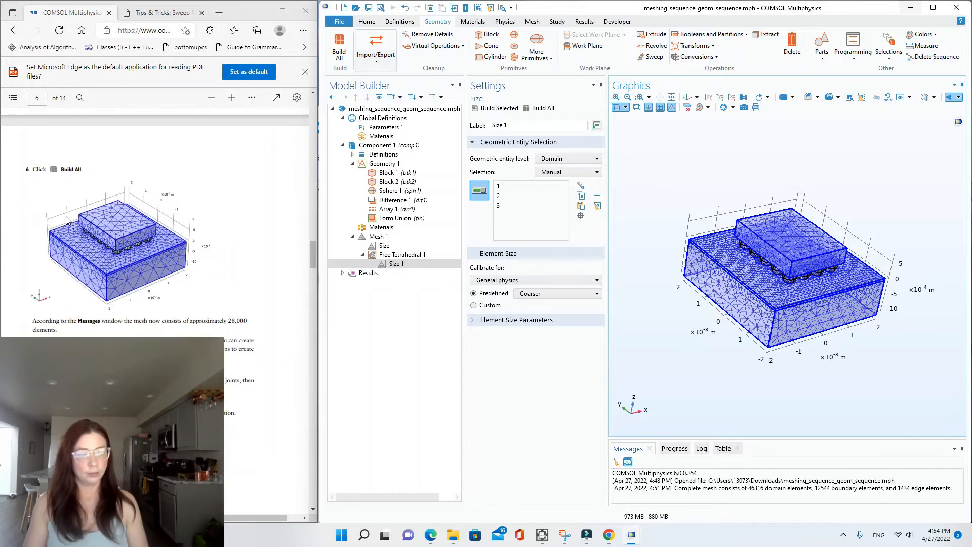
pyautogui.click(539, 109)
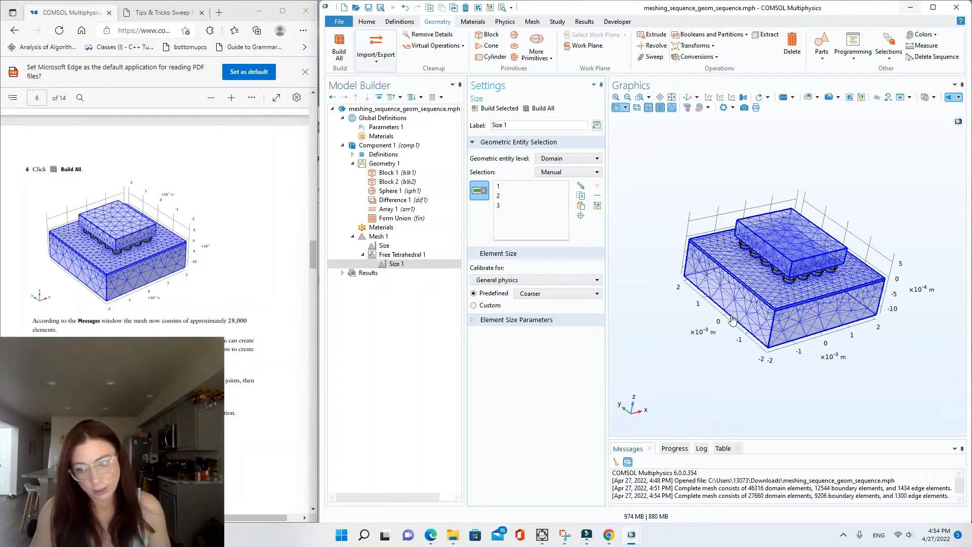
# - Examine the rebuilt mesh around the solder joints and compare its element counts with the previous build in the messages
pyautogui.moveTo(783, 258); pyautogui.dragTo(793, 224)
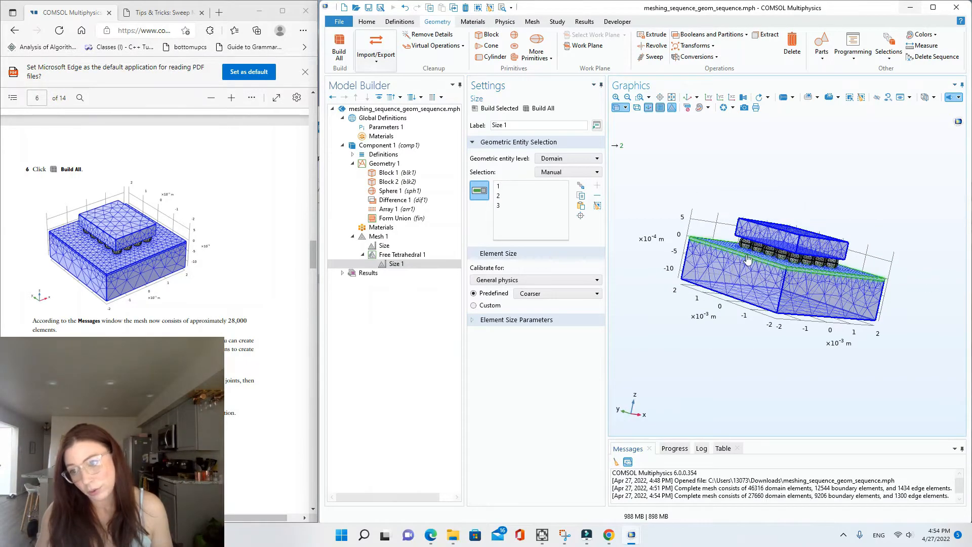
pyautogui.scroll(2, 782, 260)
pyautogui.scroll(5, 782, 262)
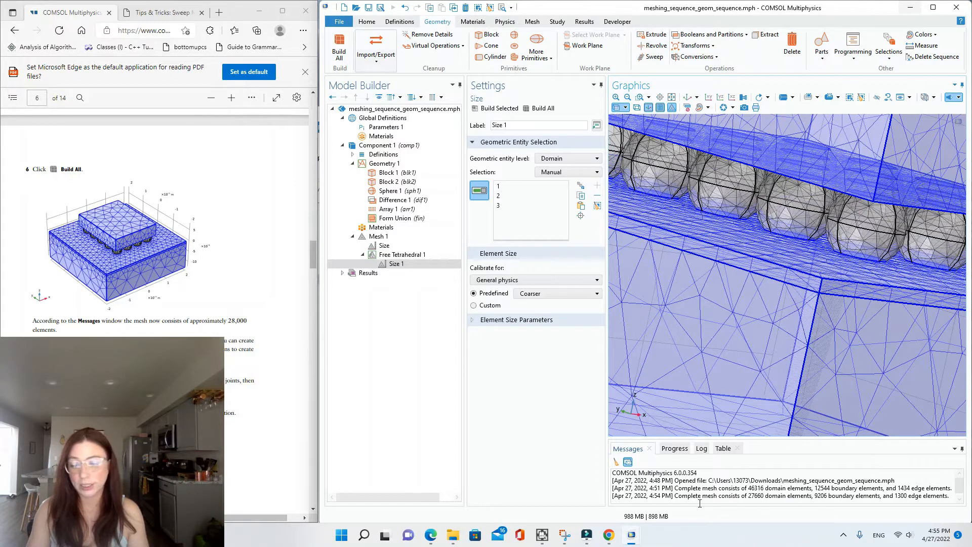
pyautogui.moveTo(675, 495); pyautogui.dragTo(949, 496)
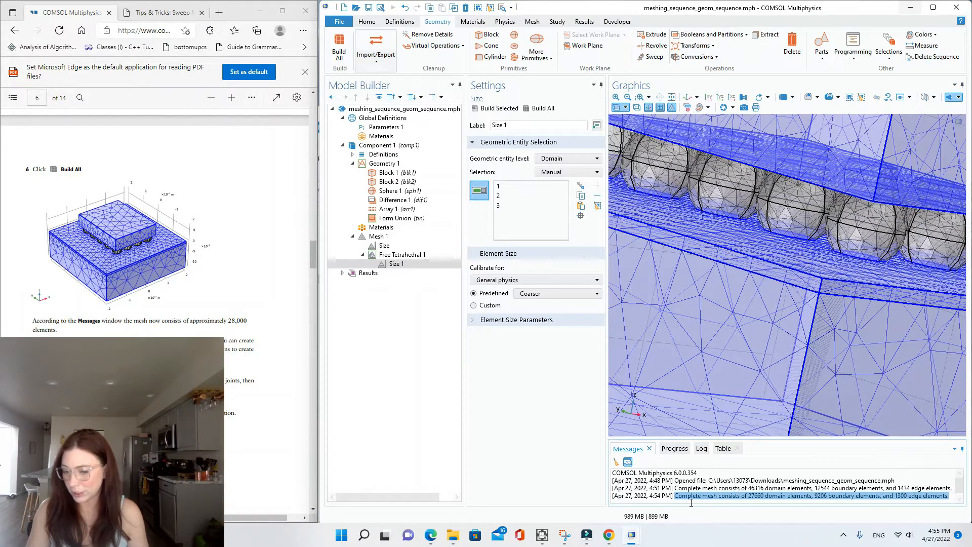
pyautogui.click(765, 497)
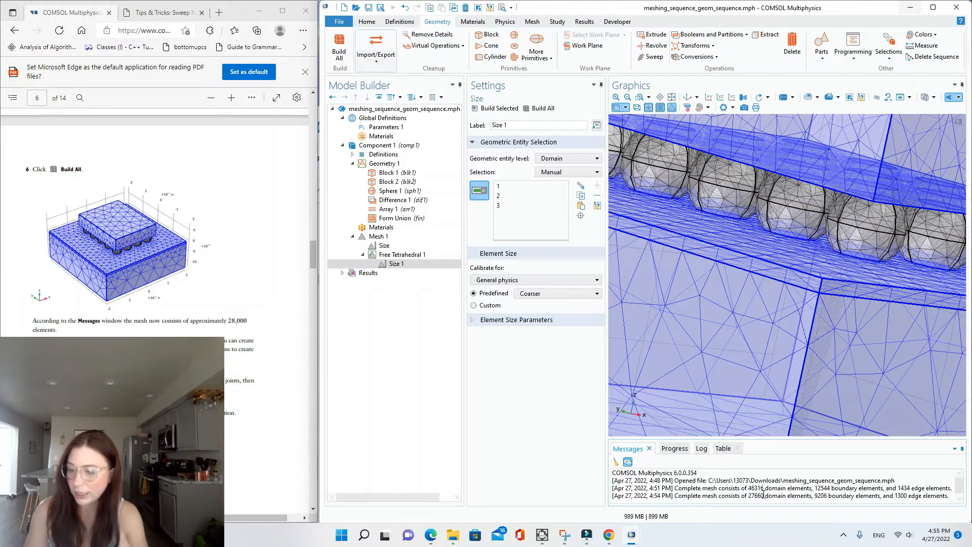
pyautogui.scroll(-5, 756, 331)
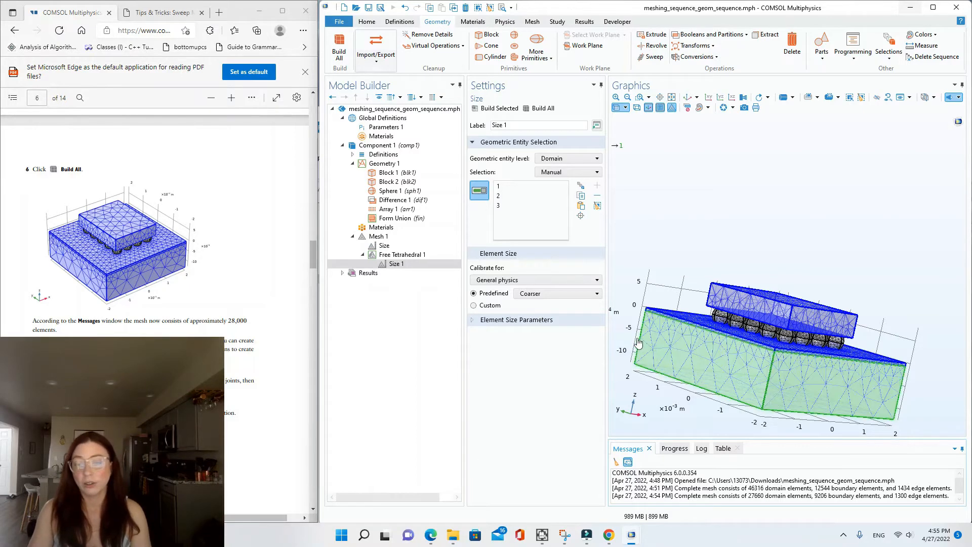
pyautogui.moveTo(629, 355); pyautogui.dragTo(620, 377)
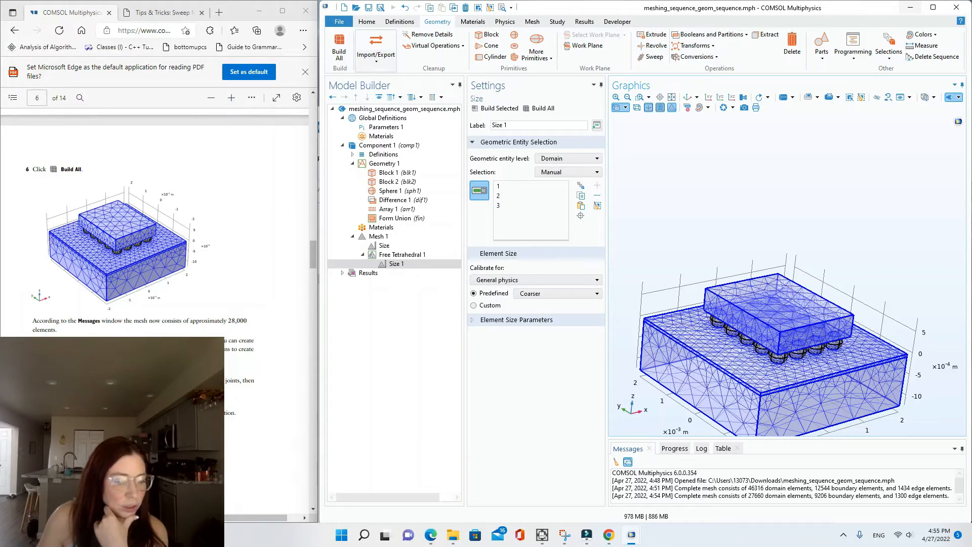
# - Read the tutorial's passage on swept meshes and restricting Free Tetrahedral 1 to the solder joints
pyautogui.scroll(-10, 155, 304)
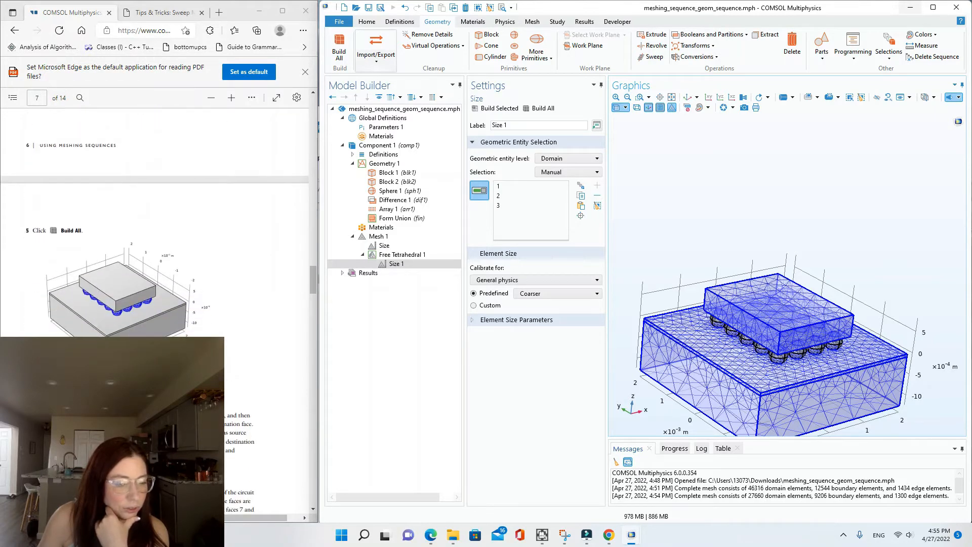
pyautogui.scroll(10, 154, 253)
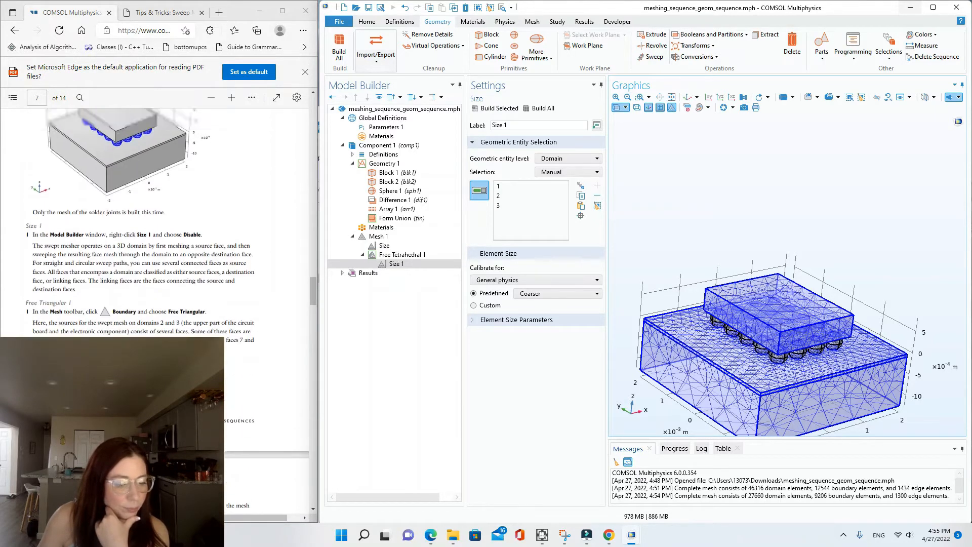
pyautogui.scroll(5, 154, 253)
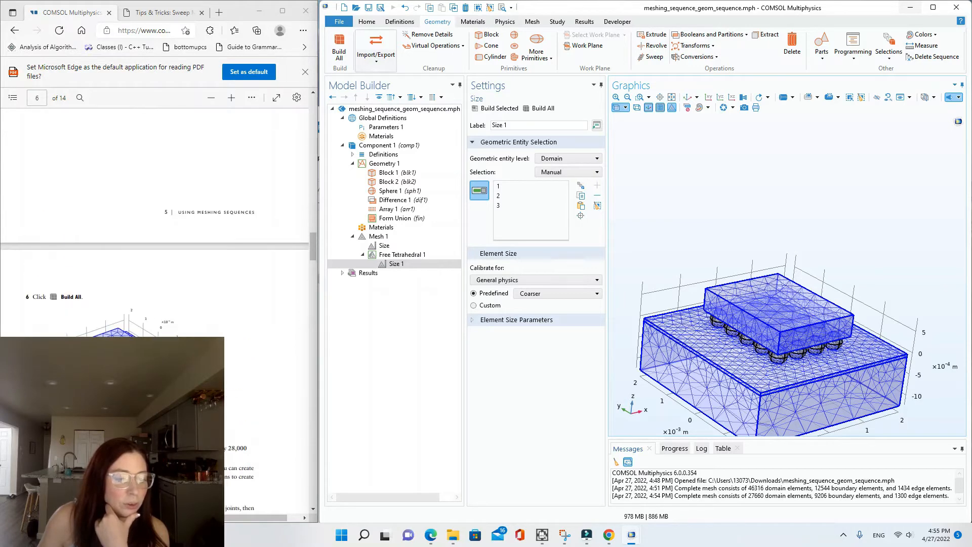
pyautogui.scroll(-3, 155, 227)
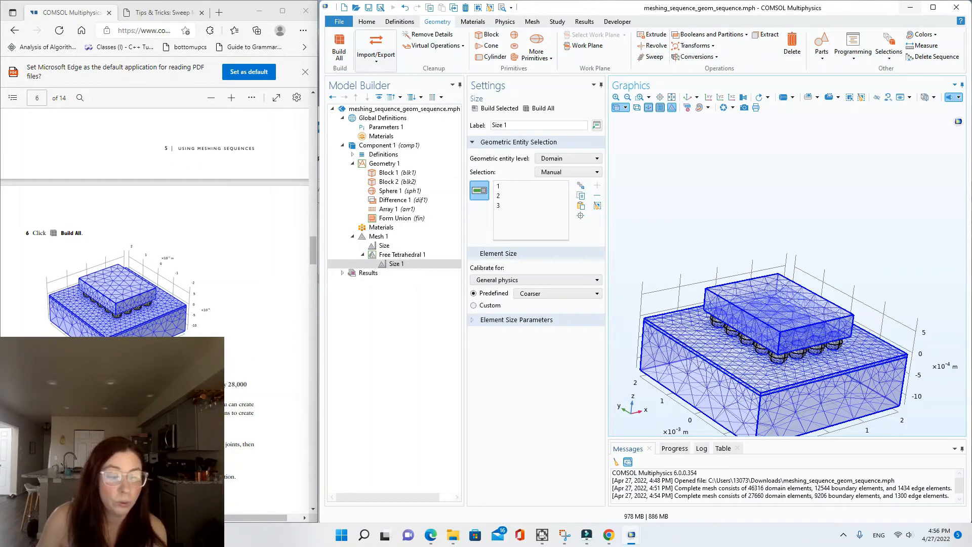
pyautogui.scroll(-3, 155, 253)
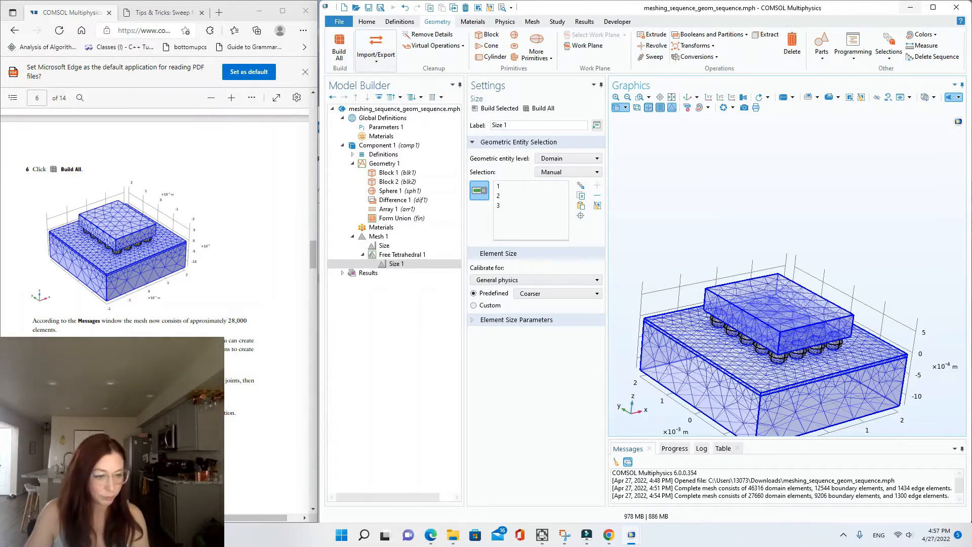
pyautogui.scroll(-3, 24, 301)
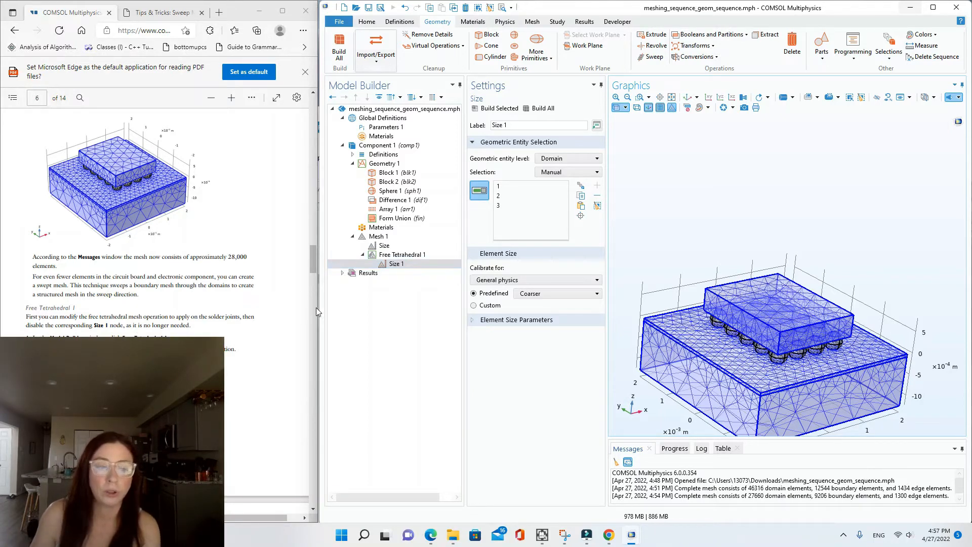
# - Set the geometric entity level of Free Tetrahedral 1 to Domain and check its domain list
pyautogui.click(390, 256)
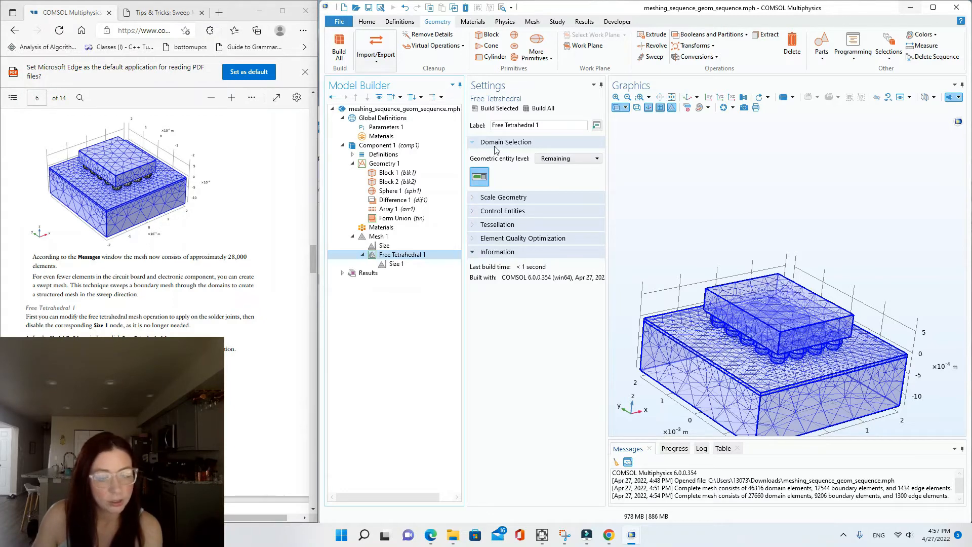
pyautogui.click(557, 160)
pyautogui.click(557, 189)
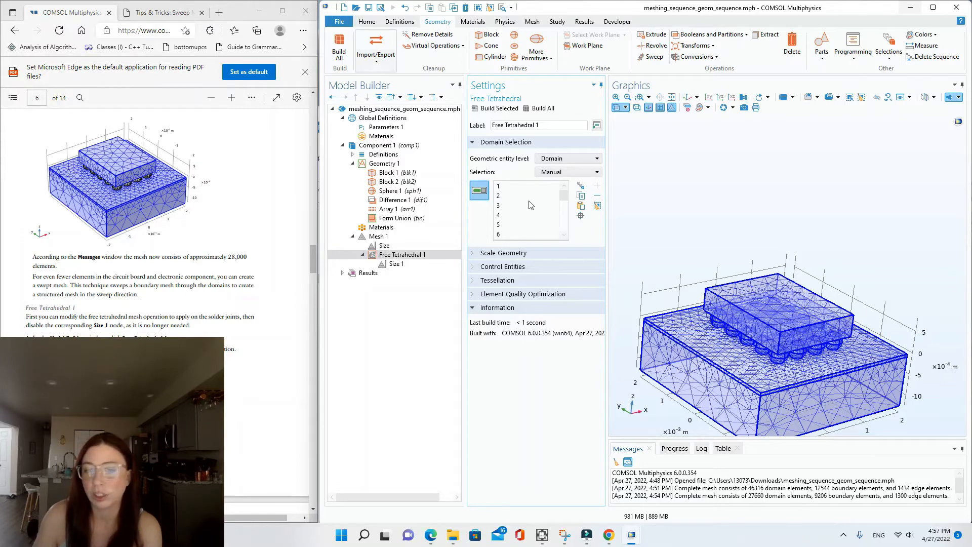
pyautogui.scroll(-3, 530, 205)
pyautogui.scroll(3, 531, 205)
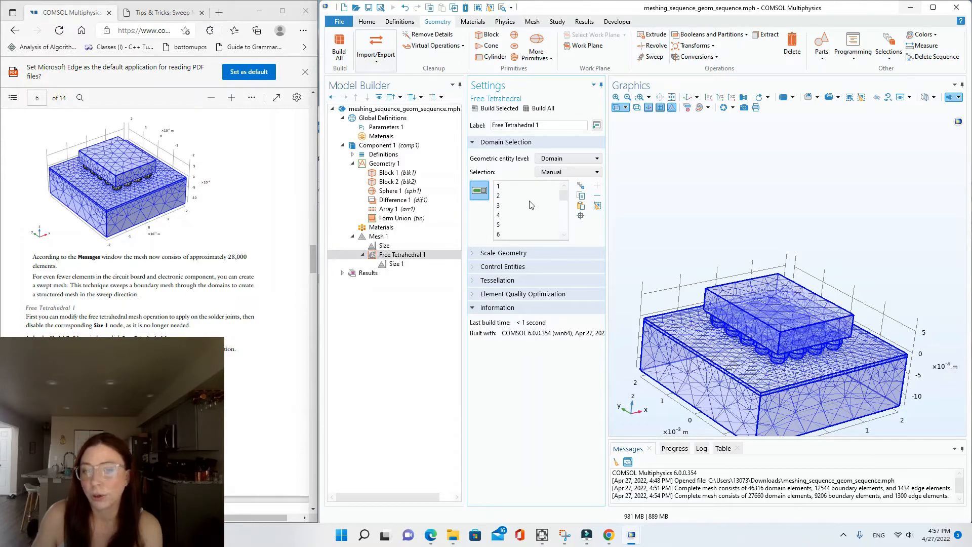
# - Remove domains 1, 2 and 3 from the Free Tetrahedral 1 selection, keeping only the solder joint domains
pyautogui.click(504, 189)
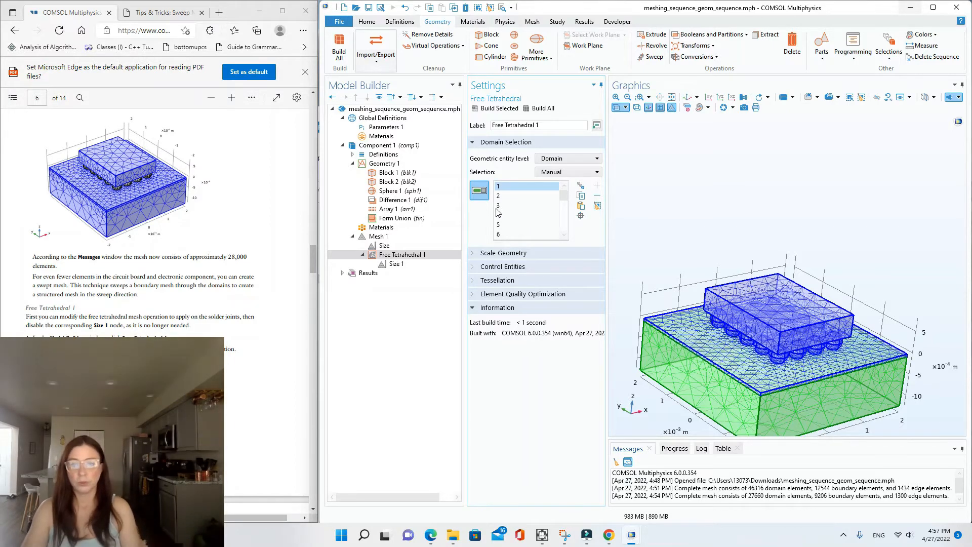
pyautogui.keyDown('shift'); pyautogui.click(498, 206); pyautogui.keyUp('shift')
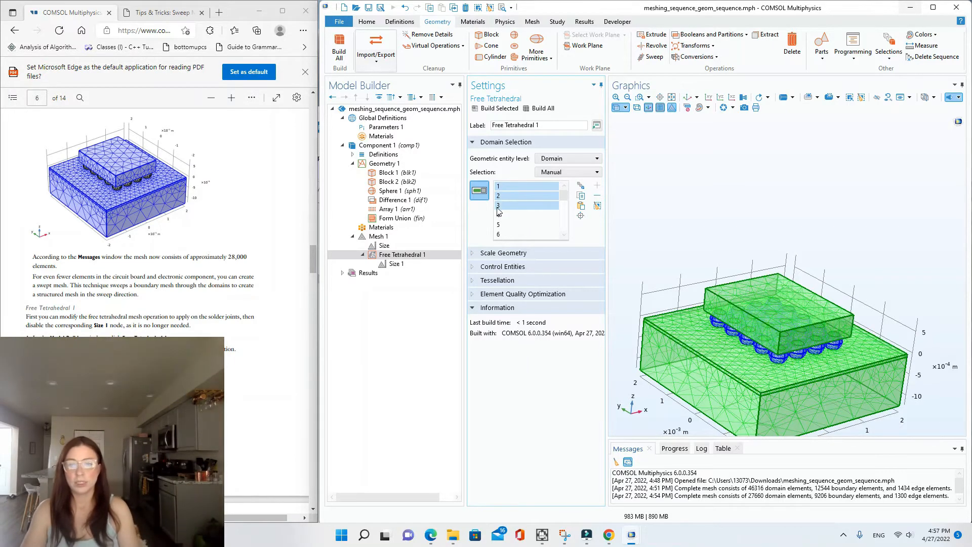
pyautogui.click(598, 196)
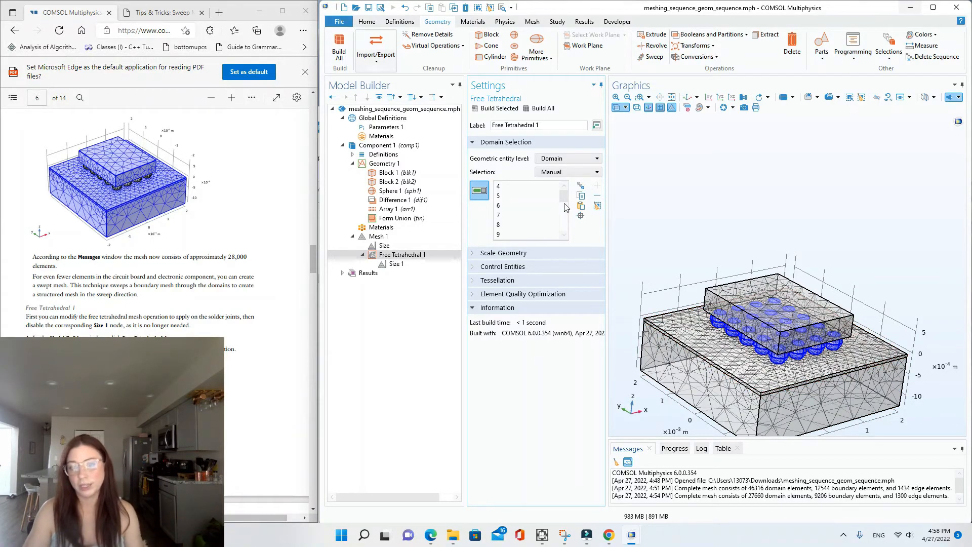
pyautogui.moveTo(563, 197); pyautogui.dragTo(565, 239)
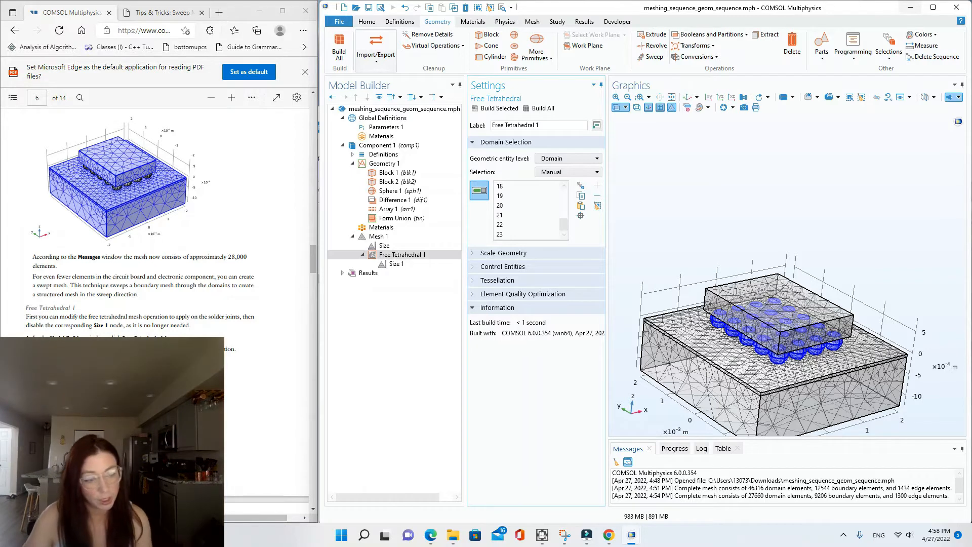
# - Disable the Size 1 node under Free Tetrahedral 1, following the tutorial's instruction
pyautogui.scroll(-5, 92, 323)
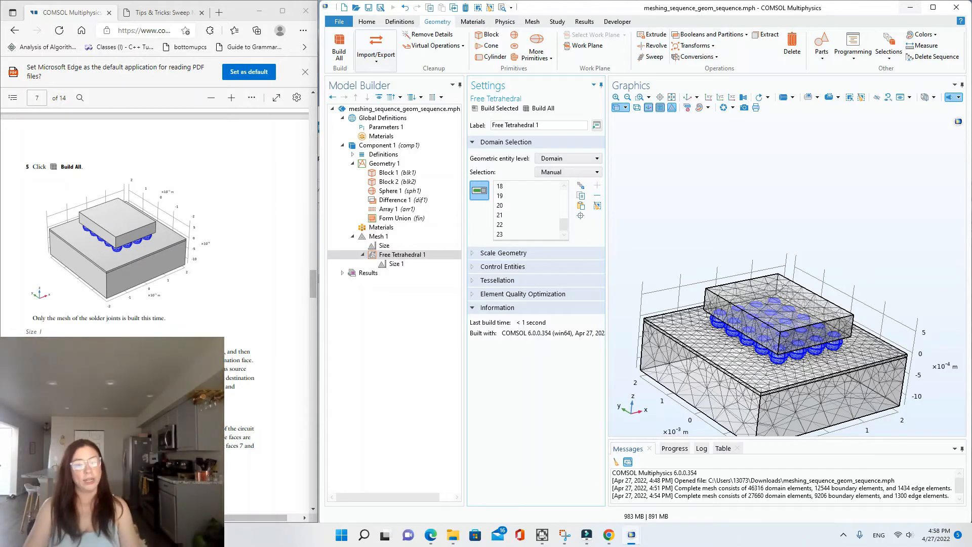
pyautogui.rightClick(399, 264)
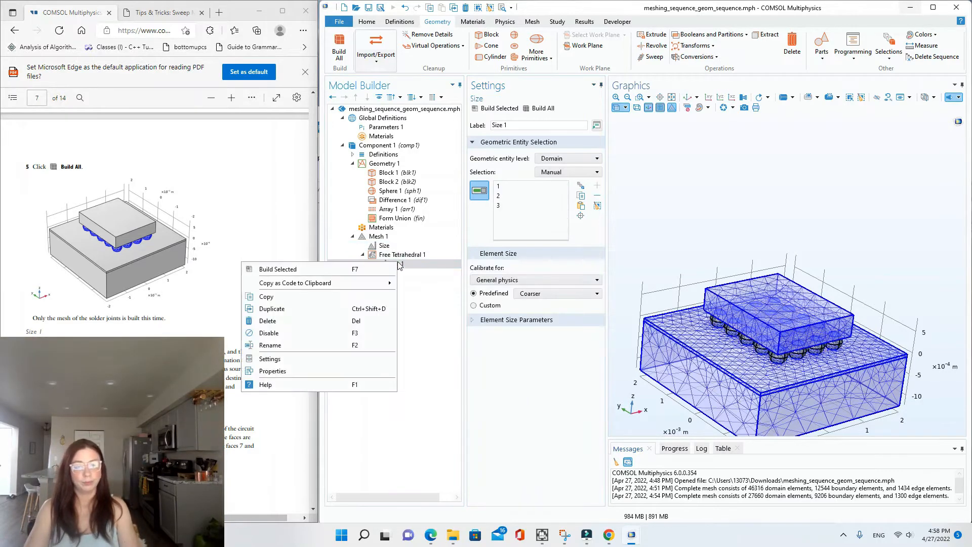
pyautogui.click(286, 333)
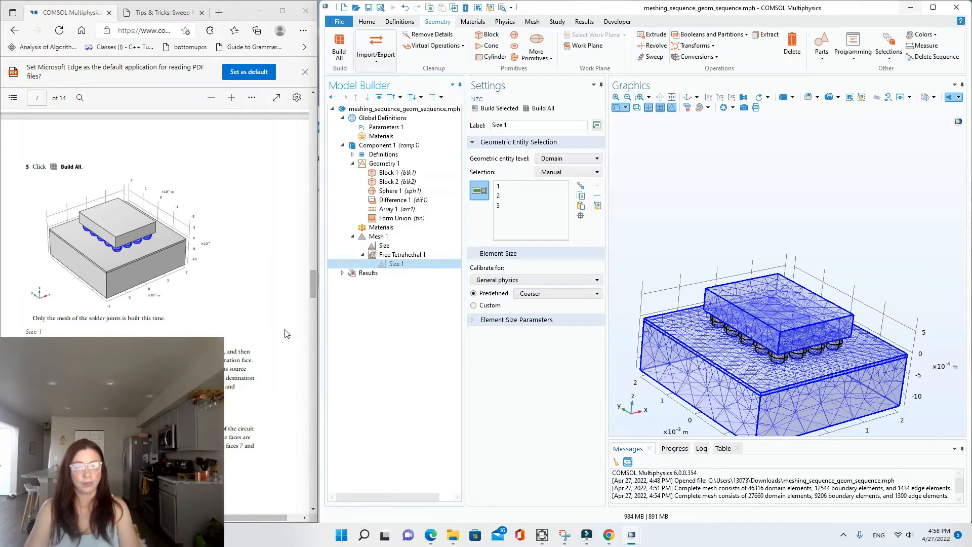
# - Review the settings and selections of the global Size, Free Tetrahedral 1 and disabled Size 1 nodes in Mesh 1
pyautogui.click(398, 255)
pyautogui.click(400, 264)
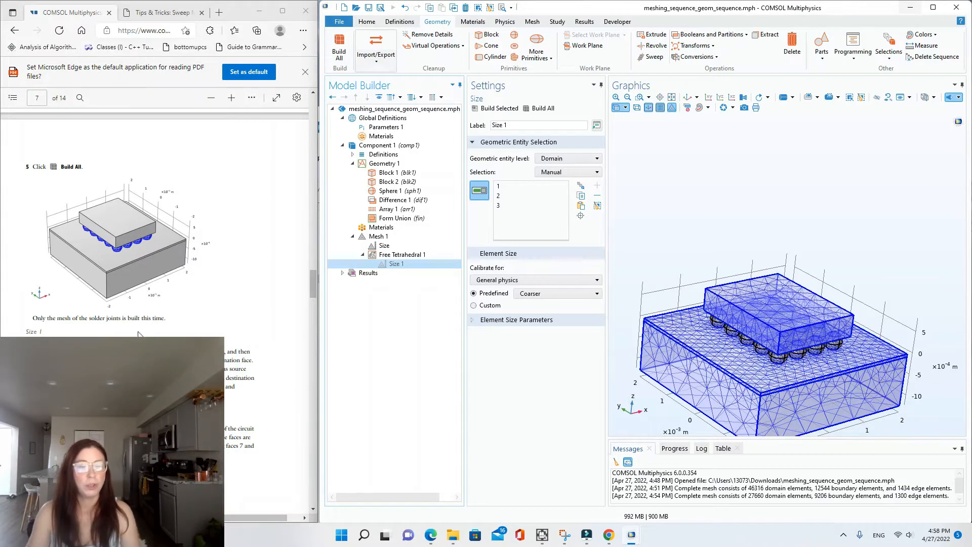
pyautogui.click(378, 237)
pyautogui.click(385, 246)
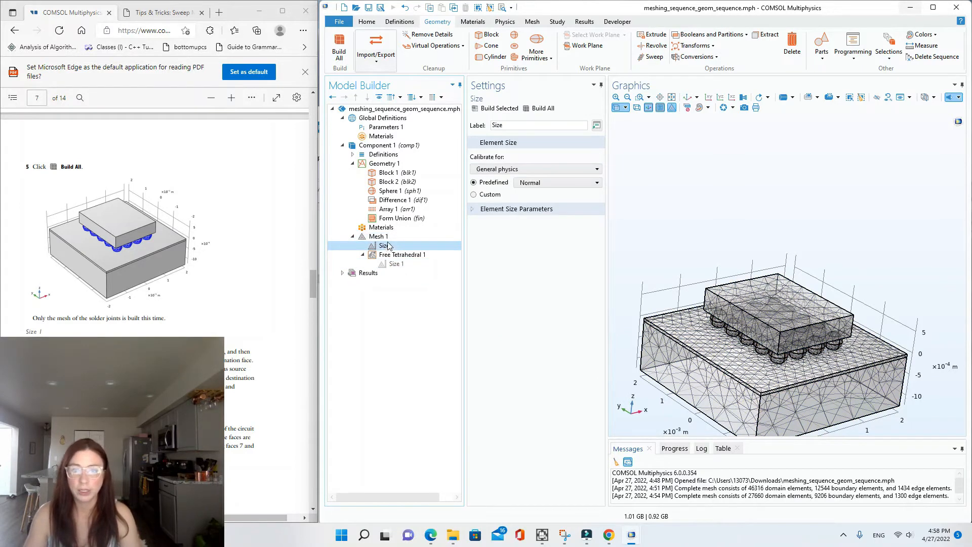
pyautogui.click(399, 255)
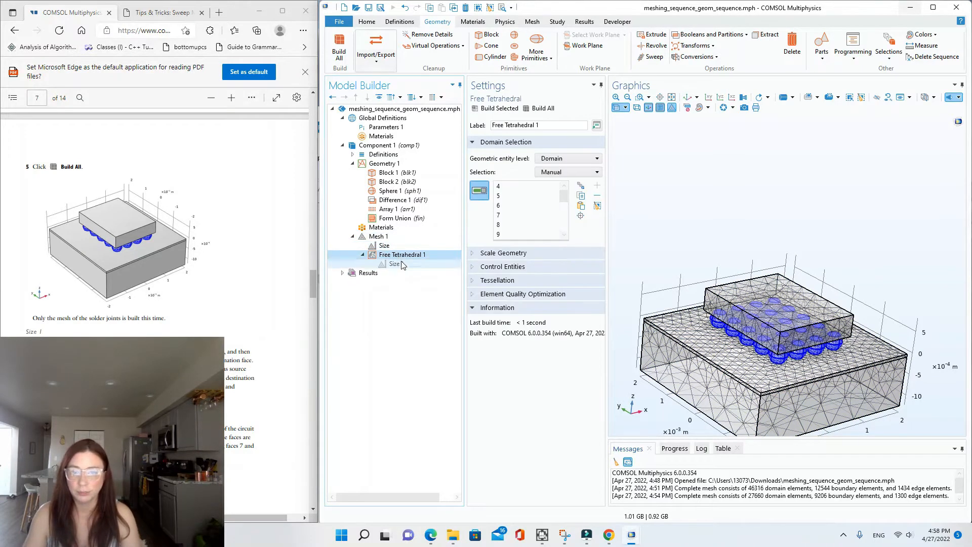
pyautogui.scroll(-4, 556, 218)
pyautogui.scroll(4, 554, 217)
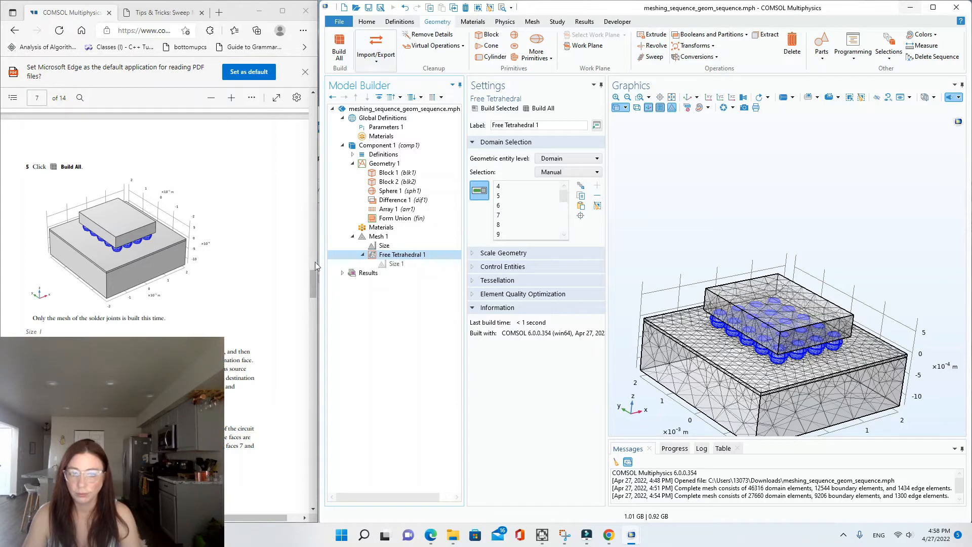
pyautogui.click(396, 264)
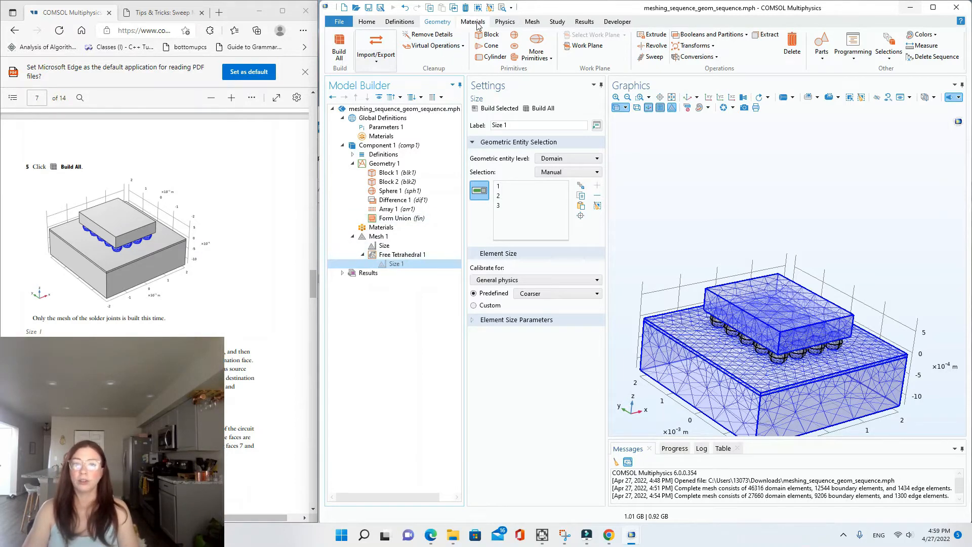
# - Add a Free Triangular boundary mesh operation to Mesh 1 after Free Tetrahedral 1
pyautogui.click(532, 21)
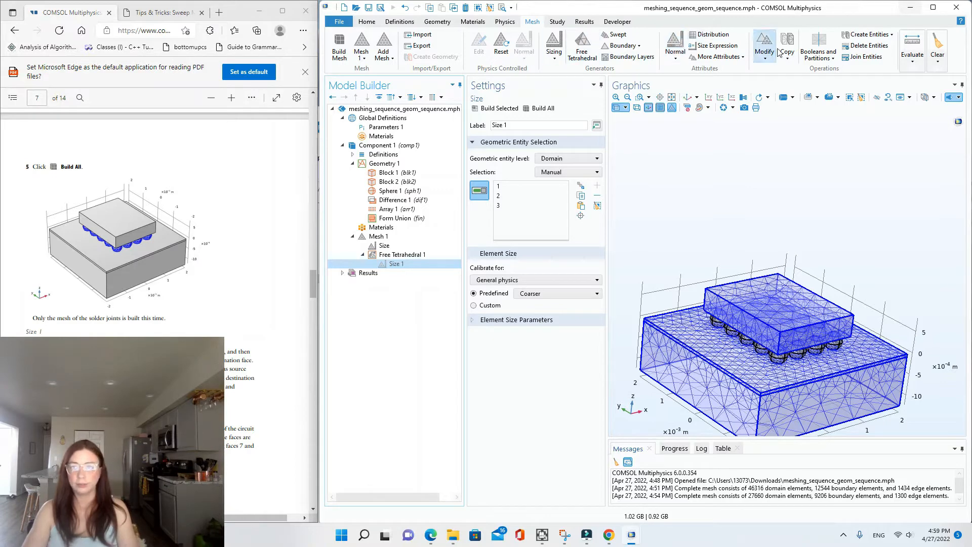
pyautogui.click(933, 7)
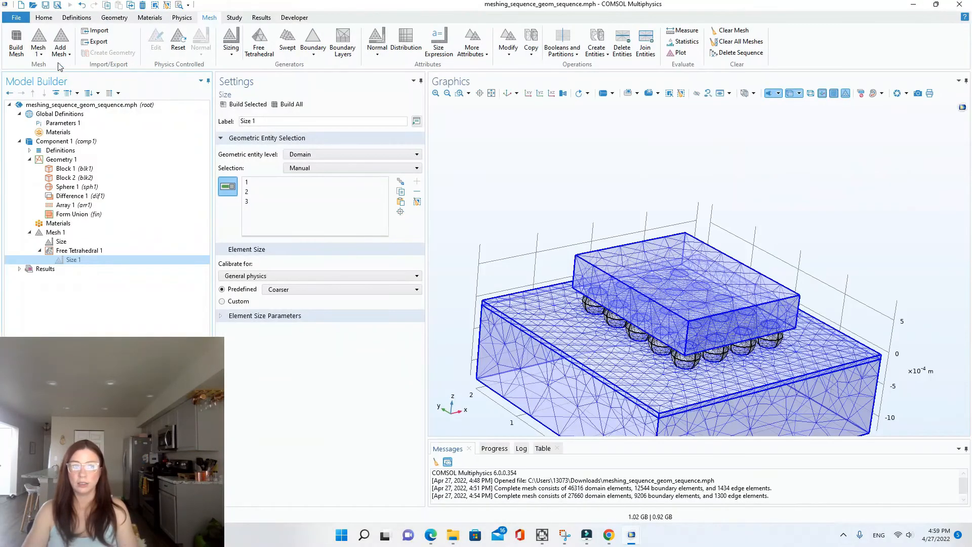
pyautogui.click(314, 51)
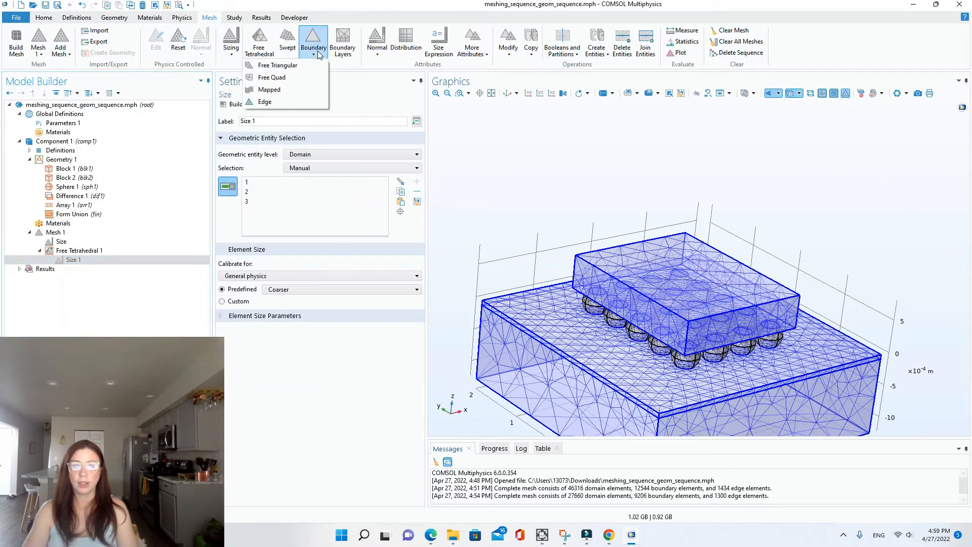
pyautogui.click(277, 65)
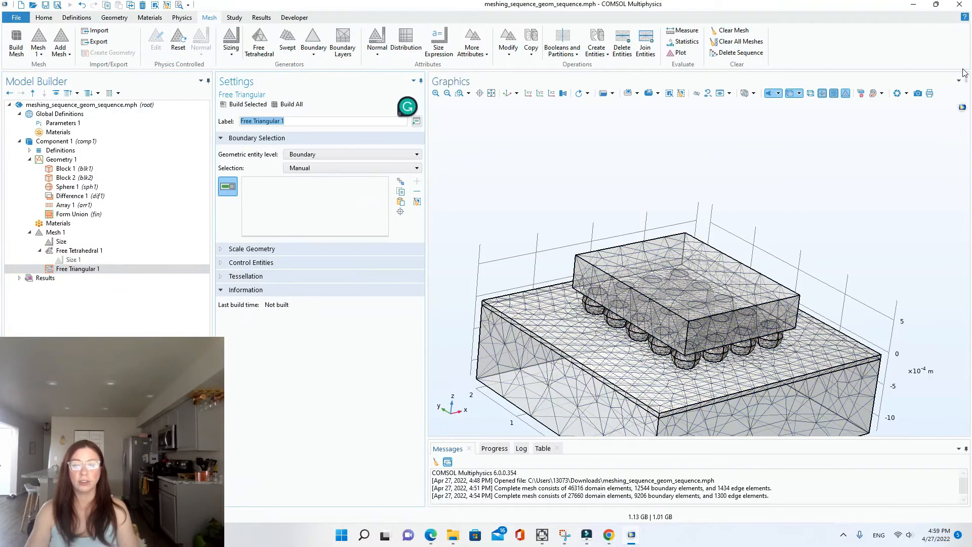
pyautogui.click(936, 5)
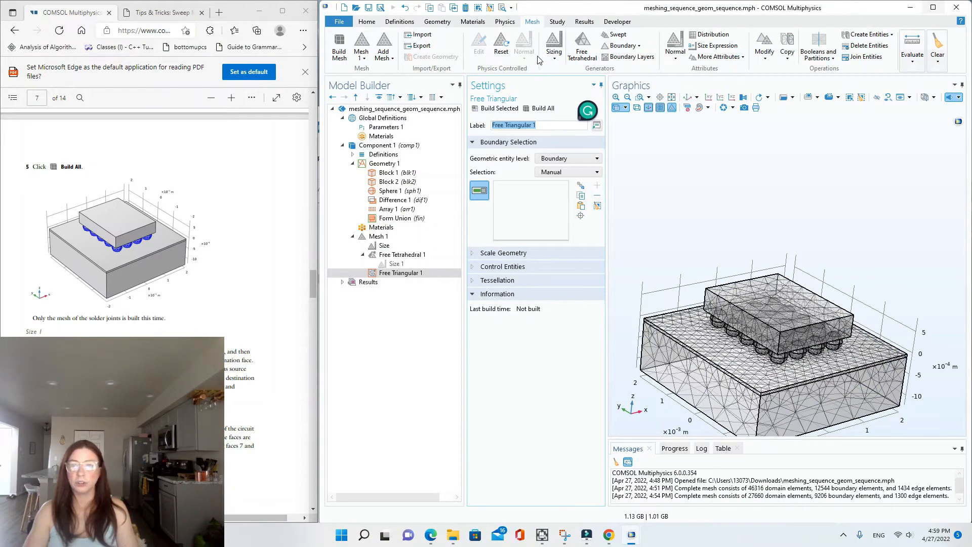
pyautogui.click(933, 7)
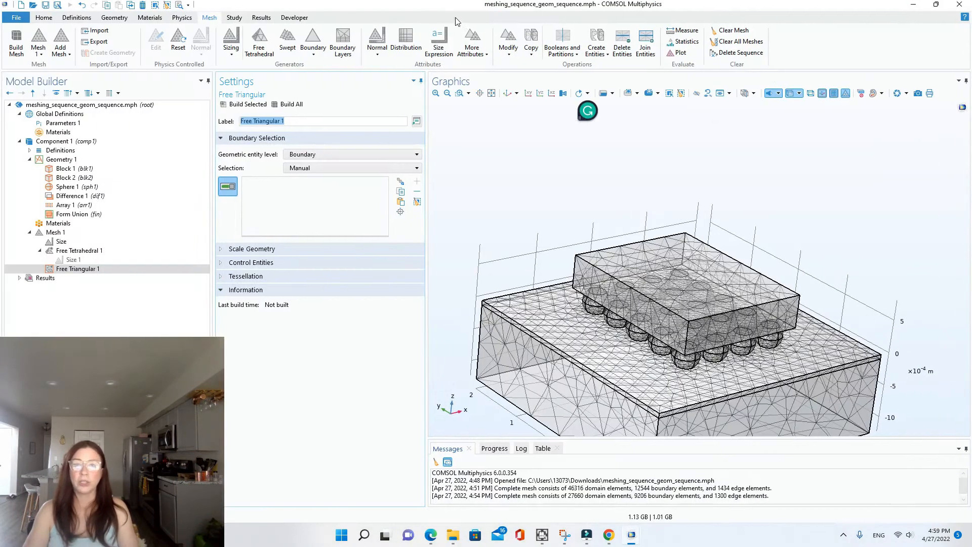
pyautogui.click(313, 51)
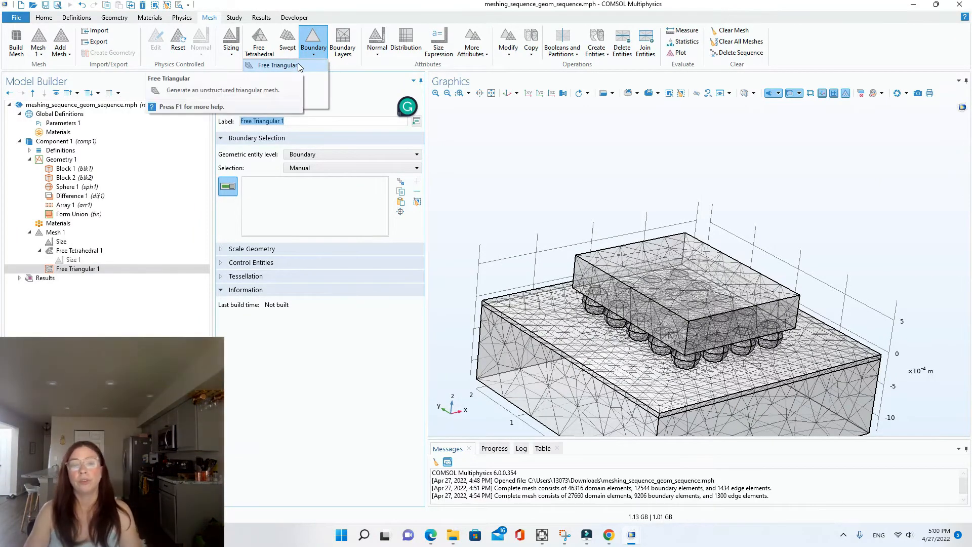
pyautogui.click(938, 4)
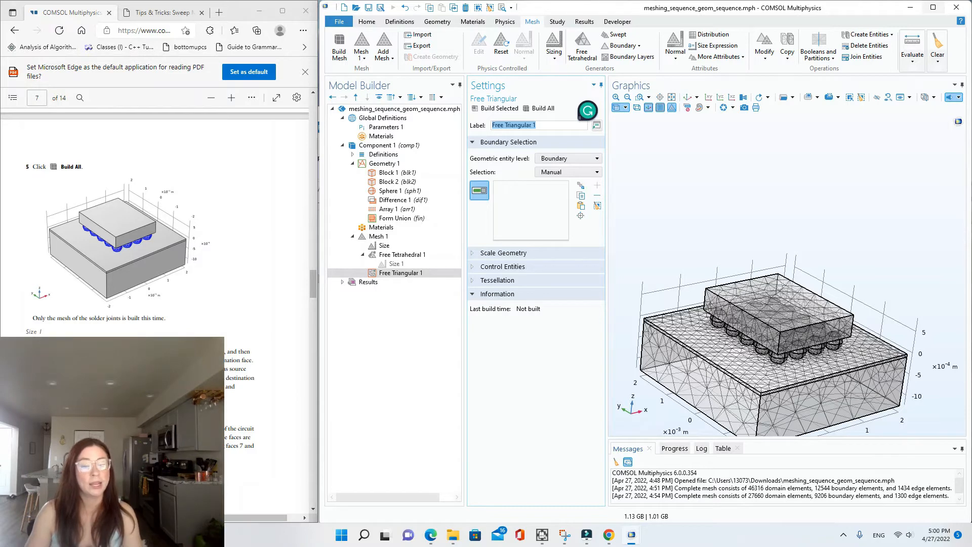
# - Read the tutorial's passage on the swept mesh source faces, node order and boundary selection for Free Triangular 1
pyautogui.scroll(-3, 254, 330)
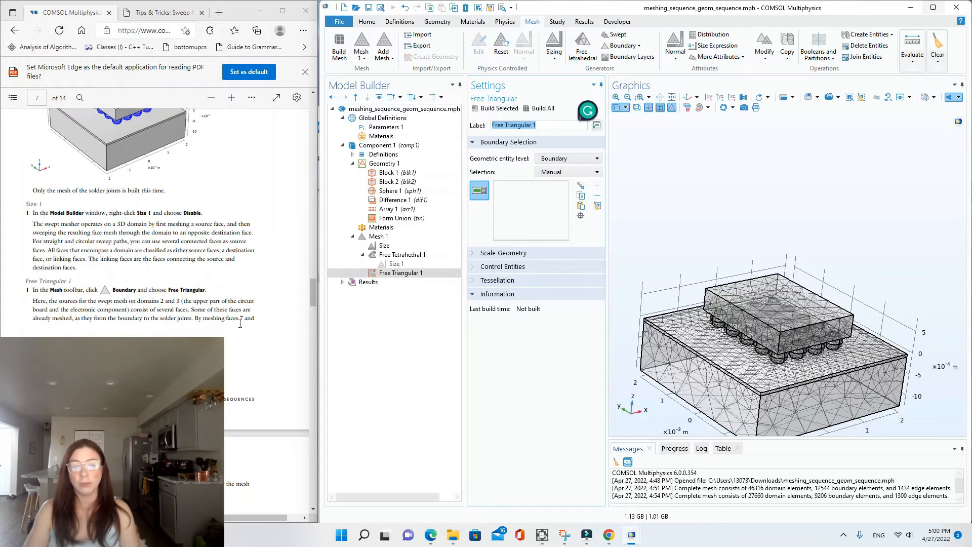
pyautogui.scroll(-5, 241, 315)
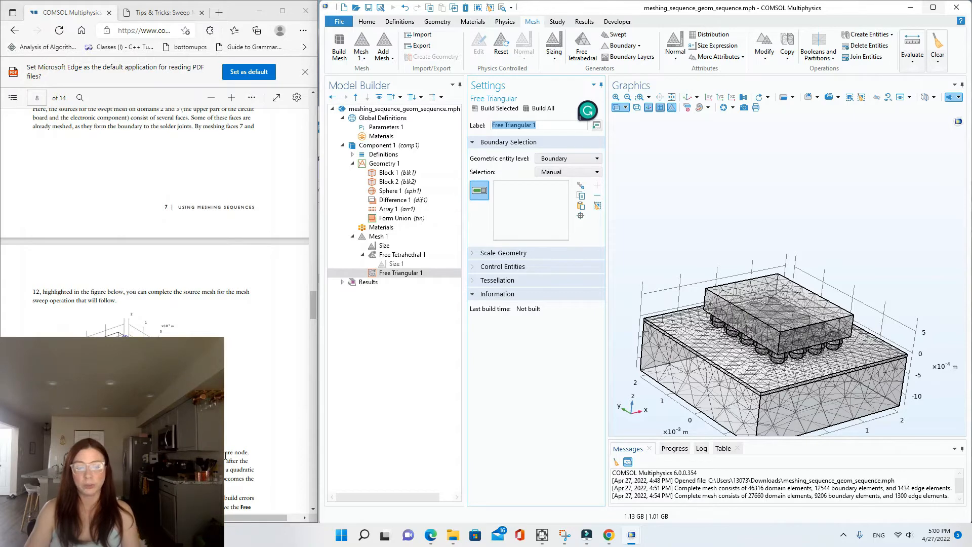
pyautogui.scroll(-3, 228, 459)
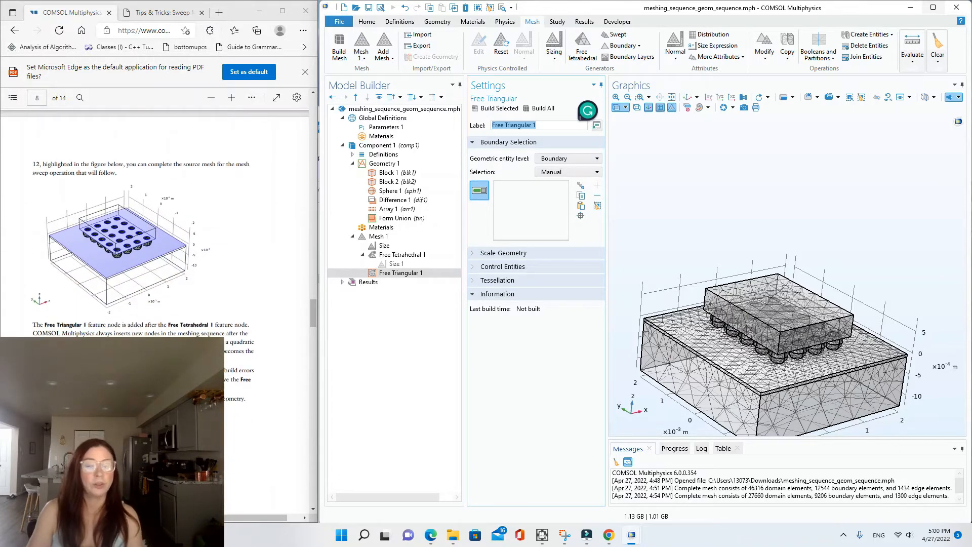
pyautogui.scroll(-3, 154, 223)
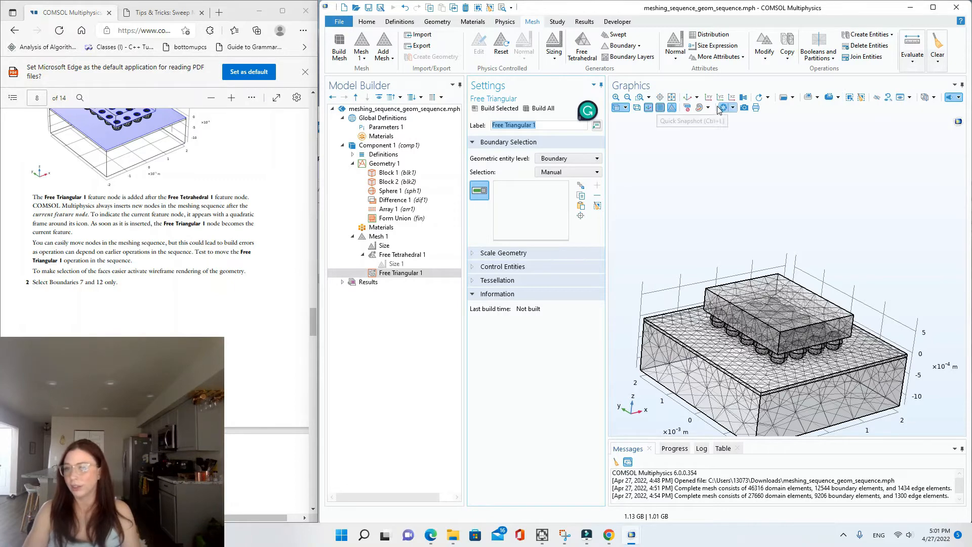
# - Try displaying the geometry with wireframe rendering enabled and transparency turned off
pyautogui.click(637, 107)
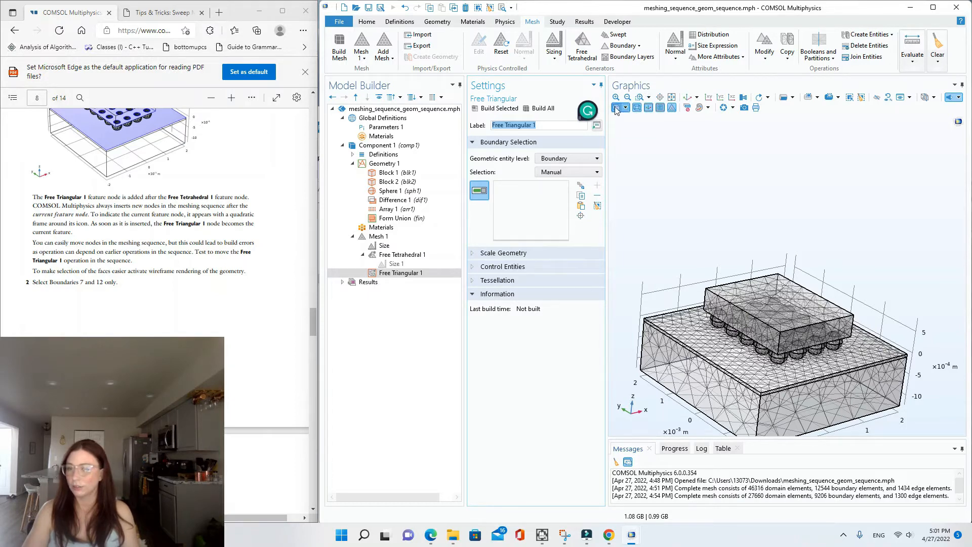
pyautogui.click(616, 108)
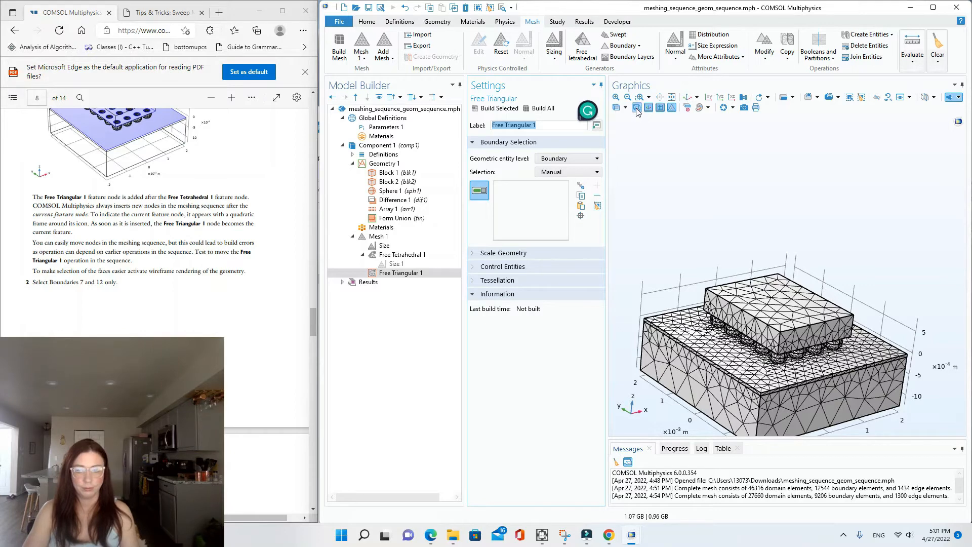
pyautogui.click(616, 108)
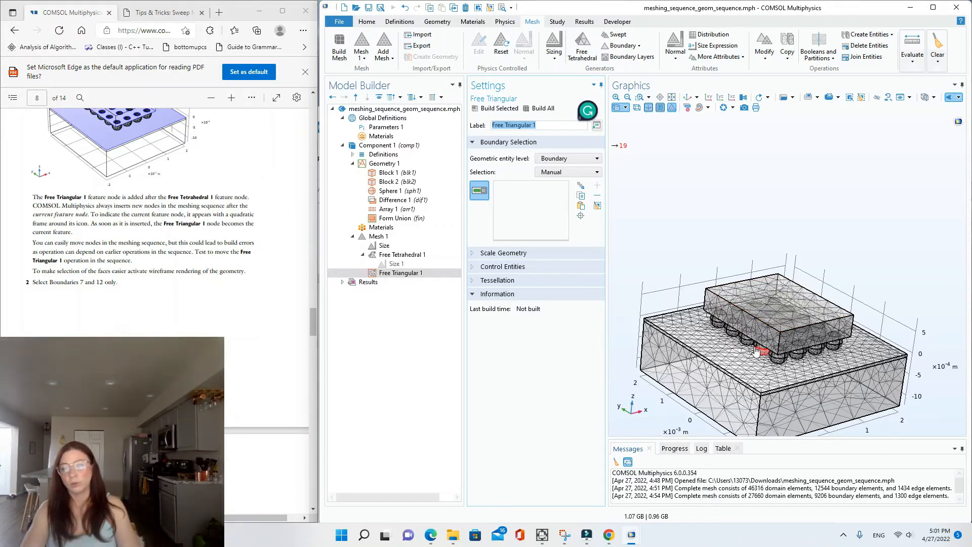
# - Return the model to the default 3D view, fitted to its extents, and activate wireframe rendering
pyautogui.moveTo(793, 325); pyautogui.dragTo(817, 243)
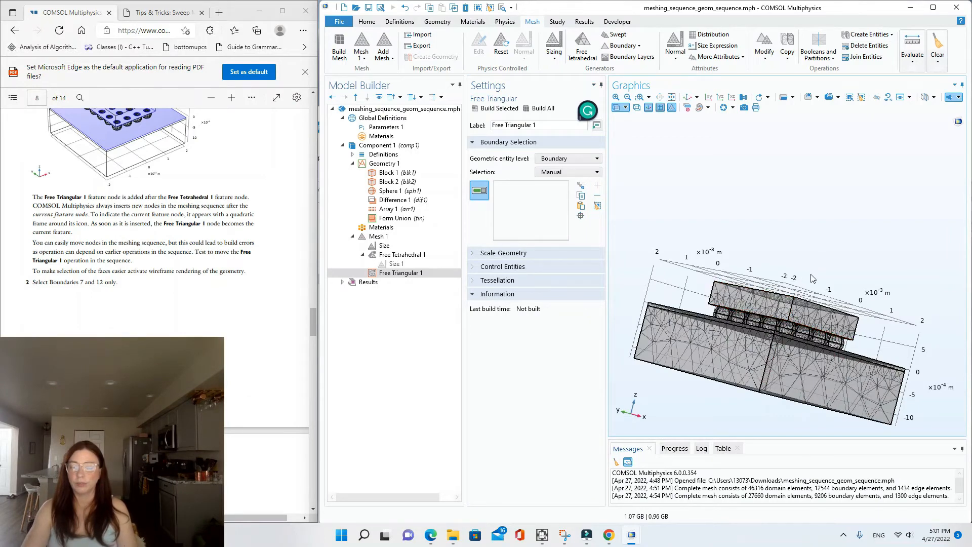
pyautogui.moveTo(809, 289); pyautogui.dragTo(802, 319)
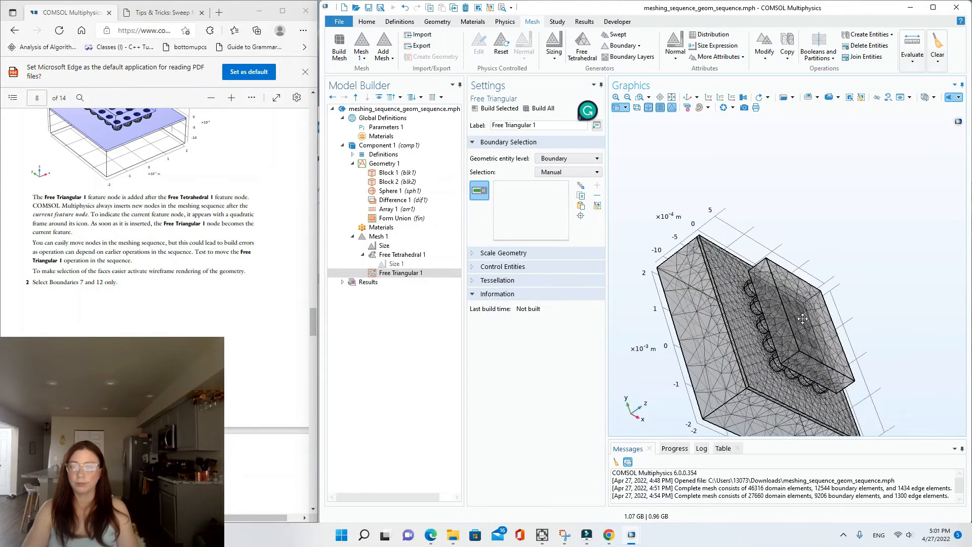
pyautogui.click(672, 98)
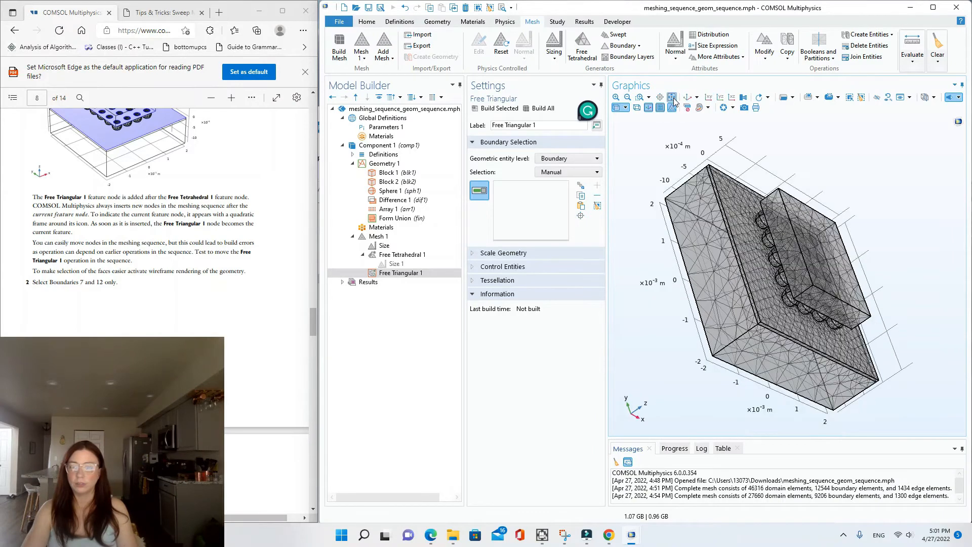
pyautogui.click(687, 97)
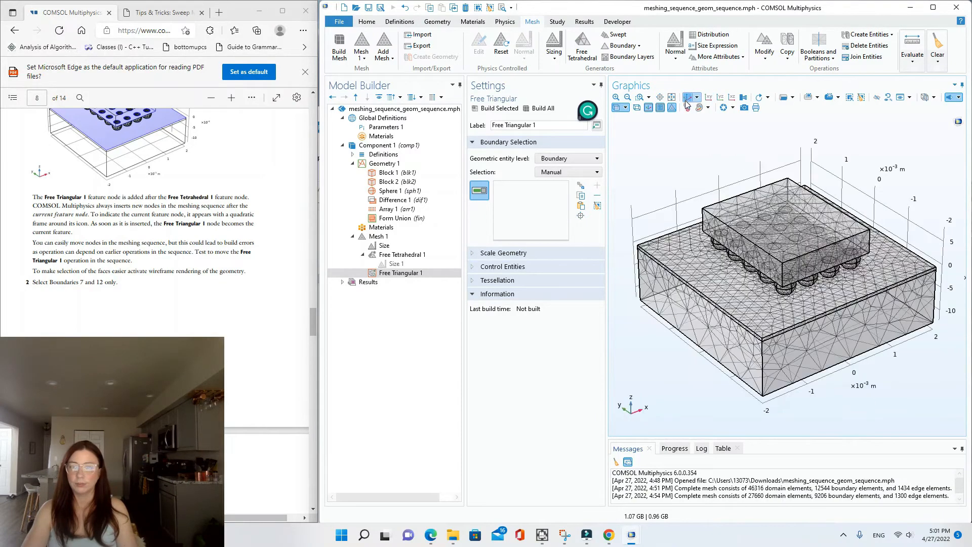
pyautogui.click(636, 107)
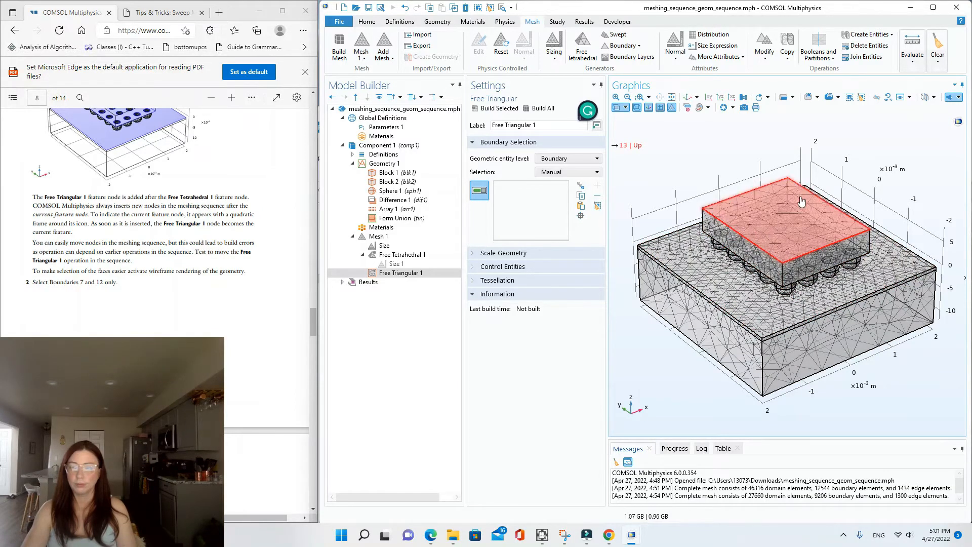
# - Assign boundaries 12 and 7, the underside of the upper block and the top face of the lower block, to Free Triangular 1
pyautogui.moveTo(798, 164); pyautogui.dragTo(787, 131)
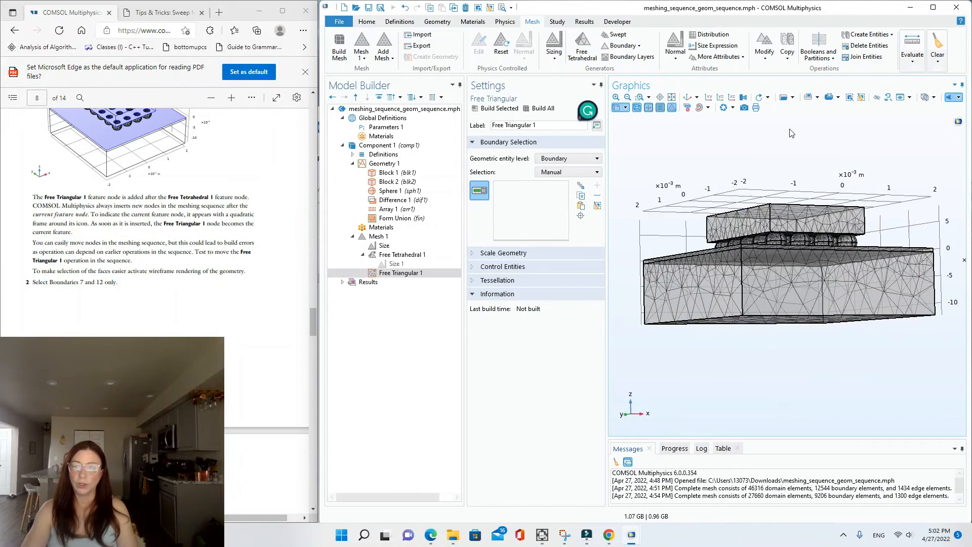
pyautogui.click(777, 235)
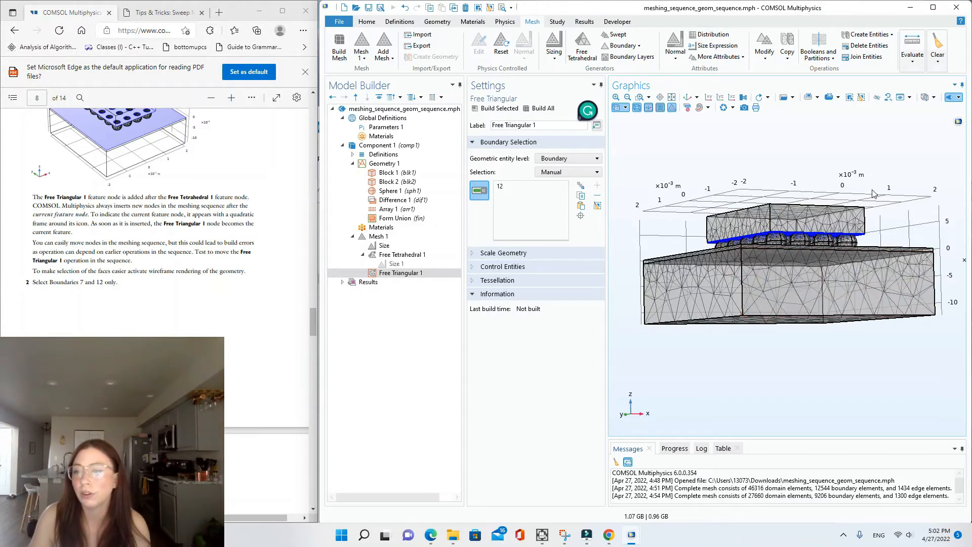
pyautogui.moveTo(872, 194); pyautogui.dragTo(794, 208)
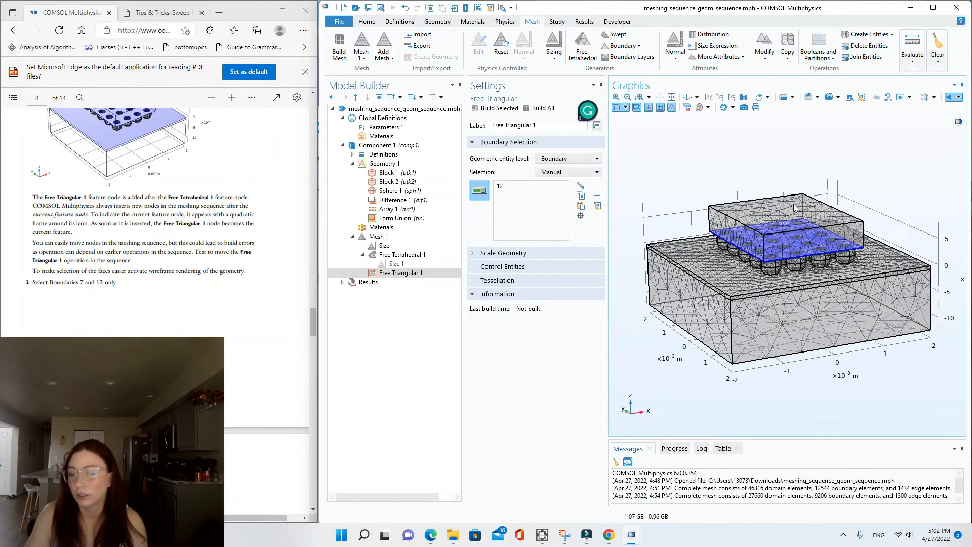
pyautogui.click(778, 286)
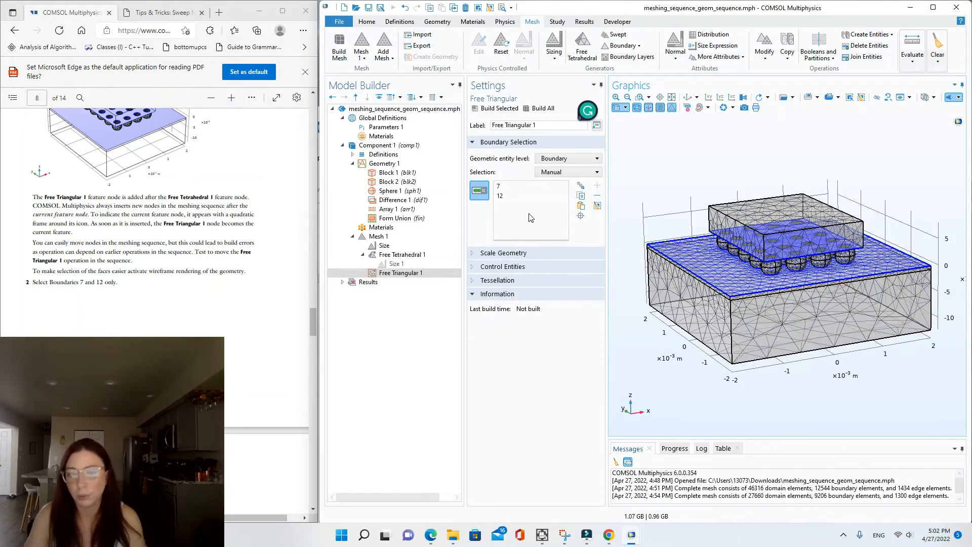
# - Check the tutorial's next instruction and build the complete mesh sequence with Free Triangular 1 included
pyautogui.hotkey('alt', 'Tab')
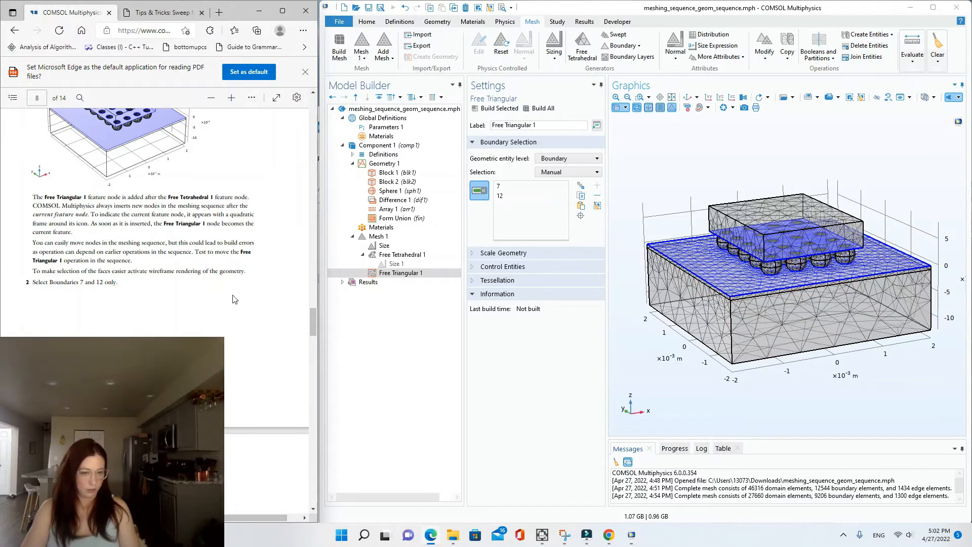
pyautogui.moveTo(314, 320); pyautogui.dragTo(317, 342)
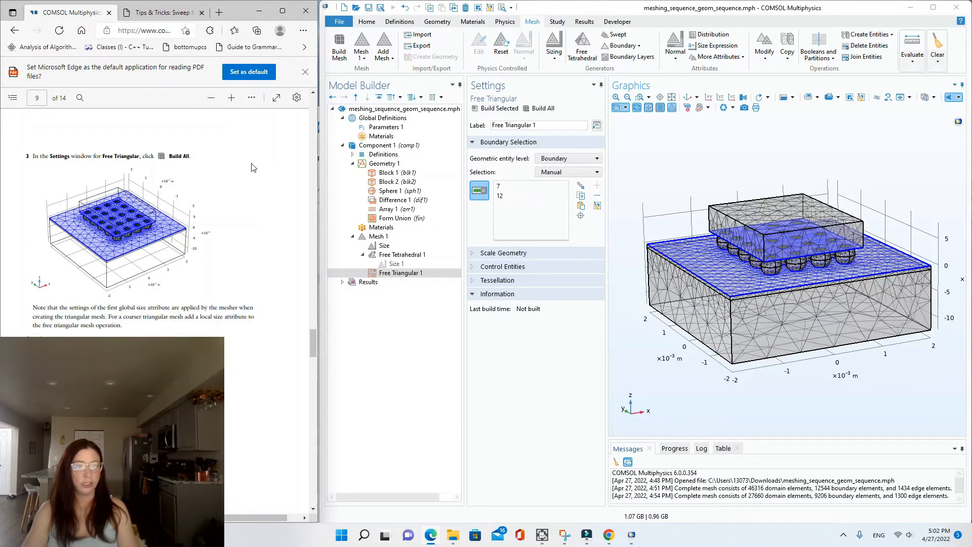
pyautogui.click(538, 108)
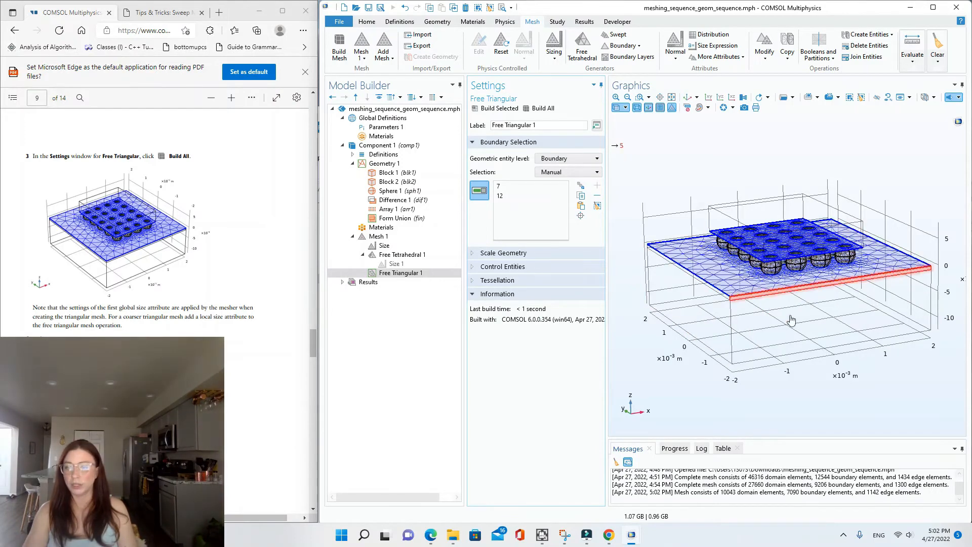
pyautogui.moveTo(653, 386)
pyautogui.mouseDown()
pyautogui.moveTo(655, 430)
pyautogui.moveTo(658, 377)
pyautogui.moveTo(656, 389)
pyautogui.mouseUp()
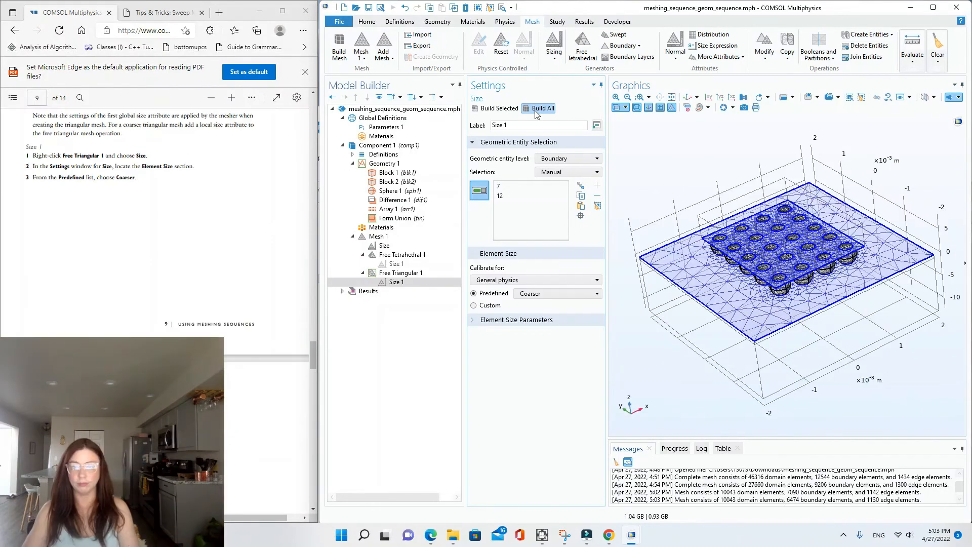
# - Read the tutorial's explanation of the local Coarser size and inspect the triangular mesh around the solder joints and outer edges
pyautogui.scroll(-3, 226, 365)
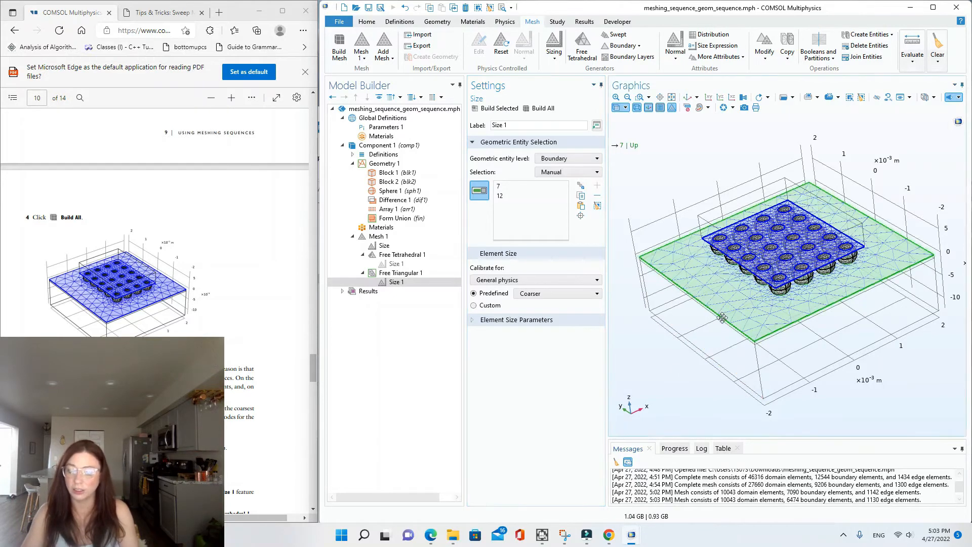
pyautogui.moveTo(722, 316)
pyautogui.mouseDown()
pyautogui.moveTo(726, 349)
pyautogui.moveTo(723, 316)
pyautogui.mouseUp()
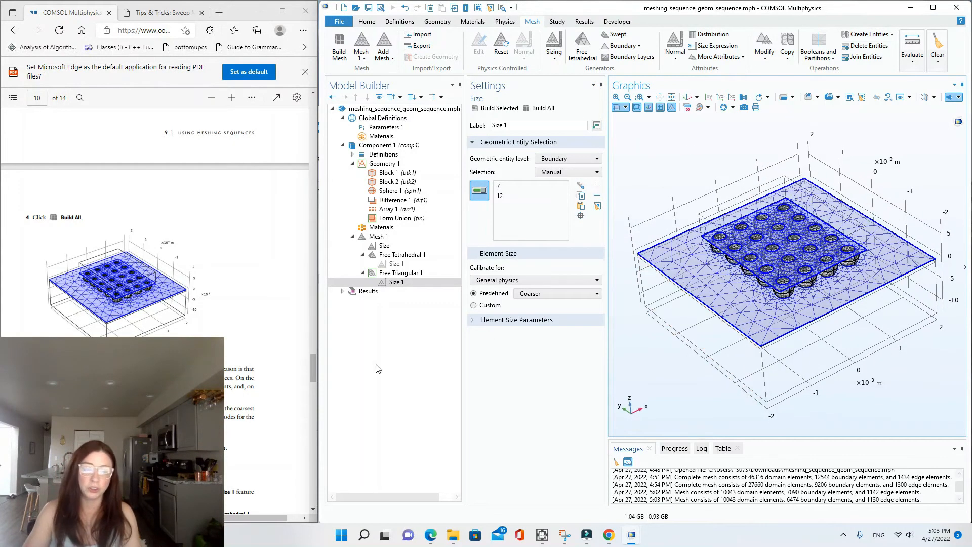
pyautogui.scroll(-3, 155, 253)
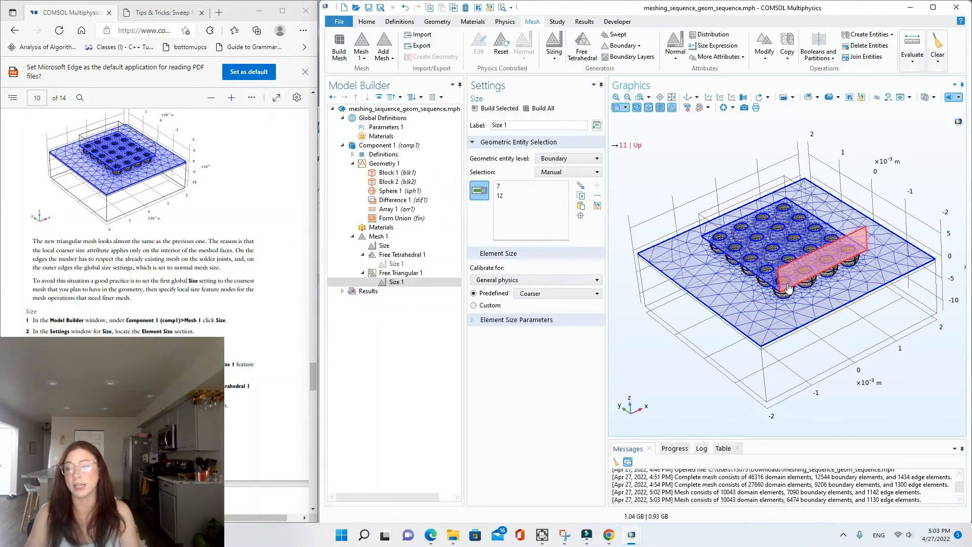
pyautogui.moveTo(788, 287); pyautogui.dragTo(783, 182)
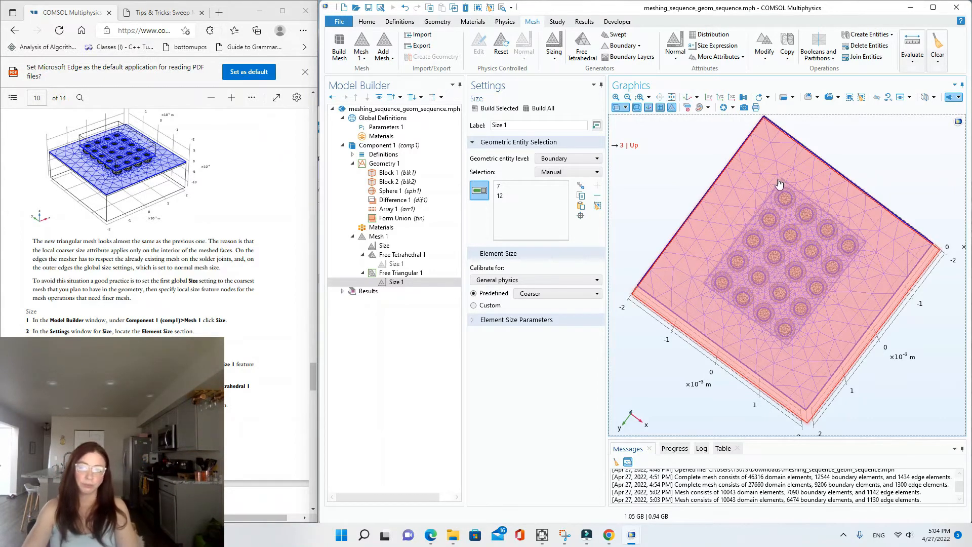
pyautogui.moveTo(790, 148); pyautogui.dragTo(792, 256)
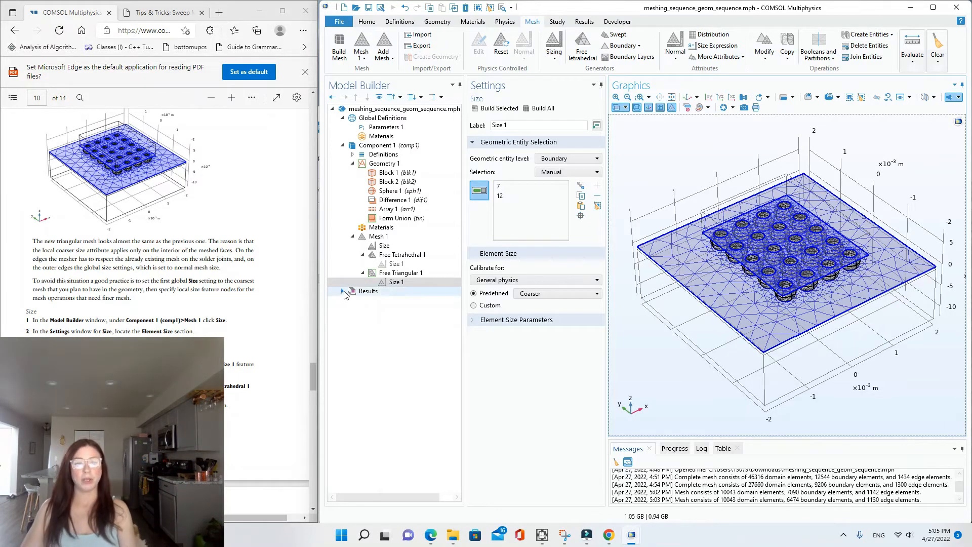
# - Set the global Size node of Mesh 1 to the predefined Coarser element size and rebuild the complete mesh
pyautogui.click(385, 246)
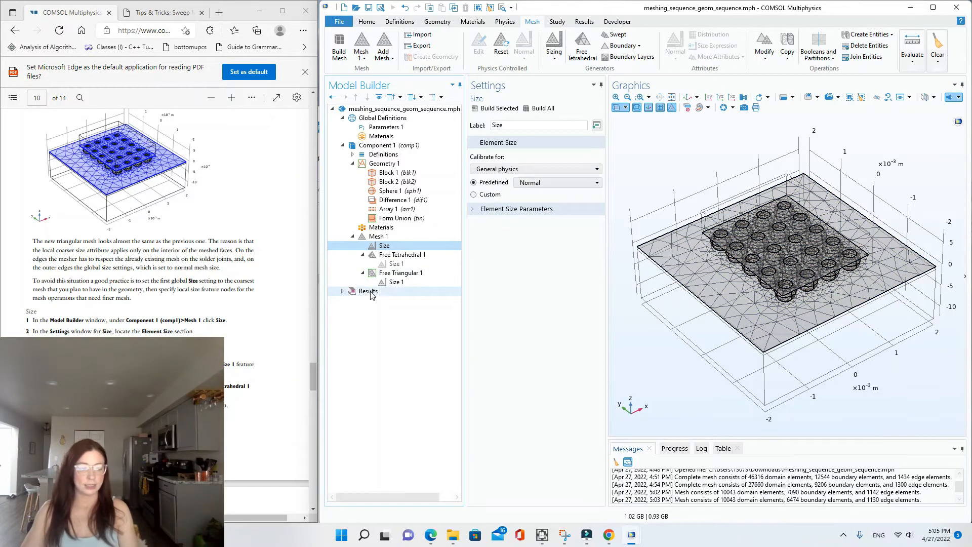
pyautogui.click(542, 182)
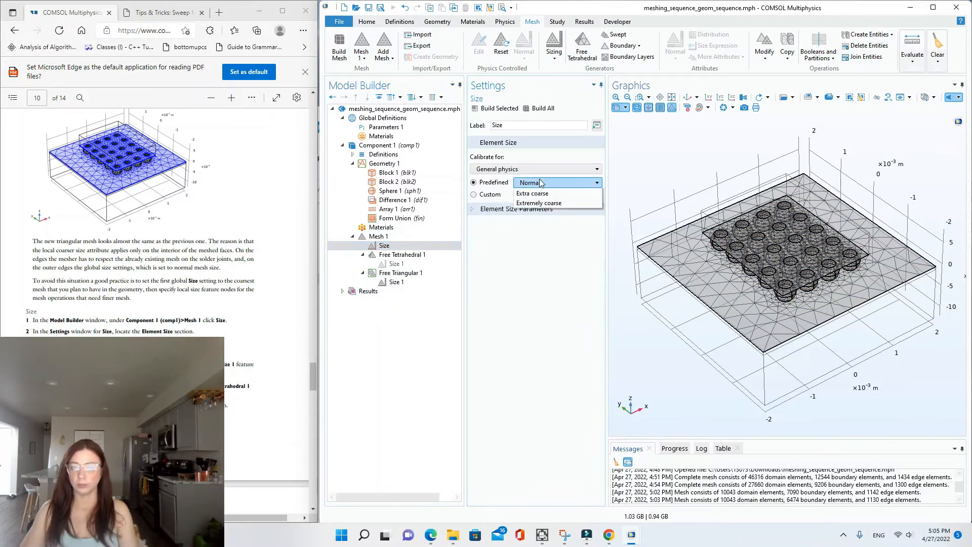
pyautogui.click(532, 252)
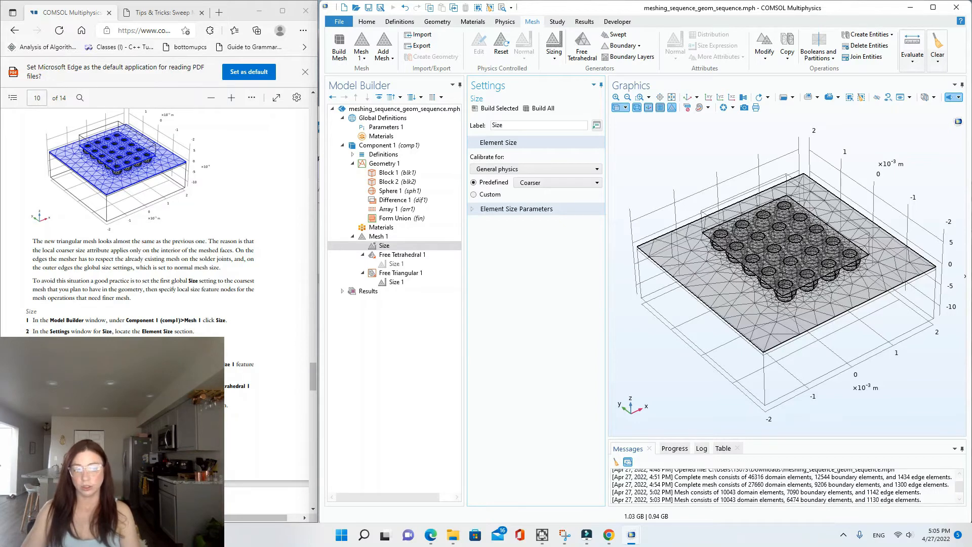
pyautogui.scroll(-2, 152, 228)
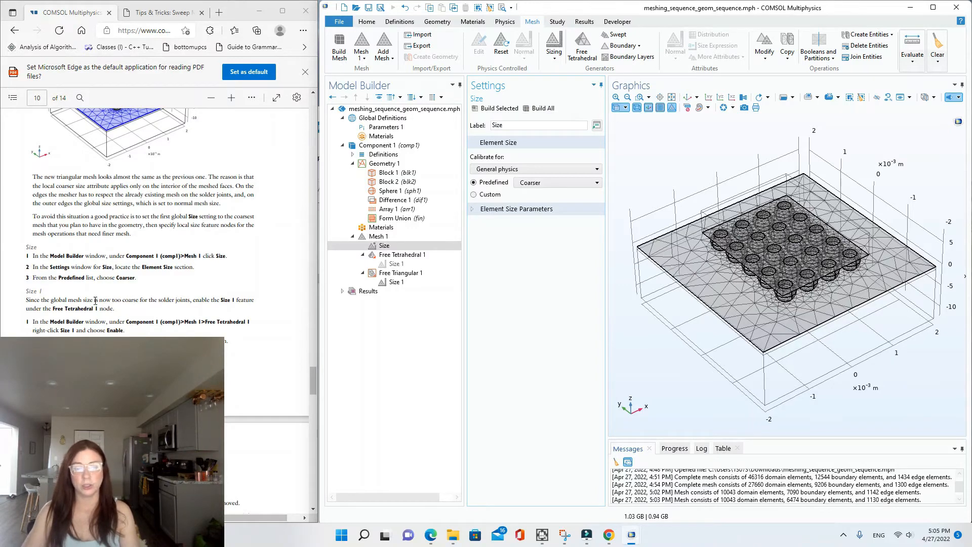
pyautogui.click(538, 108)
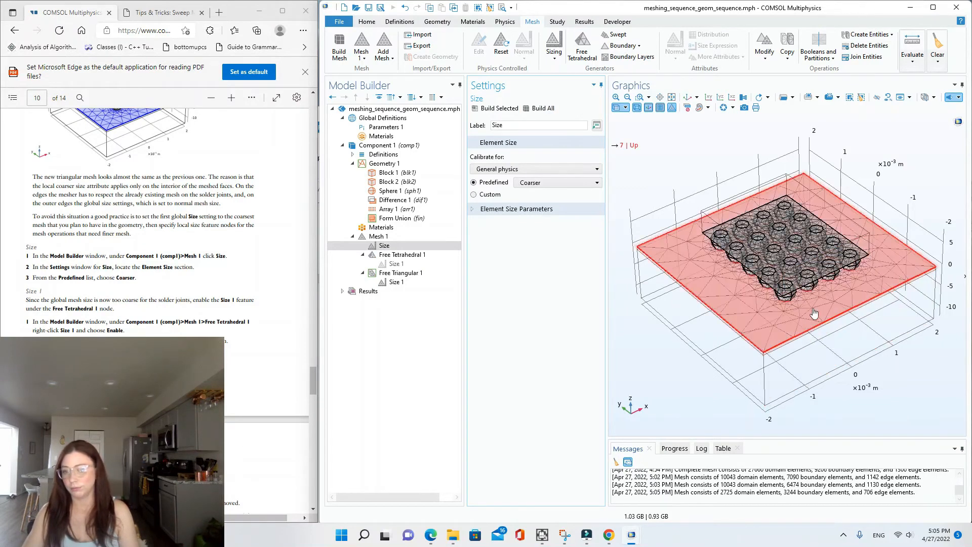
pyautogui.scroll(3, 792, 241)
pyautogui.scroll(-3, 791, 241)
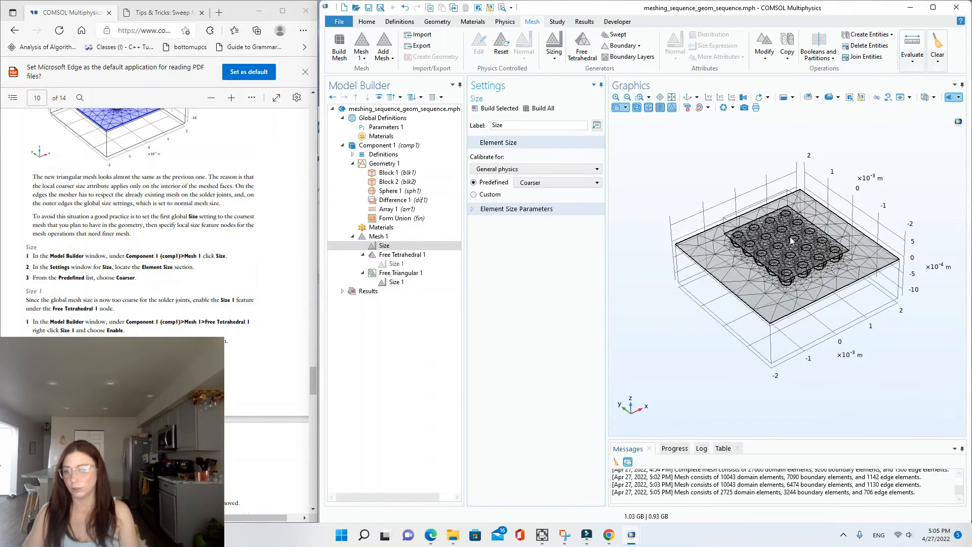
pyautogui.moveTo(832, 267); pyautogui.dragTo(800, 310)
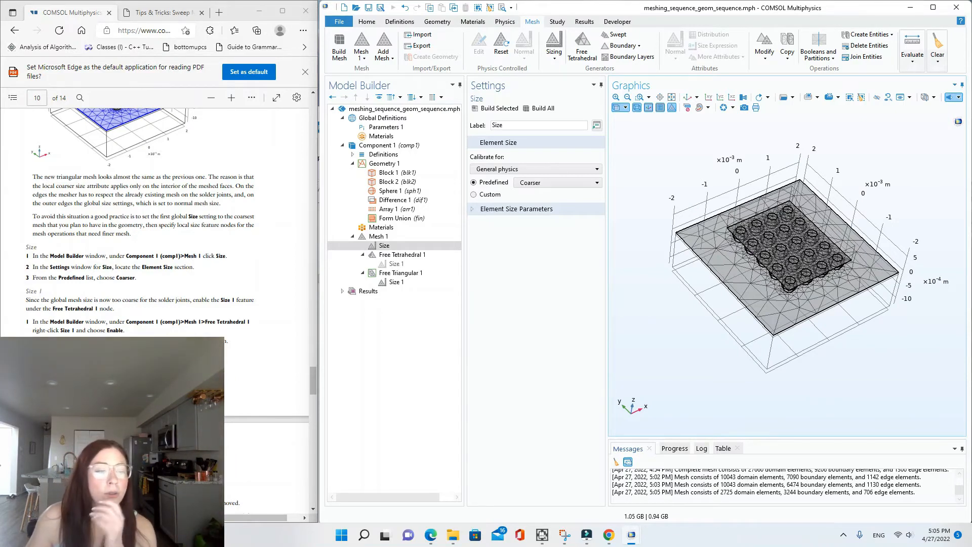
# - Enable the disabled Size 1 attribute under Free Tetrahedral 1
pyautogui.click(396, 264)
pyautogui.rightClick(397, 264)
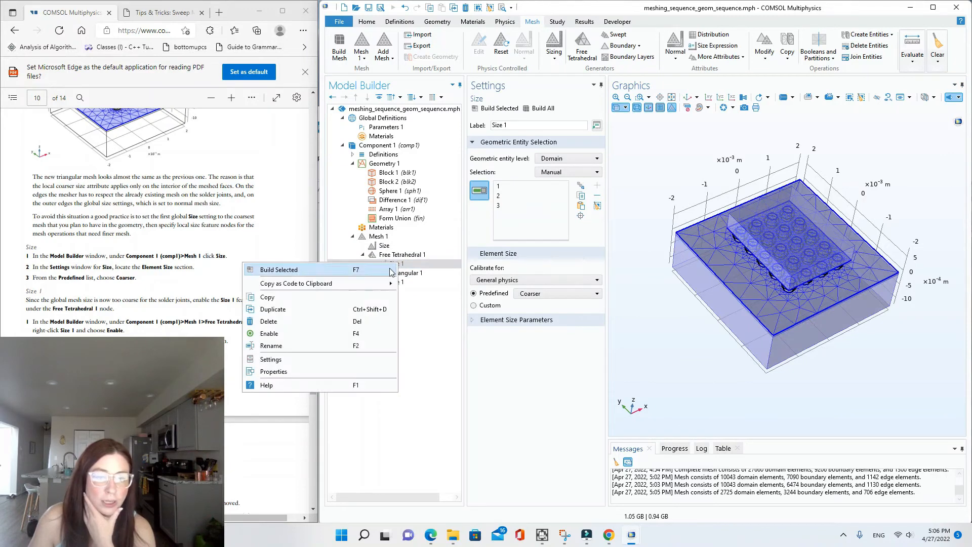
pyautogui.click(283, 334)
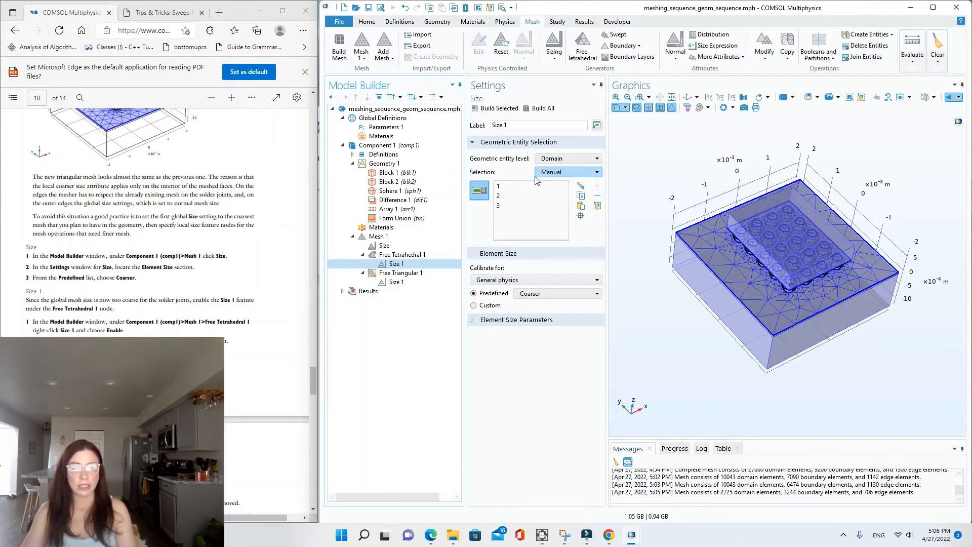
# - Set the domain selection of Size 1 under Free Tetrahedral 1 to All domains
pyautogui.click(556, 159)
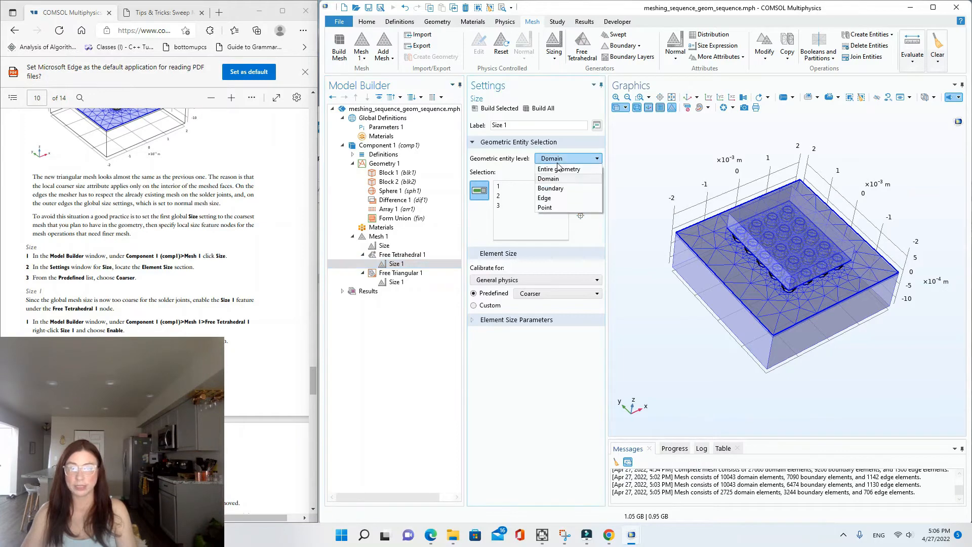
pyautogui.click(557, 161)
pyautogui.click(558, 171)
pyautogui.click(556, 191)
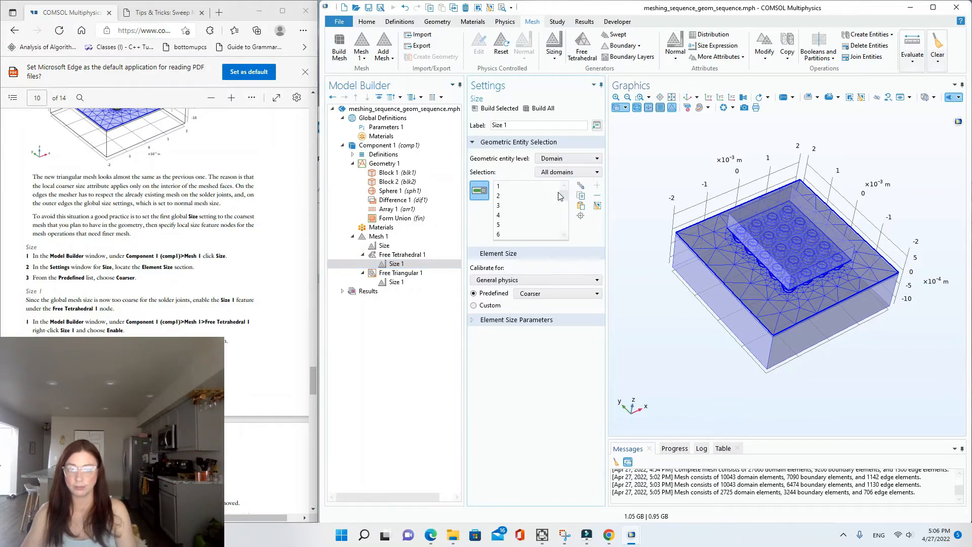
pyautogui.scroll(-6, 557, 207)
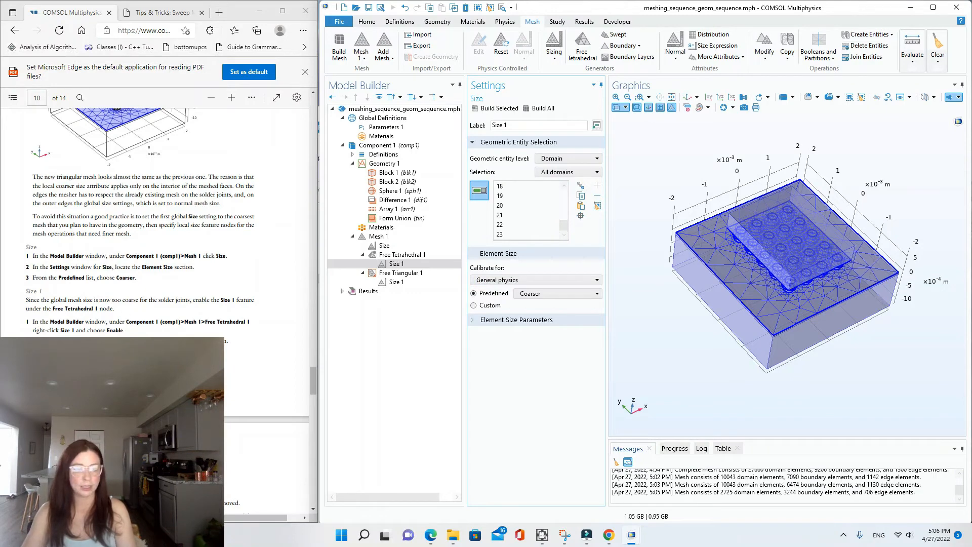
# - Remove domains 1–3 from the selection of Size 1 under Free Tetrahedral 1, keeping only solder joint domains 4–23
pyautogui.scroll(-4, 51, 295)
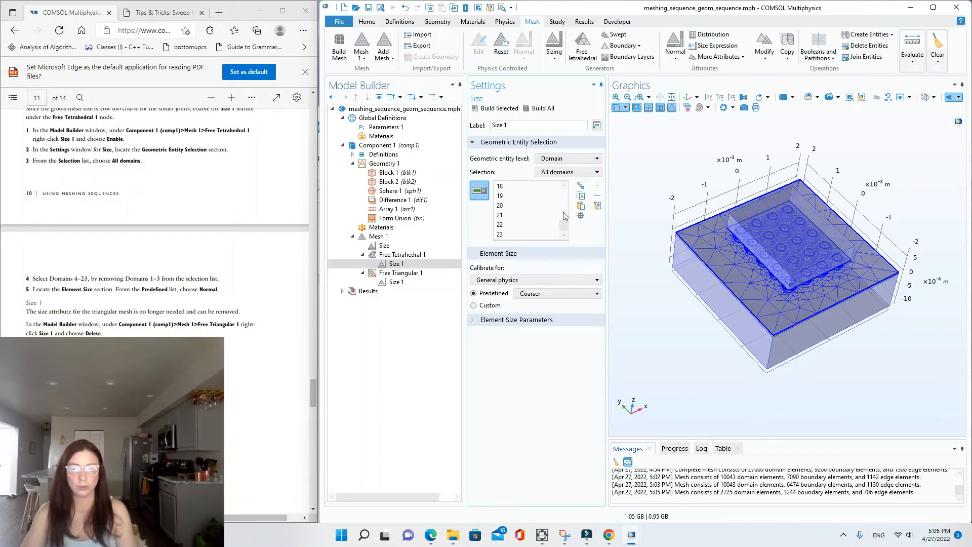
pyautogui.moveTo(563, 222); pyautogui.dragTo(563, 191)
pyautogui.click(499, 186)
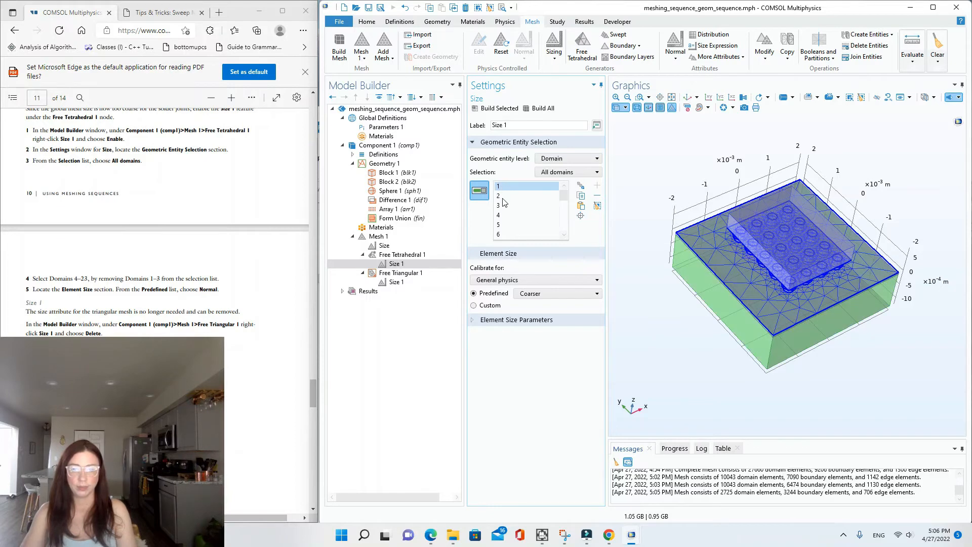
pyautogui.keyDown('shift'); pyautogui.click(502, 205); pyautogui.keyUp('shift')
pyautogui.click(598, 197)
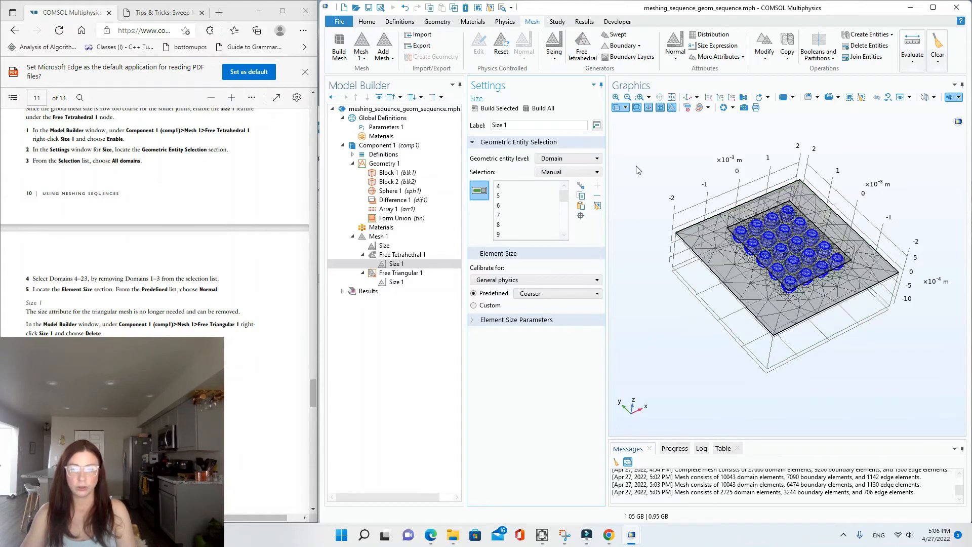
pyautogui.moveTo(855, 374); pyautogui.dragTo(836, 297)
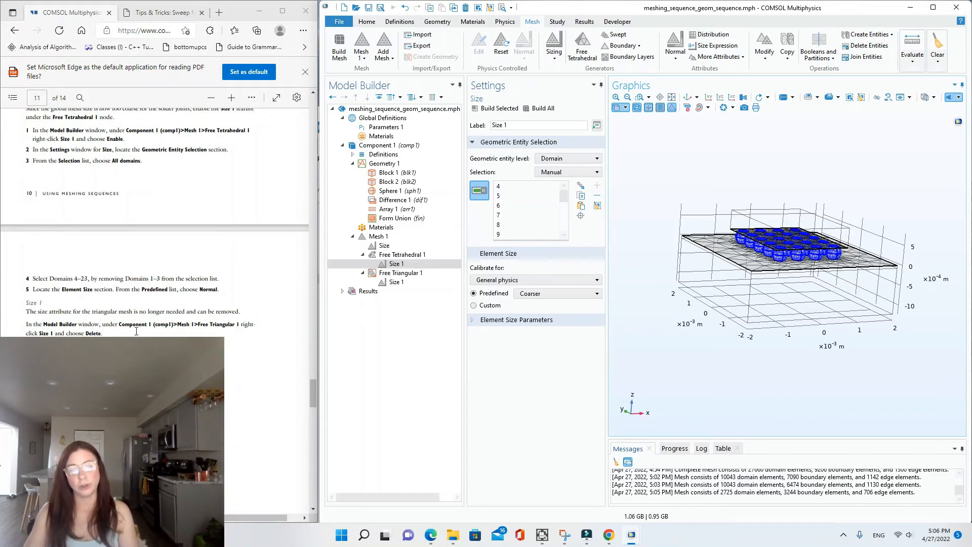
# - Delete the Size 1 attribute under Free Triangular 1
pyautogui.click(383, 263)
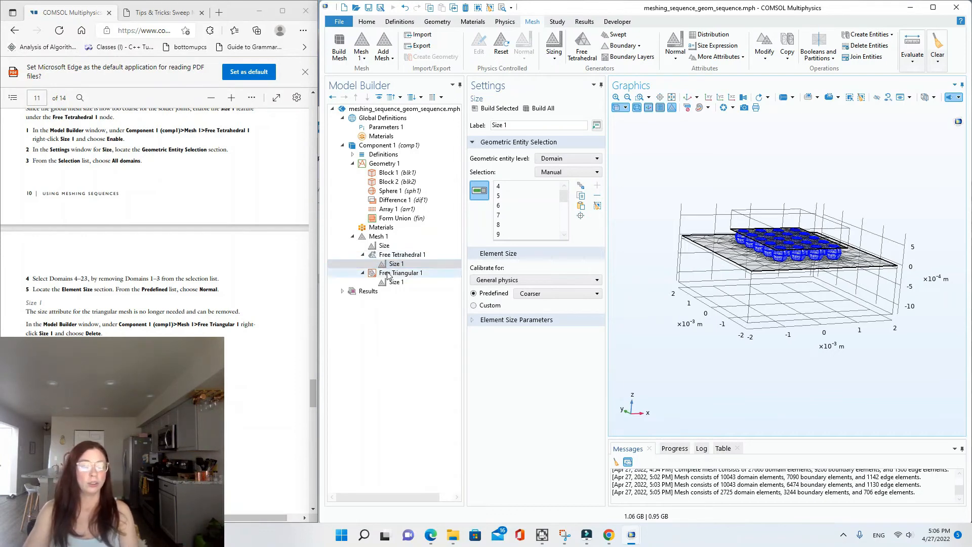
pyautogui.rightClick(388, 274)
pyautogui.press('Escape')
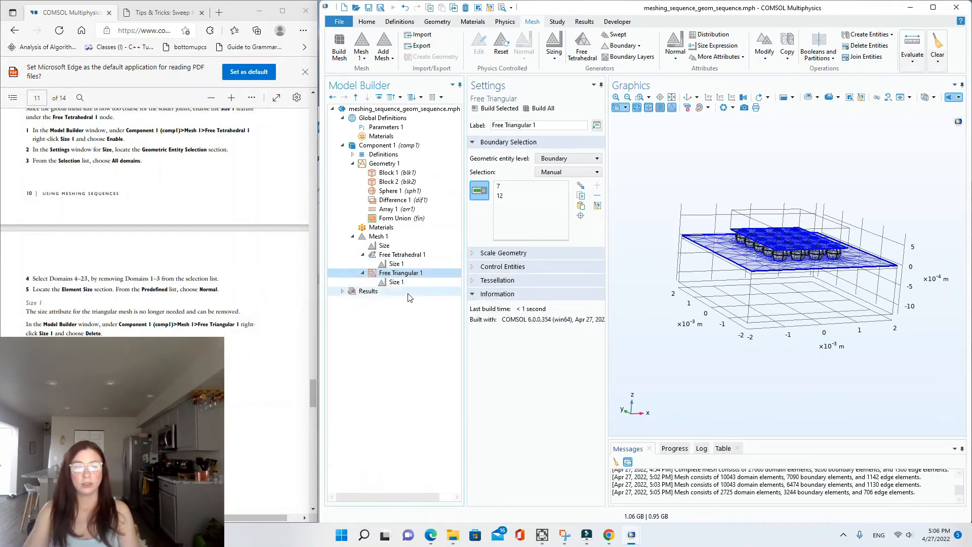
pyautogui.click(403, 282)
pyautogui.rightClick(403, 284)
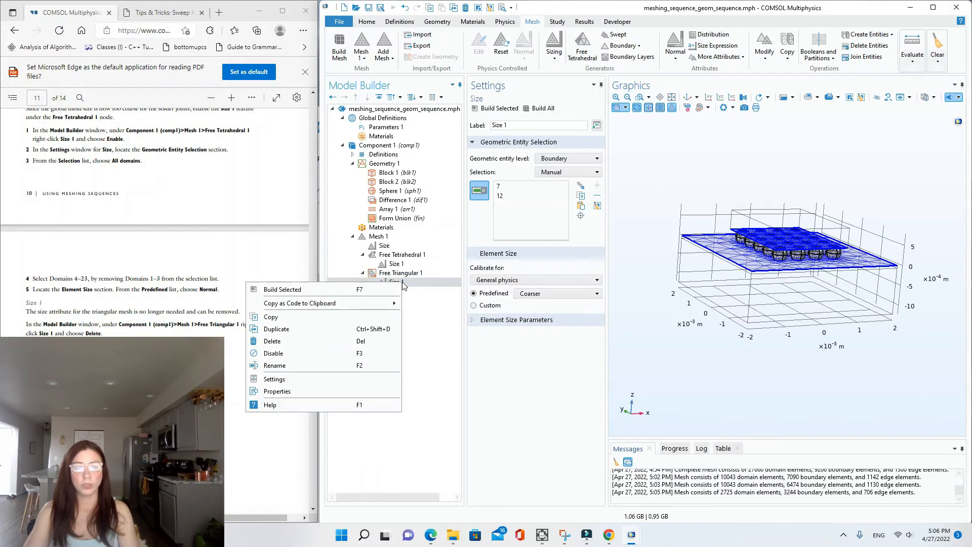
pyautogui.click(325, 343)
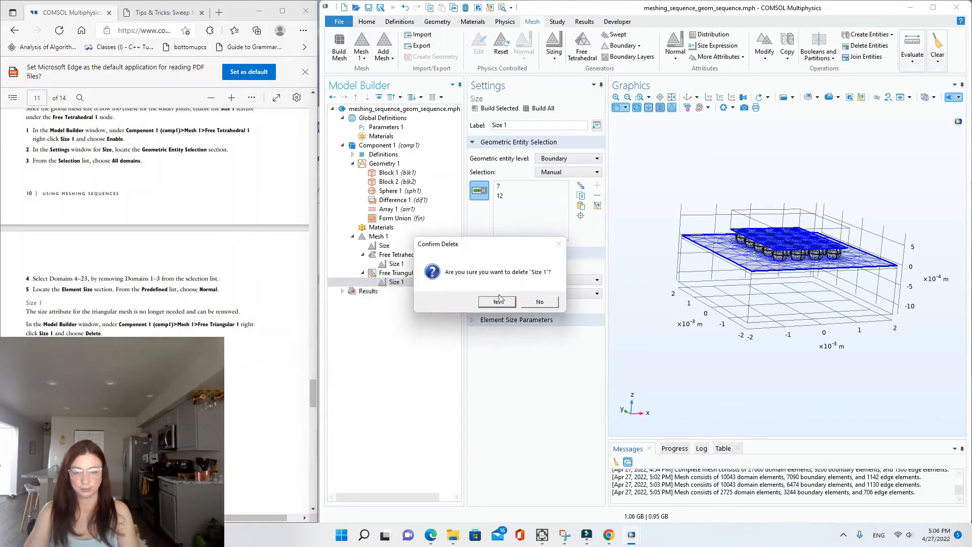
pyautogui.click(505, 304)
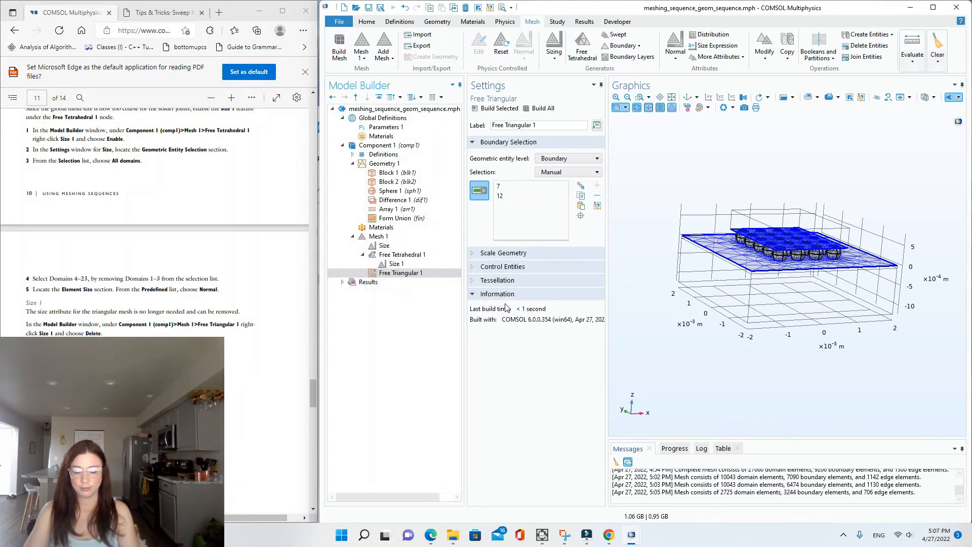
pyautogui.moveTo(675, 213); pyautogui.dragTo(667, 248)
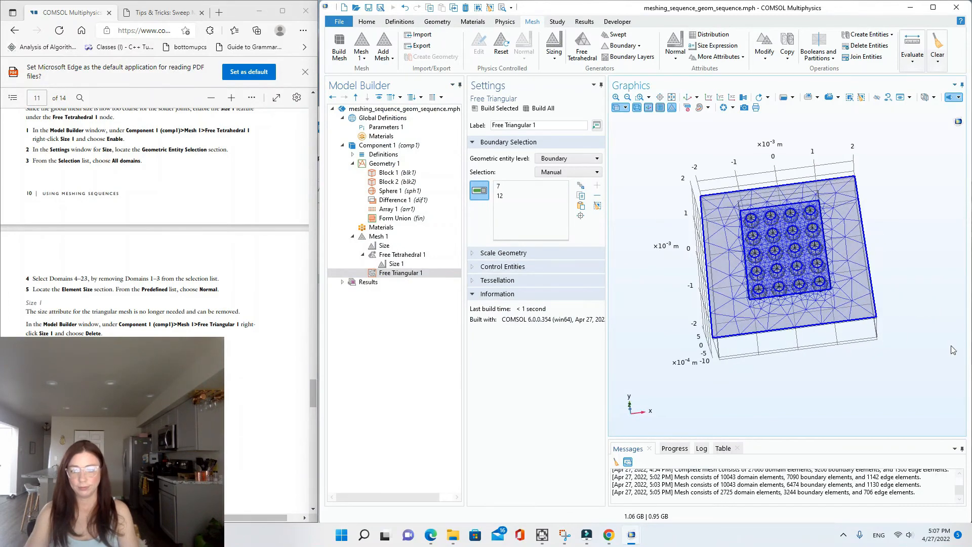
# - Build the entire mesh from the Free Triangular 1 node
pyautogui.moveTo(901, 328)
pyautogui.mouseDown()
pyautogui.moveTo(910, 275)
pyautogui.moveTo(952, 254)
pyautogui.moveTo(778, 295)
pyautogui.moveTo(877, 318)
pyautogui.moveTo(886, 341)
pyautogui.mouseUp()
pyautogui.scroll(-1, 228, 360)
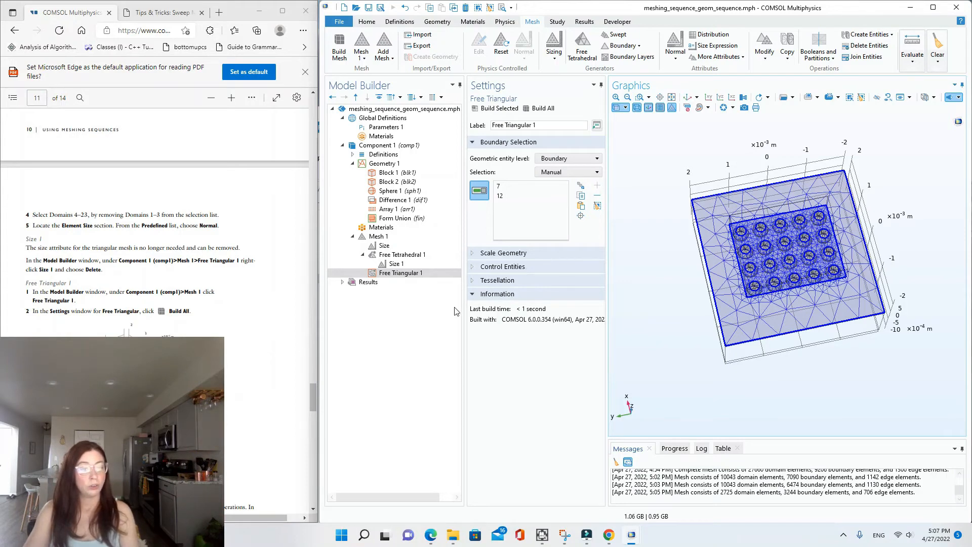
pyautogui.click(390, 274)
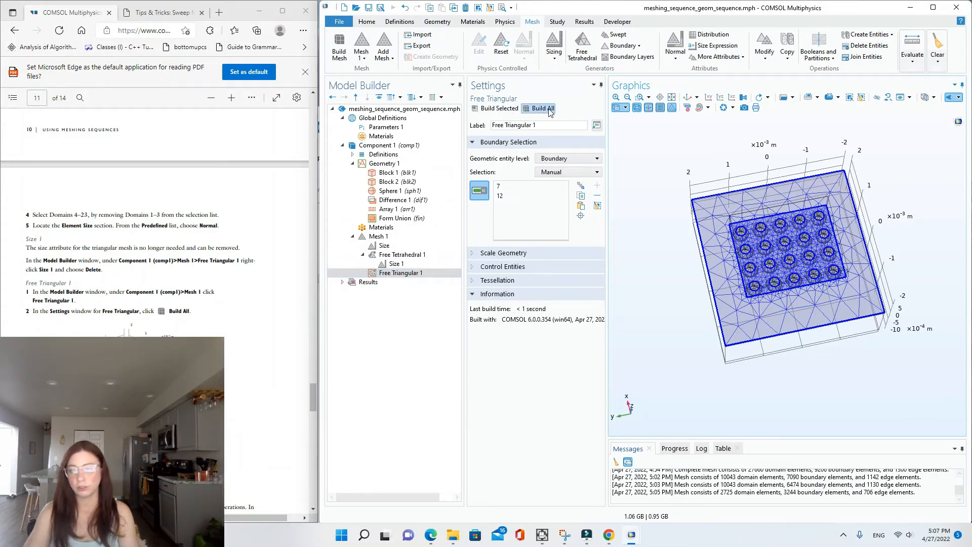
pyautogui.click(541, 108)
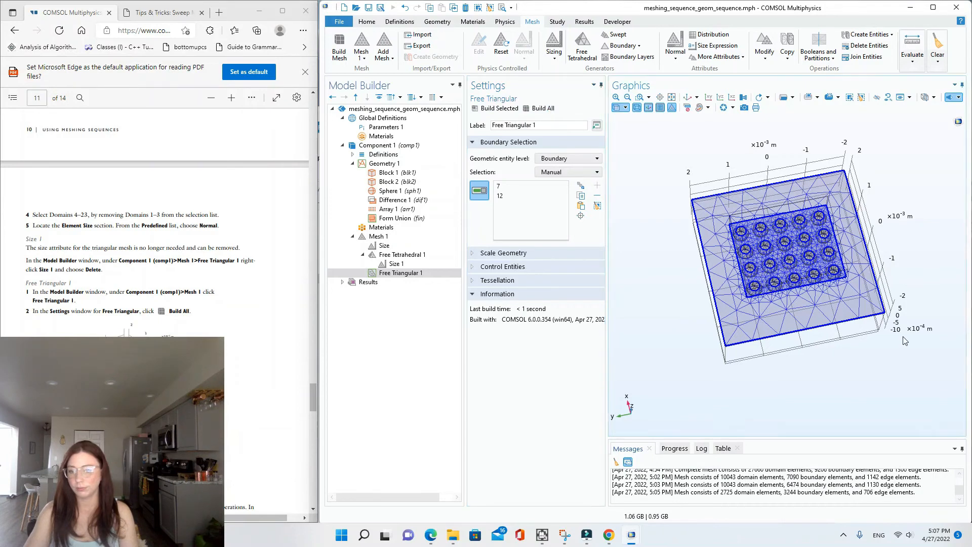
pyautogui.moveTo(906, 339); pyautogui.dragTo(902, 294)
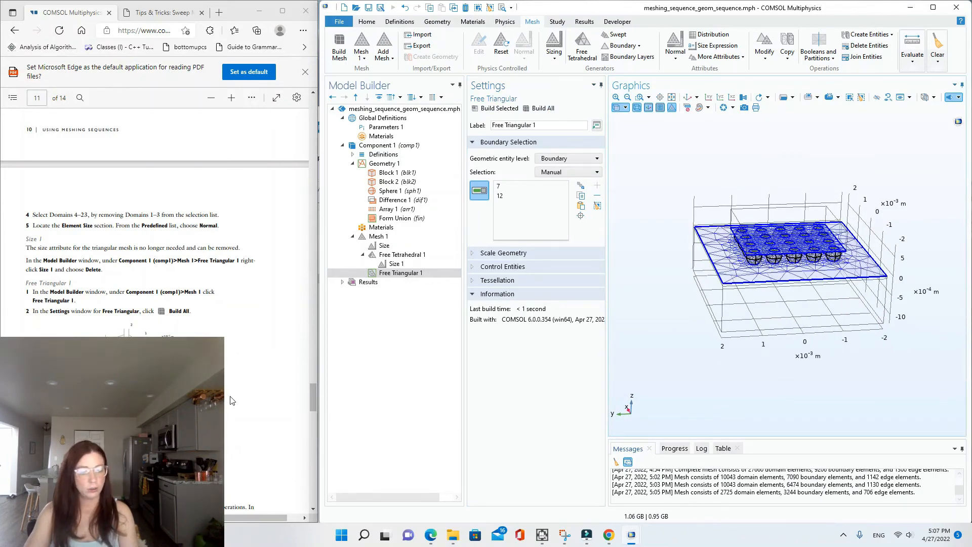
# - Add a Swept operation for the remaining domains to Mesh 1 and build the entire mesh
pyautogui.scroll(-4, 232, 400)
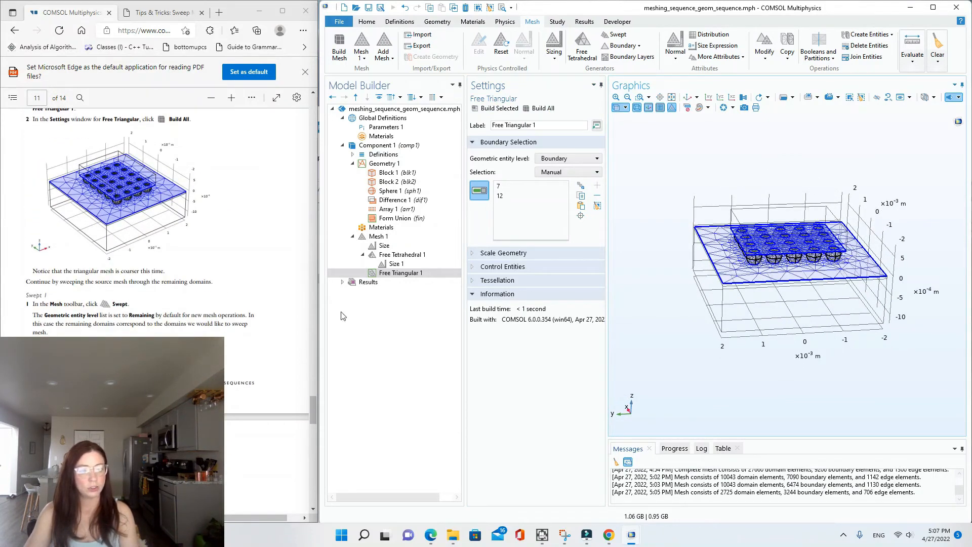
pyautogui.moveTo(688, 248); pyautogui.dragTo(692, 316)
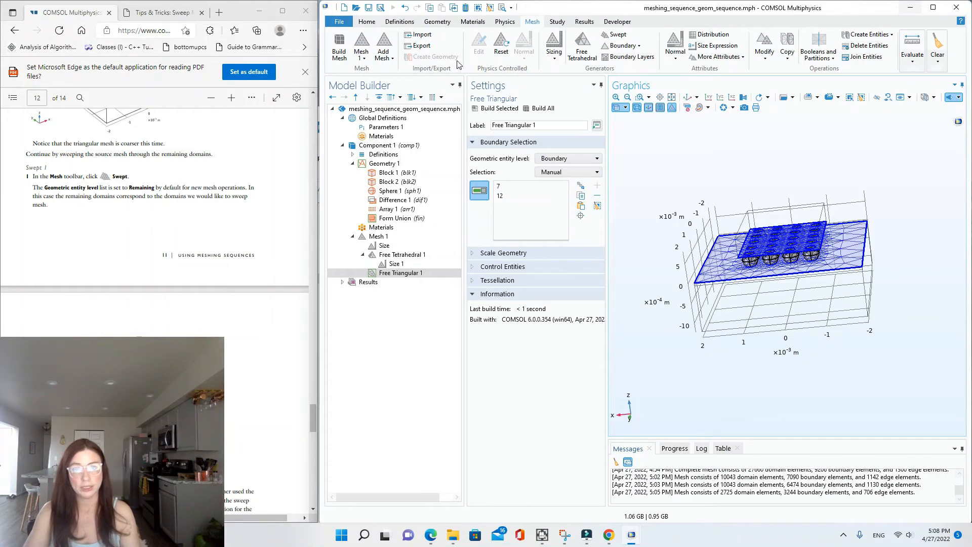
pyautogui.click(616, 35)
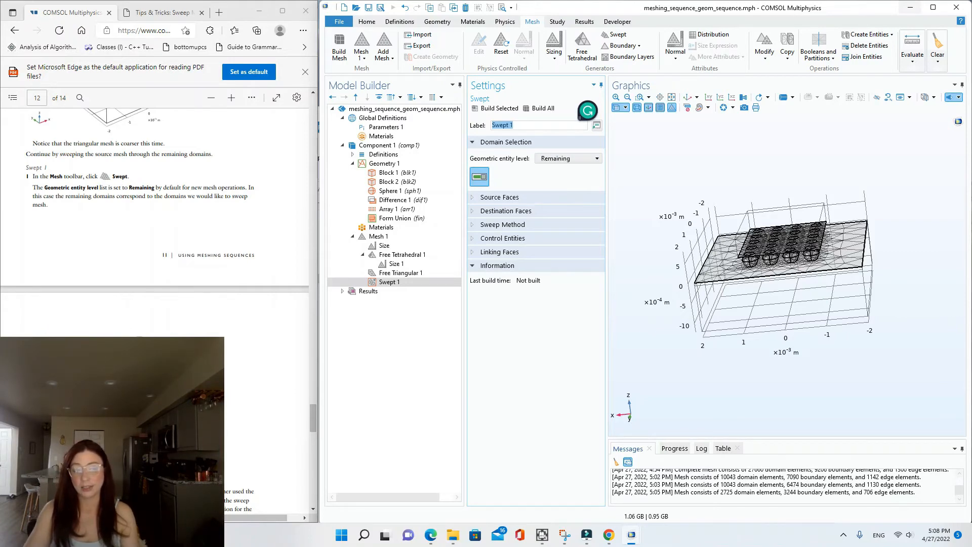
pyautogui.click(538, 108)
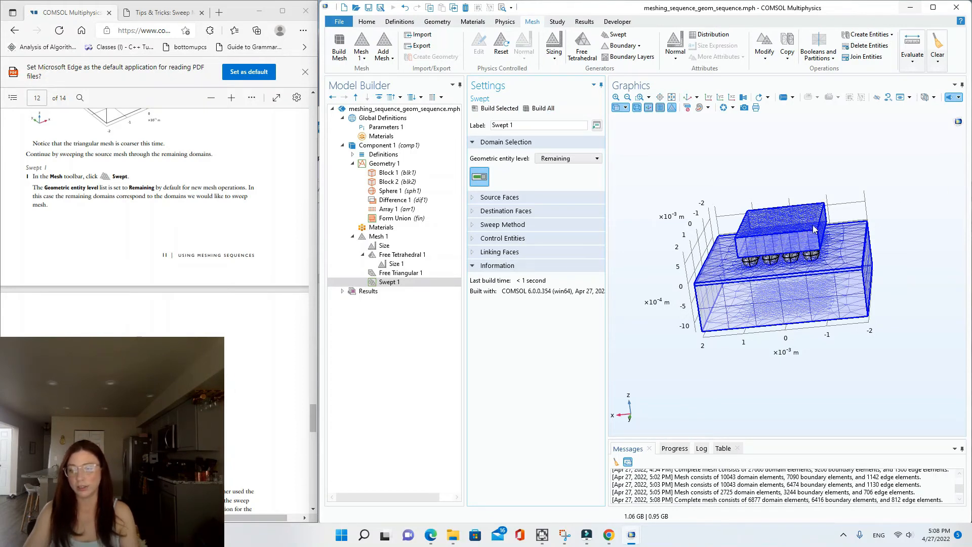
# - Examine the swept mesh from several angles and compare its appearance and domain element count with the tutorial's result
pyautogui.moveTo(863, 275); pyautogui.dragTo(738, 355)
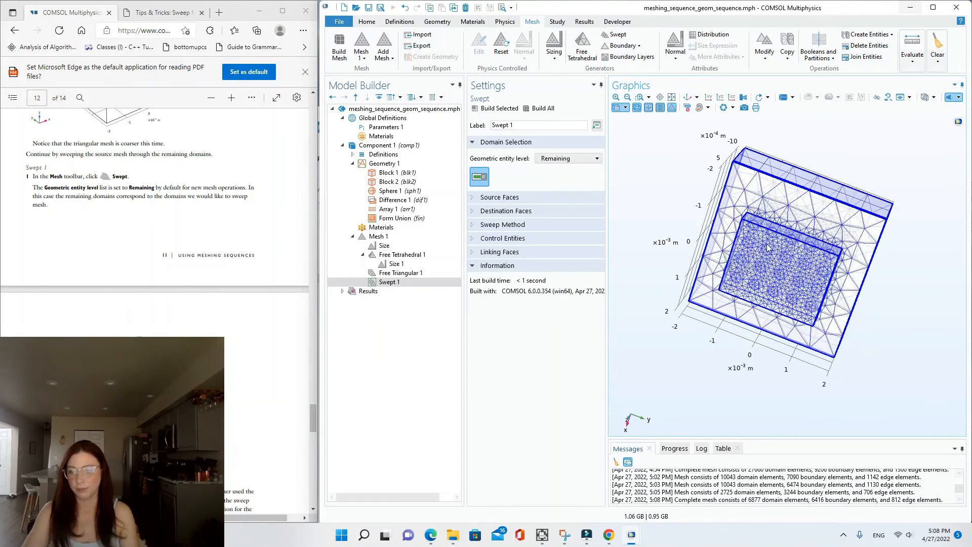
pyautogui.moveTo(768, 246); pyautogui.dragTo(904, 284)
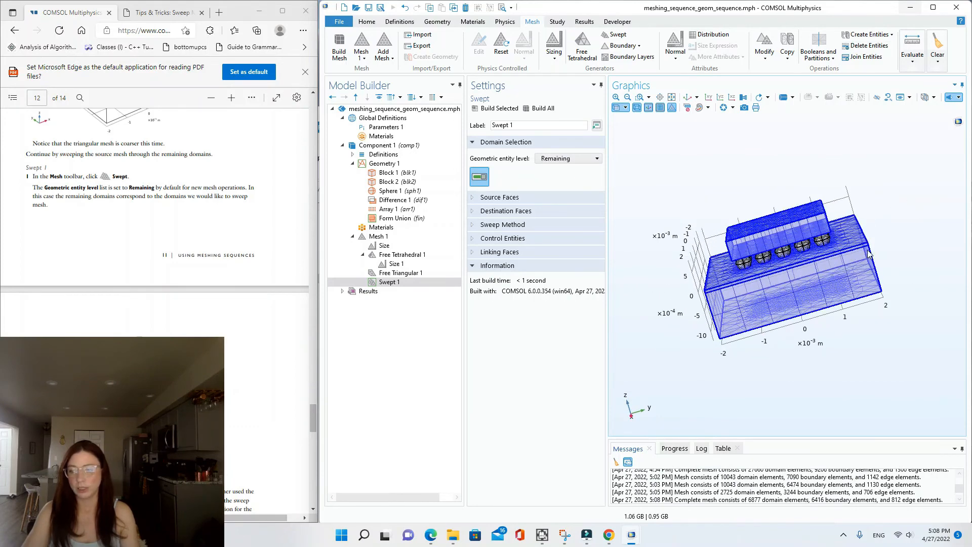
pyautogui.moveTo(868, 254); pyautogui.dragTo(880, 271)
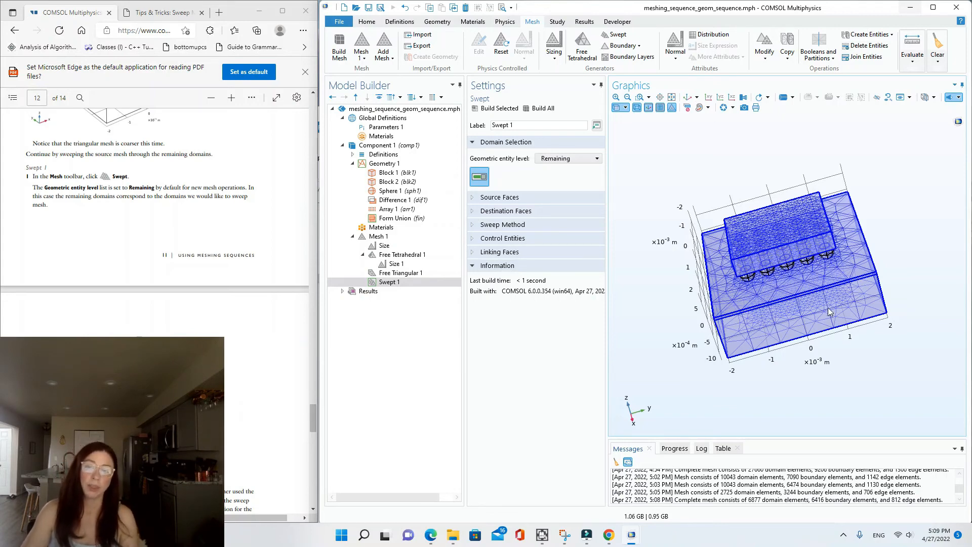
pyautogui.moveTo(828, 312); pyautogui.dragTo(768, 190)
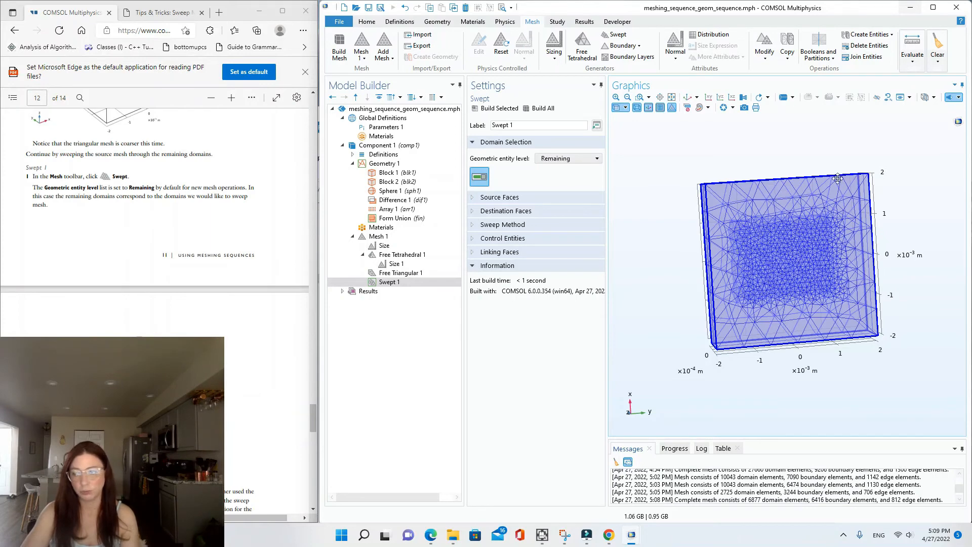
pyautogui.moveTo(837, 178); pyautogui.dragTo(904, 250)
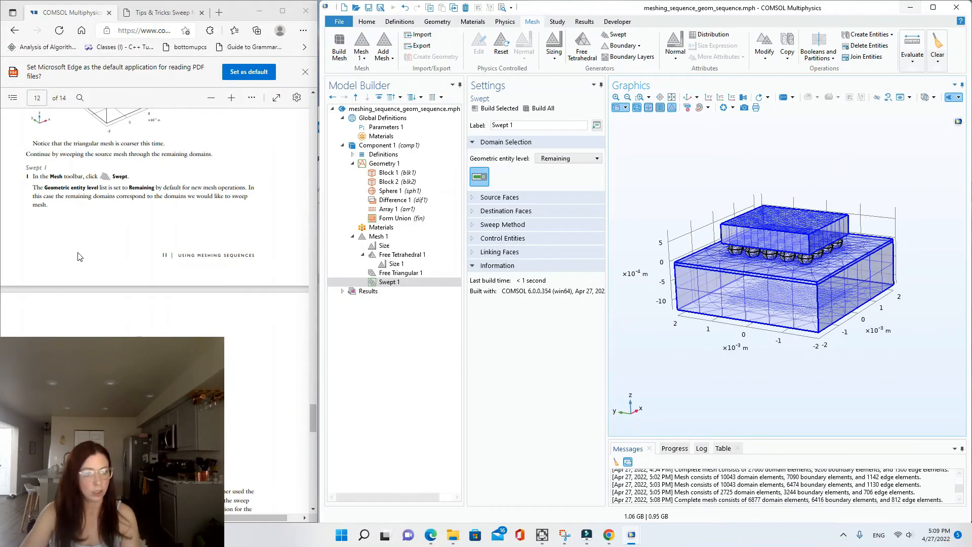
pyautogui.scroll(-5, 123, 247)
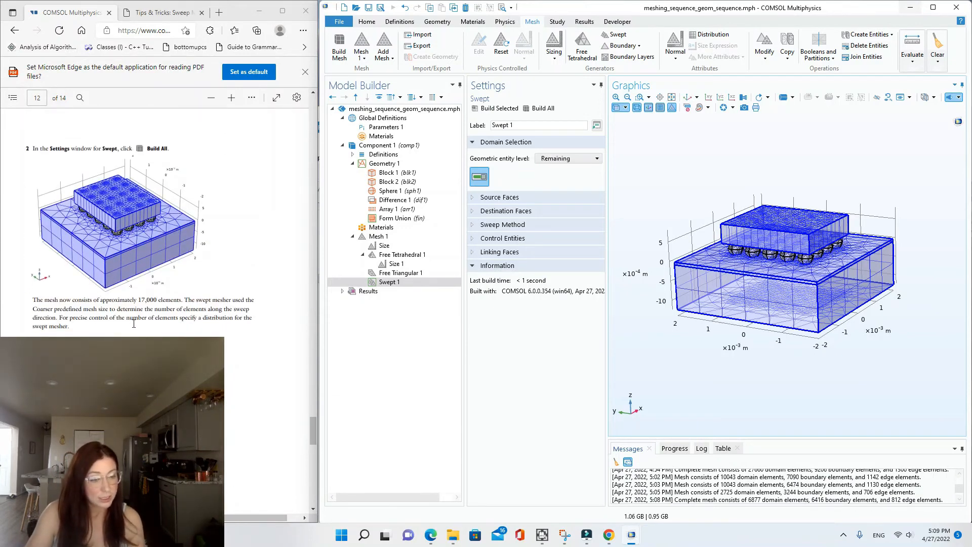
pyautogui.scroll(-2, 773, 480)
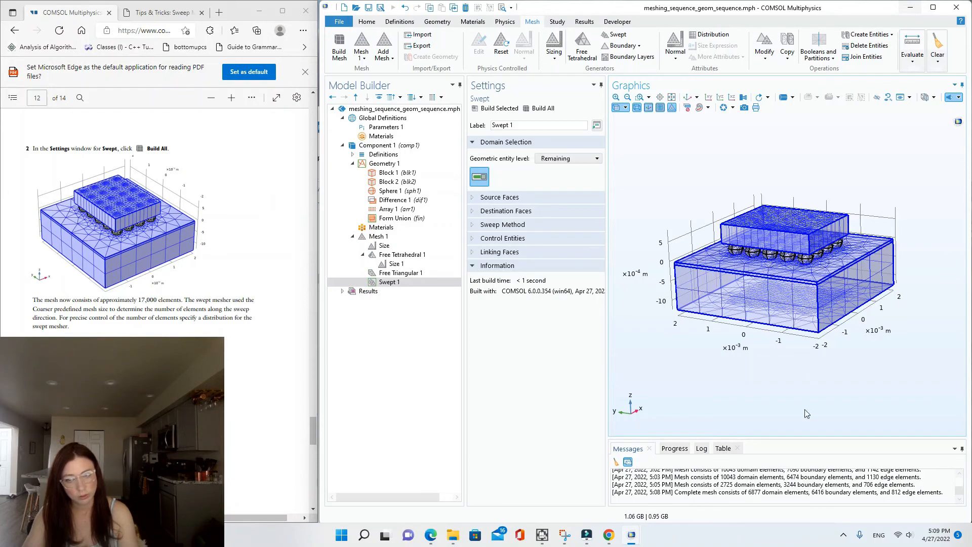
pyautogui.moveTo(807, 263)
pyautogui.mouseDown()
pyautogui.moveTo(804, 324)
pyautogui.moveTo(806, 246)
pyautogui.mouseUp()
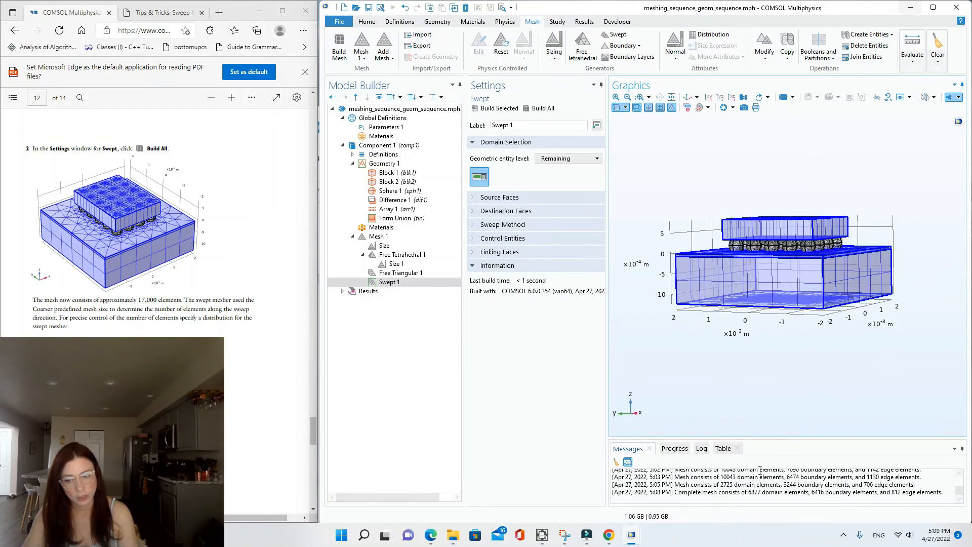
pyautogui.moveTo(754, 493); pyautogui.dragTo(762, 493)
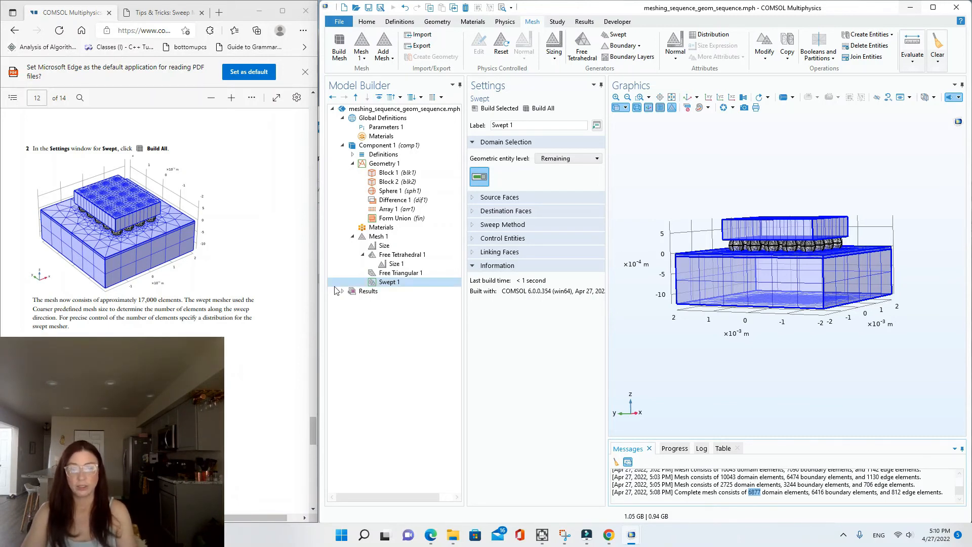
# - Add a Distribution attribute under Swept 1 with the number of elements set to 2, and build the entire mesh
pyautogui.rightClick(400, 282)
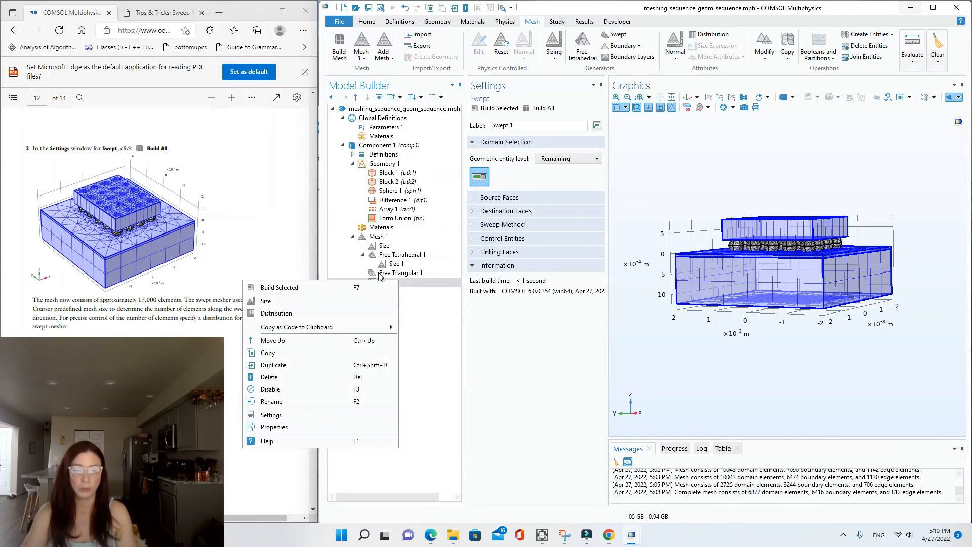
pyautogui.click(296, 313)
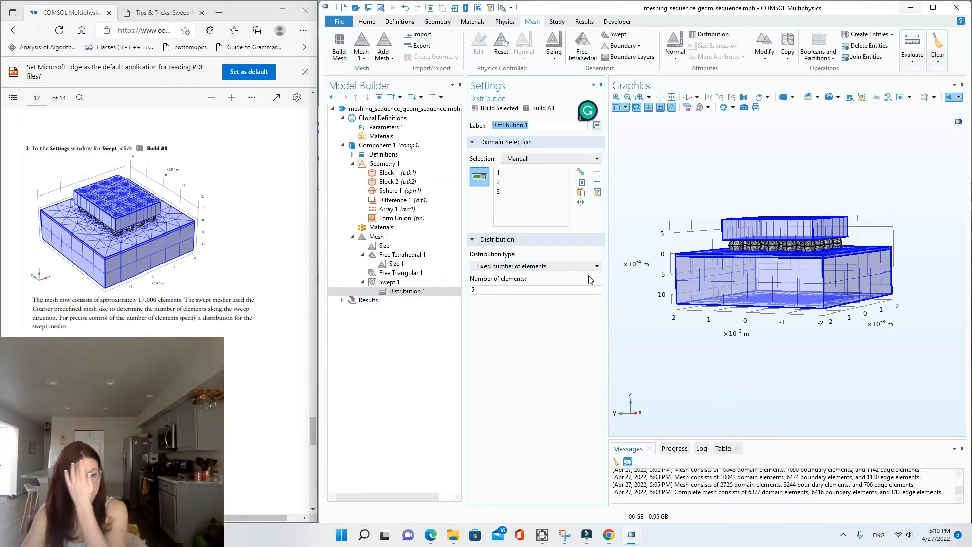
pyautogui.doubleClick(476, 290)
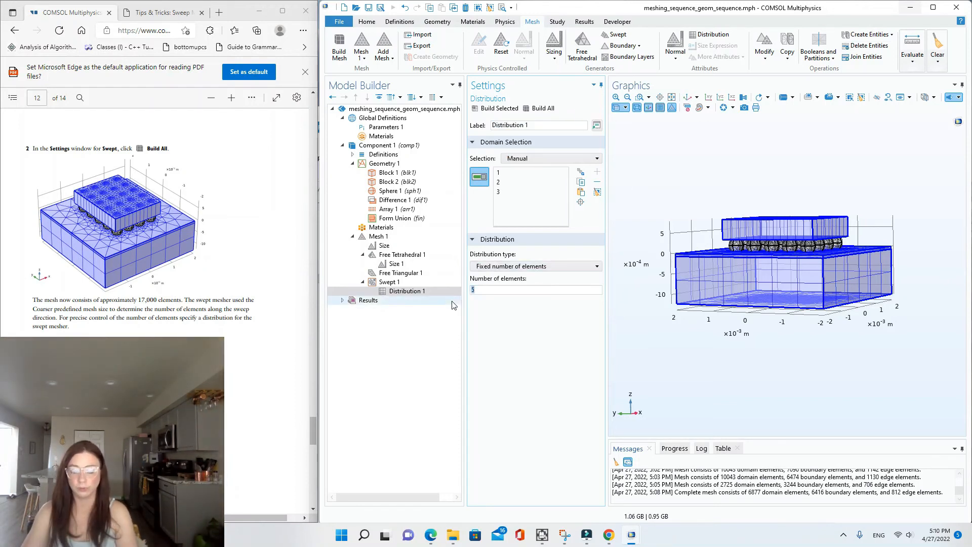
pyautogui.scroll(-10, 152, 228)
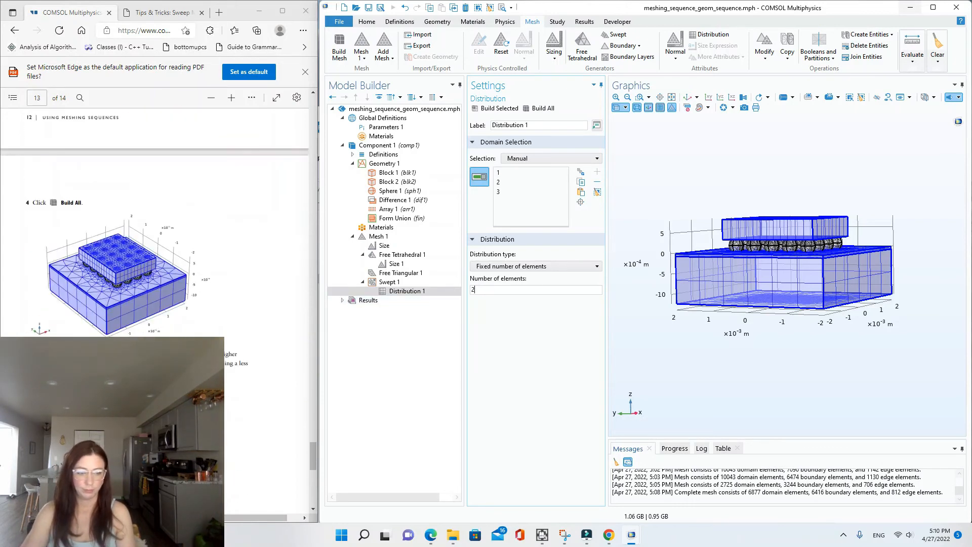
pyautogui.click(540, 108)
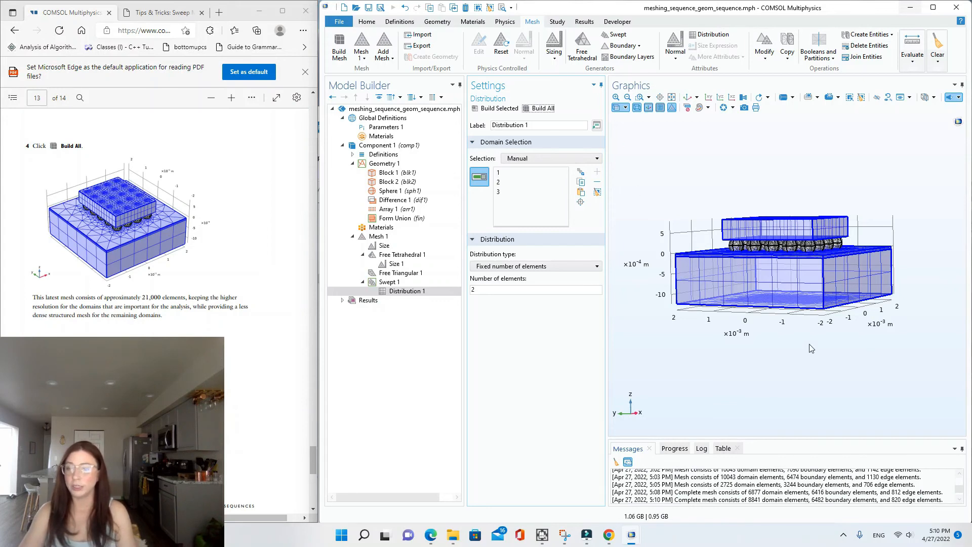
# - Inspect the rebuilt mesh with domain 3 of the distribution highlighted, and compare it with the tutorial's final figure and element count
pyautogui.moveTo(811, 350); pyautogui.dragTo(812, 400)
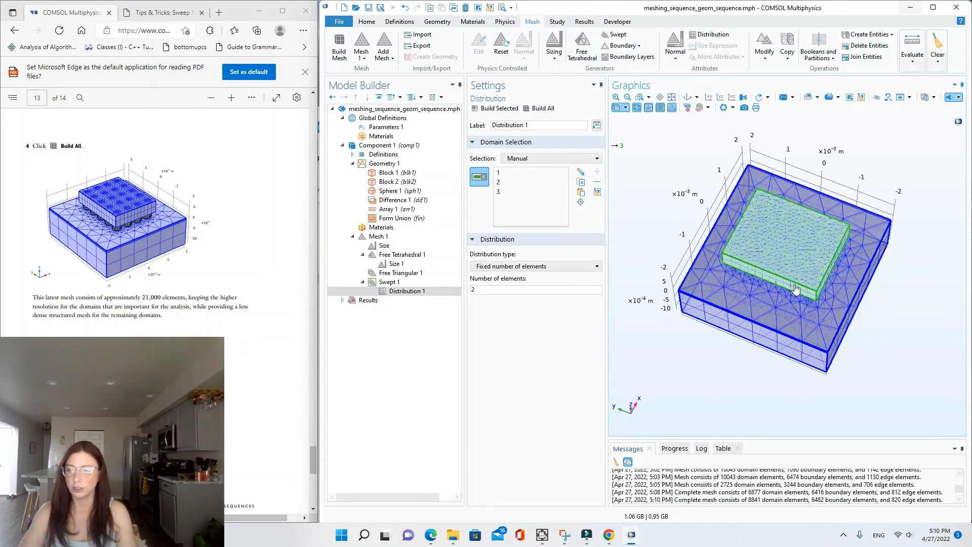
pyautogui.click(499, 174)
pyautogui.click(503, 193)
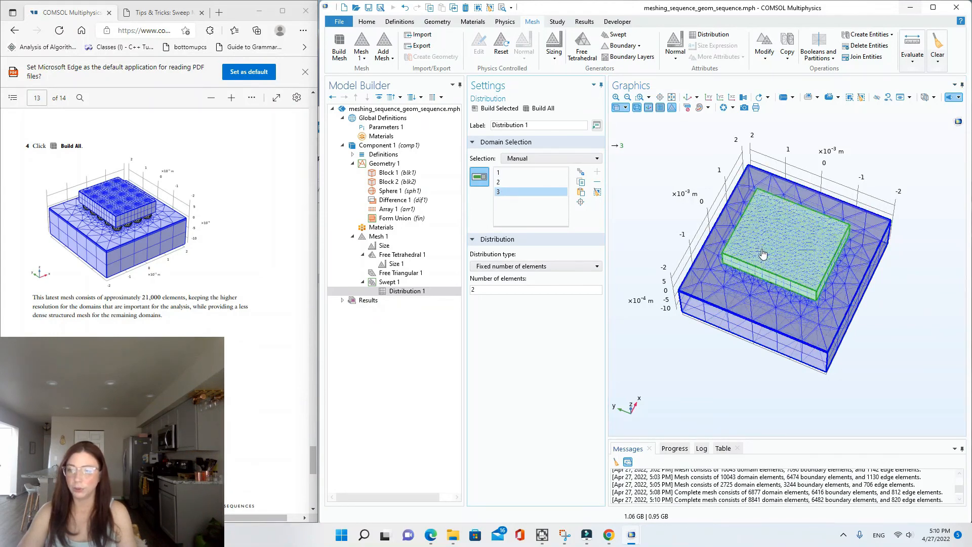
pyautogui.moveTo(803, 268); pyautogui.dragTo(808, 241)
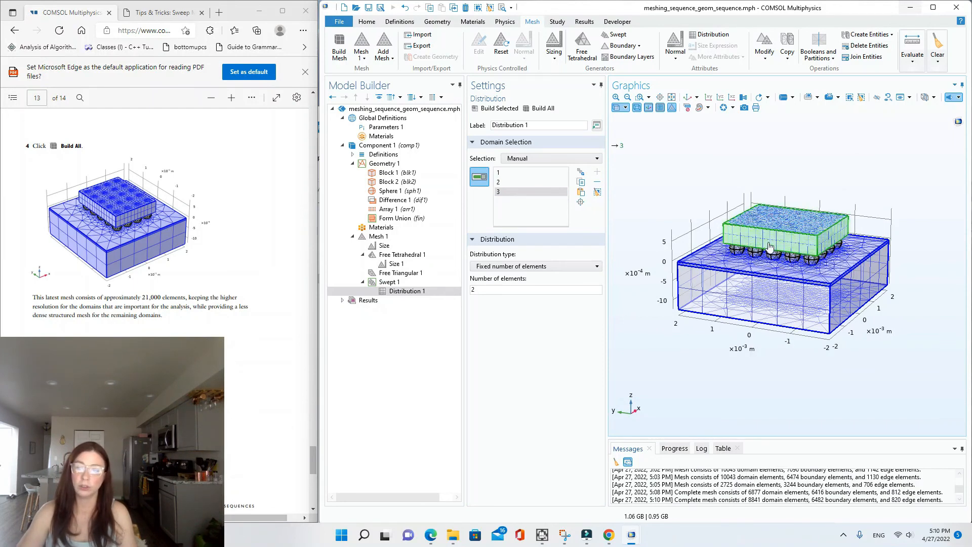
pyautogui.click(227, 355)
pyautogui.scroll(-3, 226, 364)
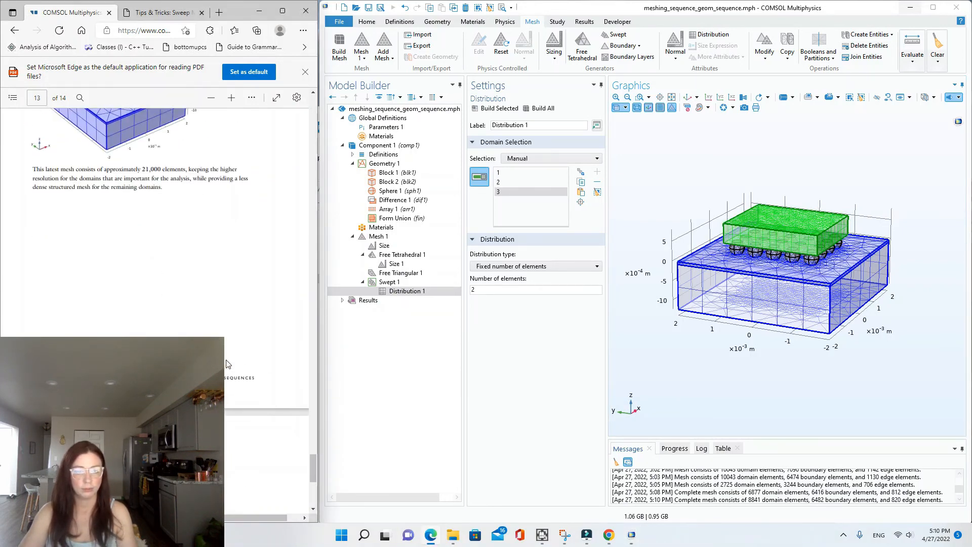
pyautogui.scroll(2, 227, 363)
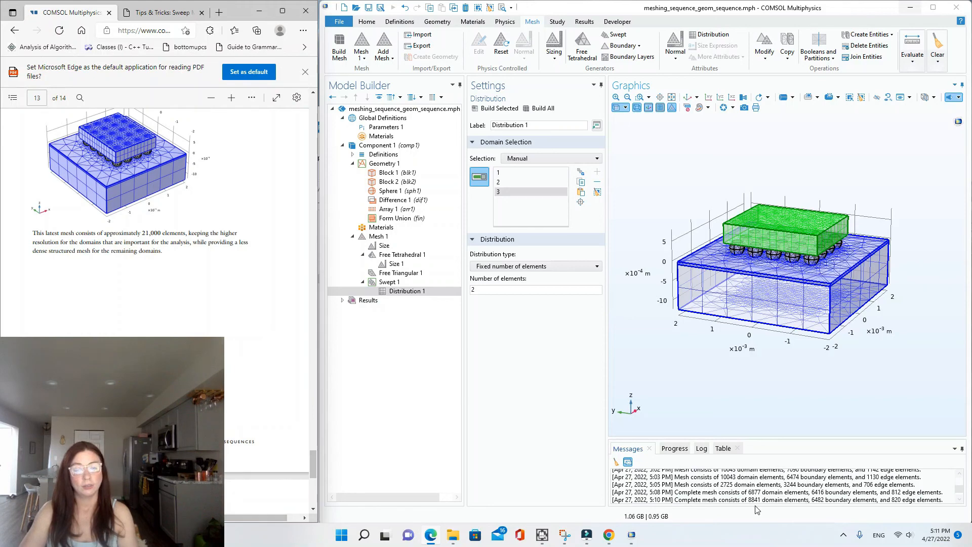
pyautogui.moveTo(796, 403); pyautogui.dragTo(745, 162)
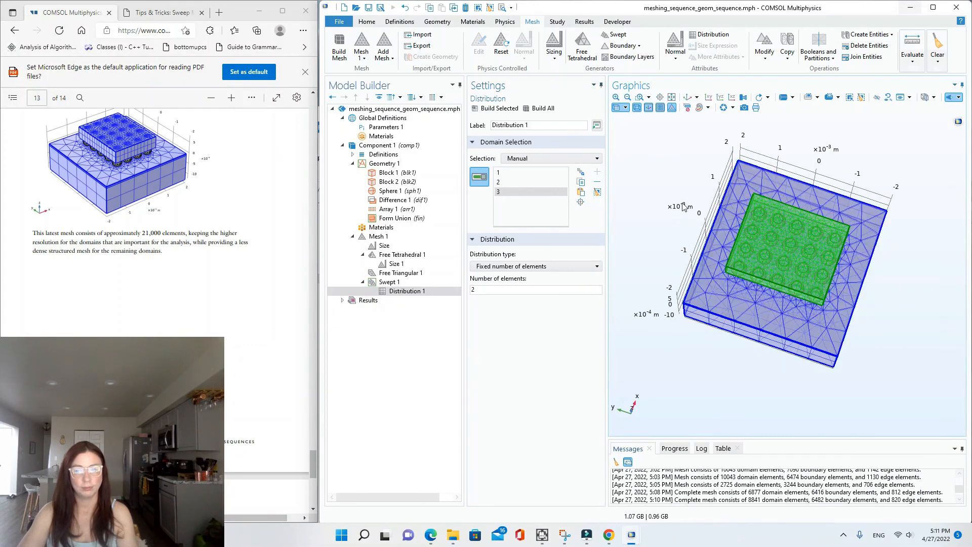
pyautogui.moveTo(697, 215); pyautogui.dragTo(676, 152)
pyautogui.scroll(-2, 293, 330)
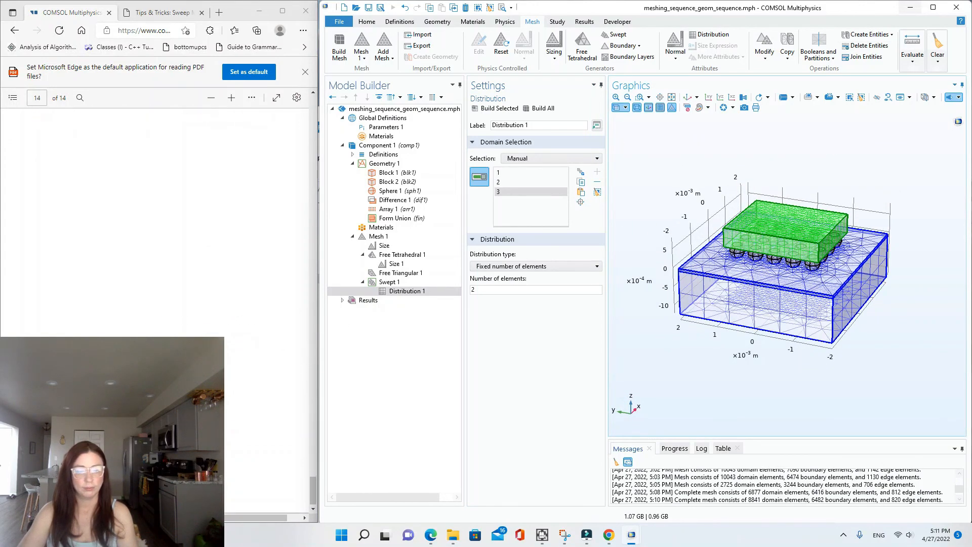
pyautogui.scroll(5, 155, 311)
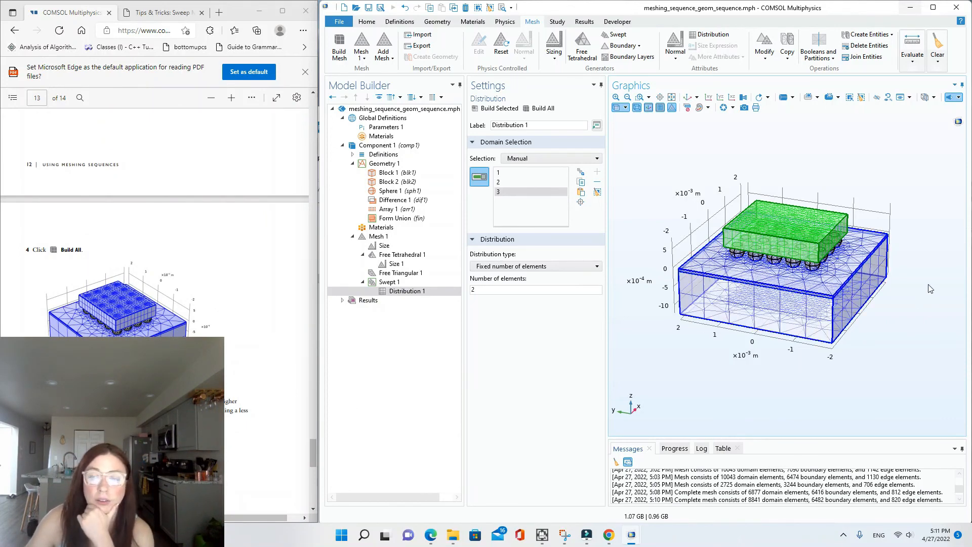
# - Turn off transparency in the graphics view to show the mesh with opaque faces
pyautogui.click(616, 108)
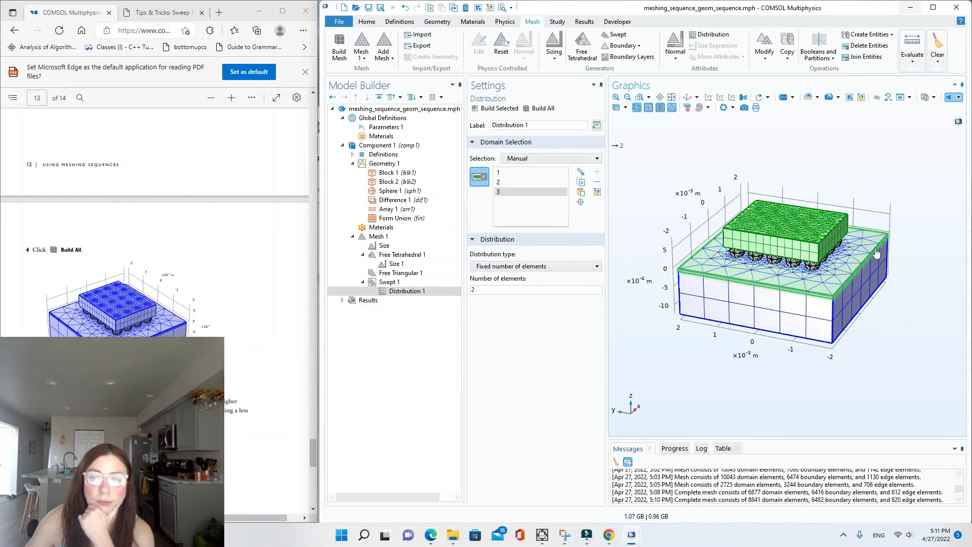
pyautogui.moveTo(691, 187); pyautogui.dragTo(829, 314)
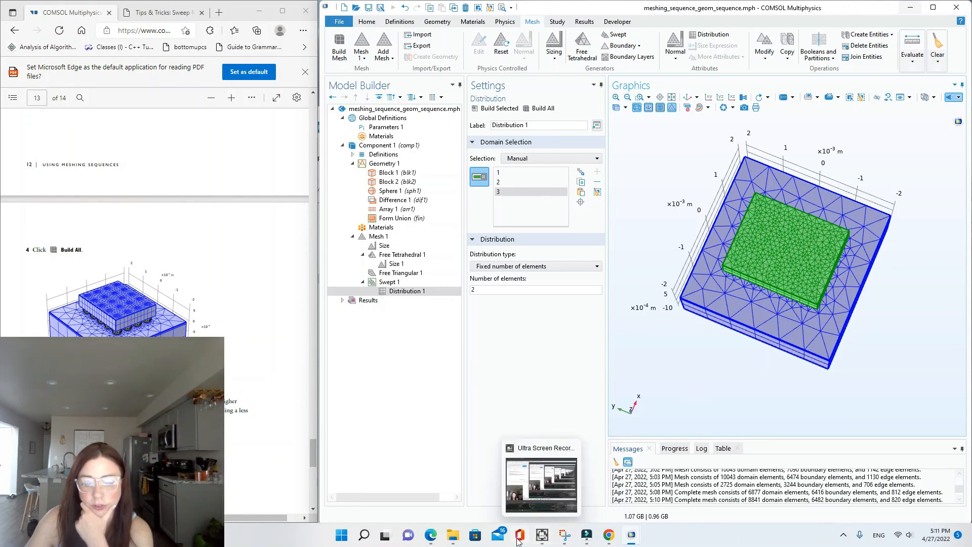
pyautogui.click(543, 536)
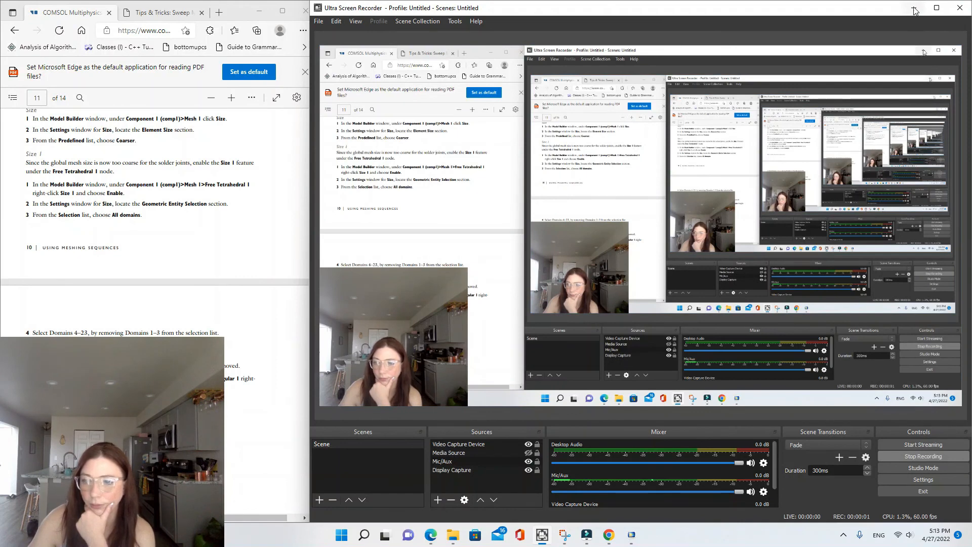
pyautogui.click(914, 7)
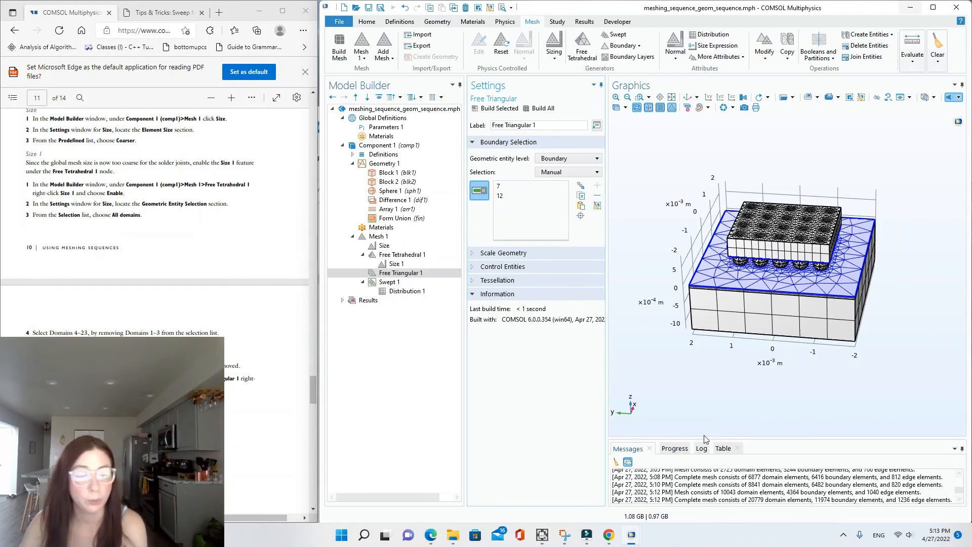
# - Try the Coarser predefined element size for Size 1 under Free Tetrahedral 1, and restore it to Normal
pyautogui.click(398, 256)
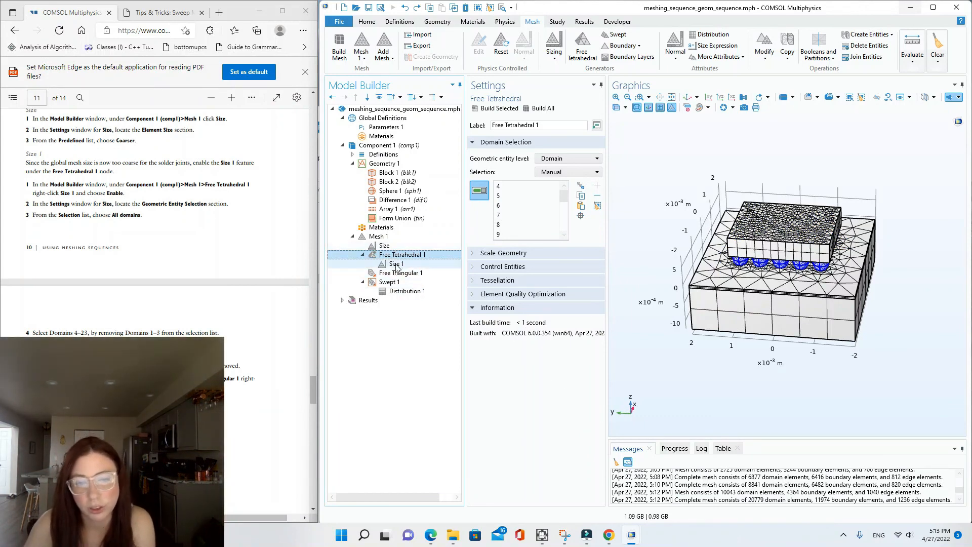
pyautogui.click(397, 264)
pyautogui.click(532, 294)
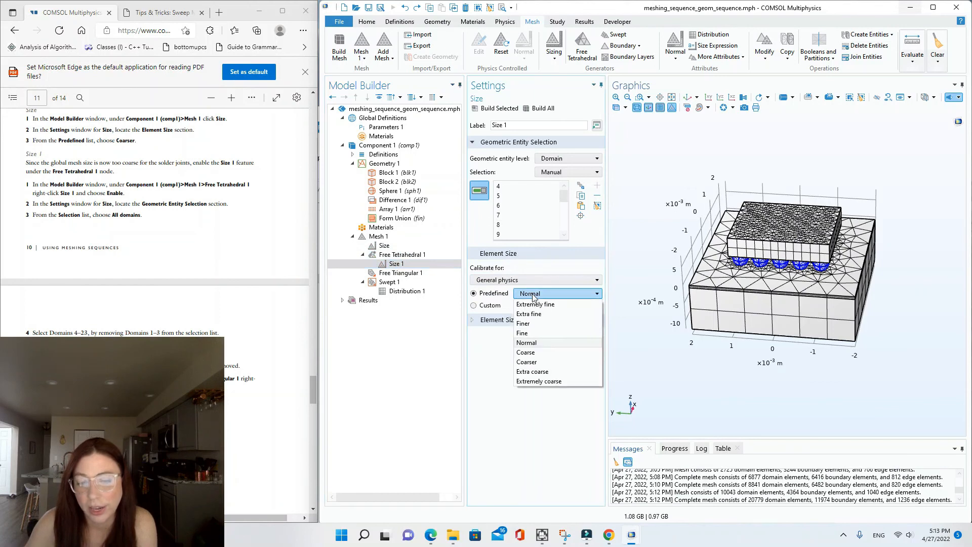
pyautogui.click(532, 362)
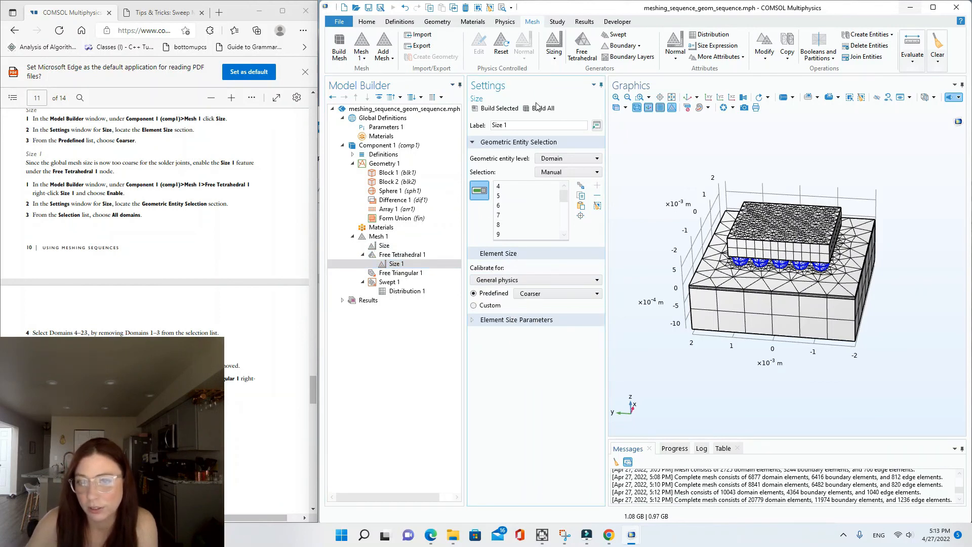
pyautogui.click(548, 294)
pyautogui.click(534, 343)
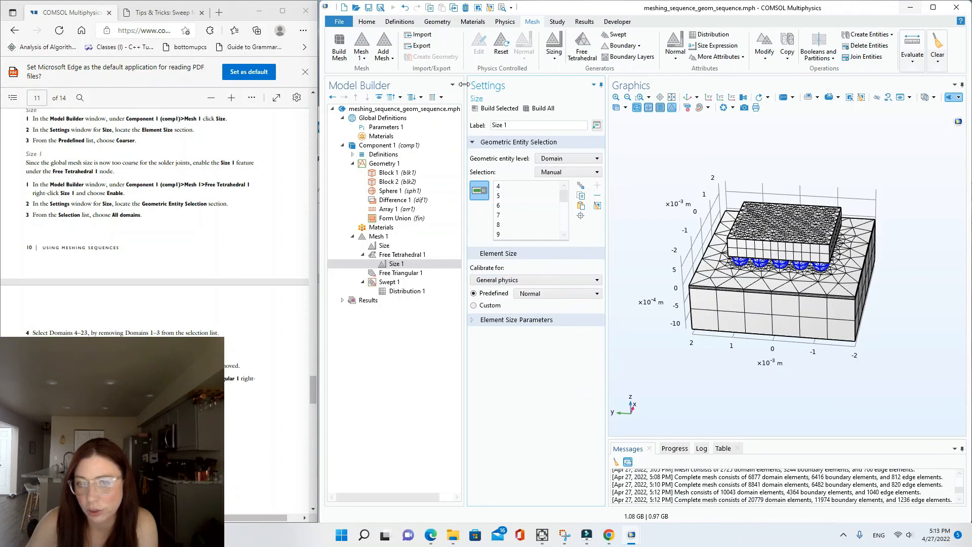
# - Build the entire mesh from Size 1 and inspect it from above and from the side
pyautogui.click(539, 108)
pyautogui.moveTo(784, 244); pyautogui.dragTo(894, 234)
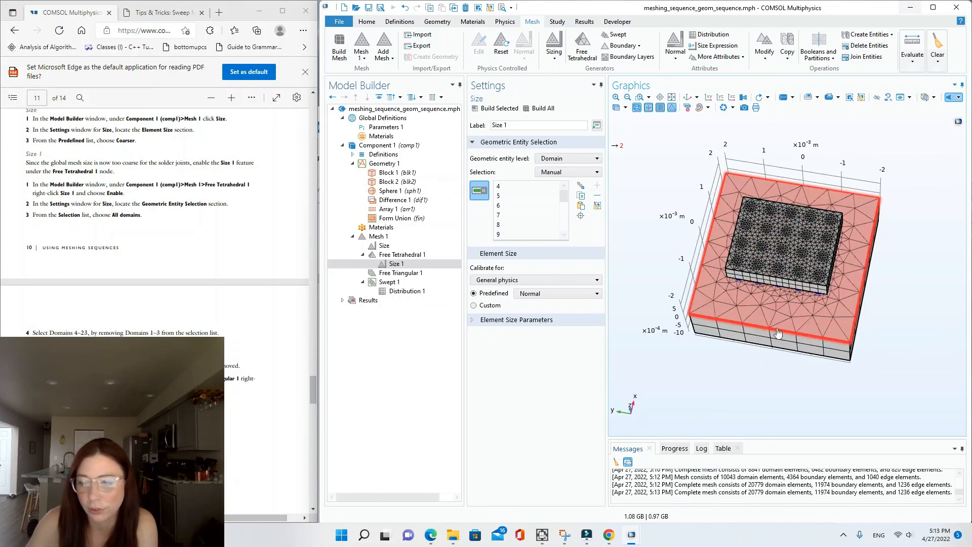
pyautogui.moveTo(697, 395); pyautogui.dragTo(698, 335)
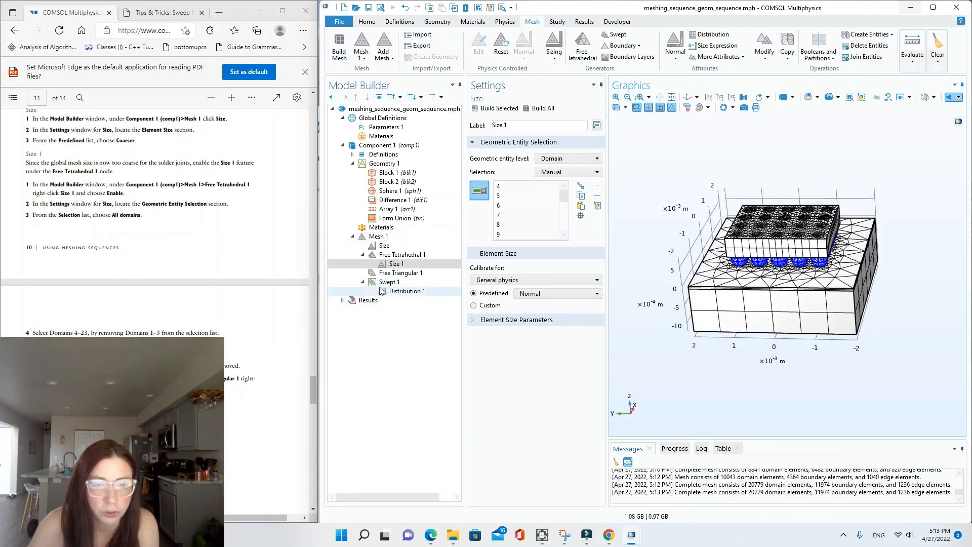
# - Review the Free Triangular 1, Swept 1 and Distribution 1 settings, rebuilding the entire mesh from the triangular and distribution nodes
pyautogui.click(395, 273)
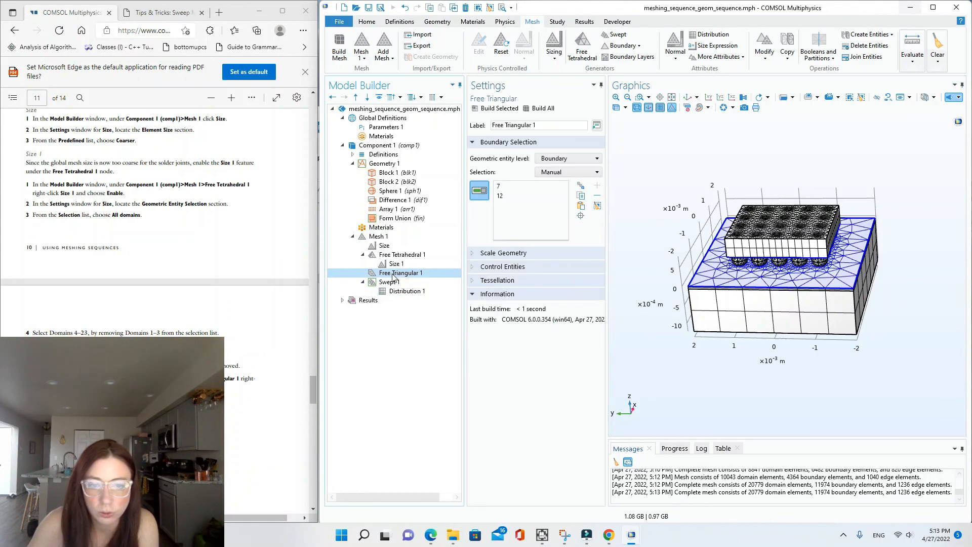
pyautogui.click(542, 109)
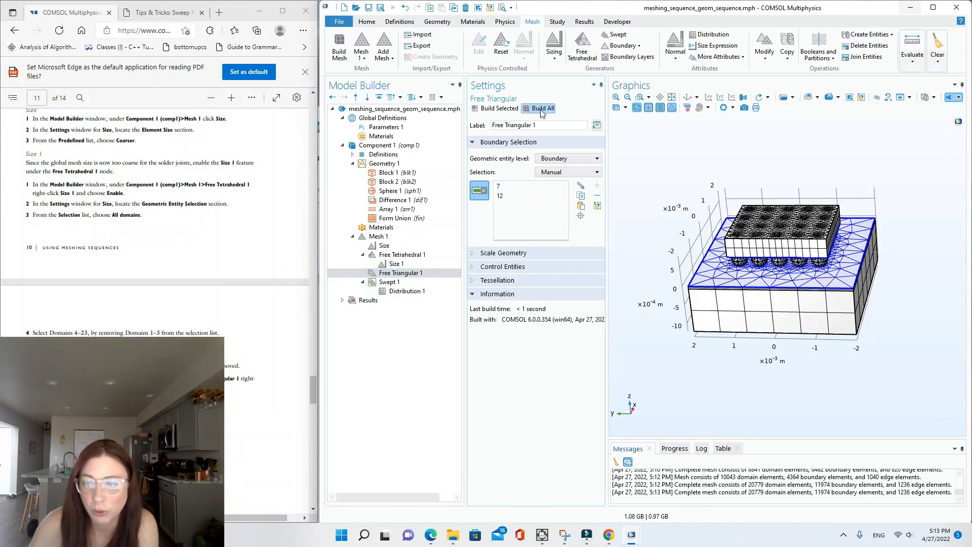
pyautogui.click(388, 282)
pyautogui.click(395, 291)
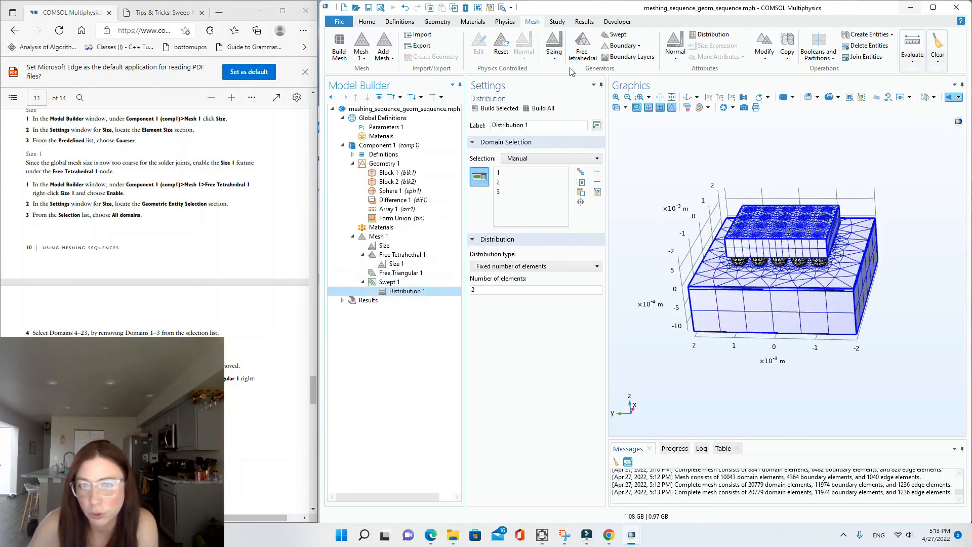
pyautogui.click(543, 110)
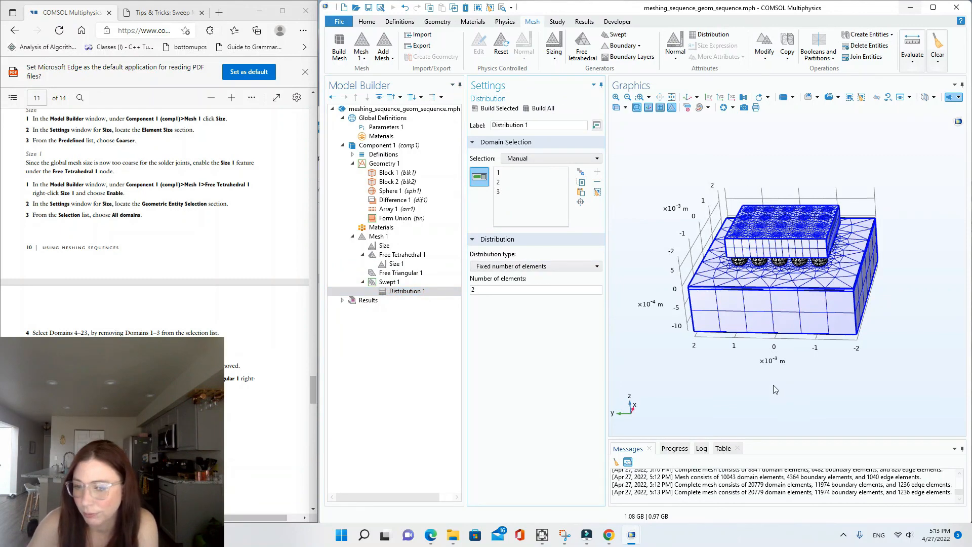
# - Compare the rebuilt mesh and its domain element count with the tutorial's swept mesh section, and minimize the modelling window
pyautogui.moveTo(756, 407); pyautogui.dragTo(642, 400)
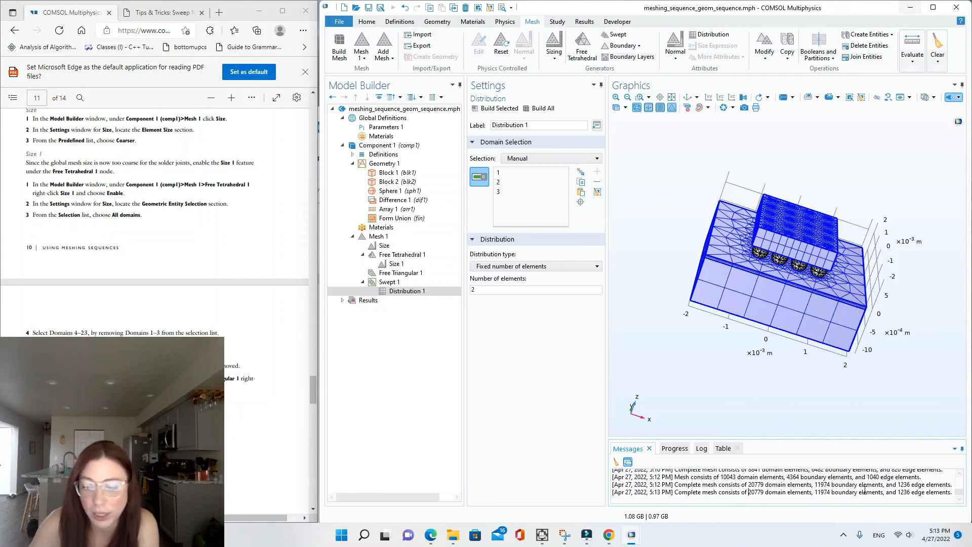
pyautogui.scroll(-6, 154, 222)
pyautogui.scroll(-1, 262, 200)
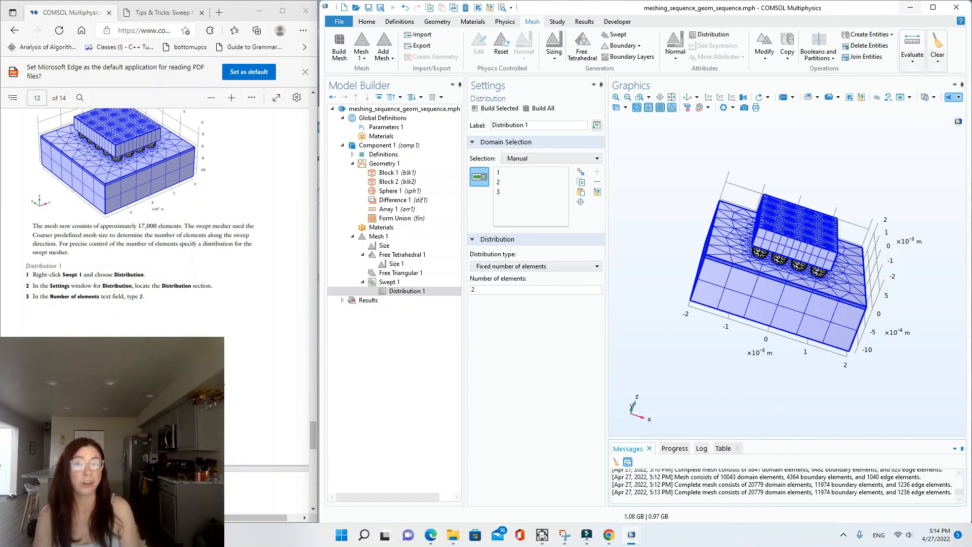
pyautogui.click(916, 9)
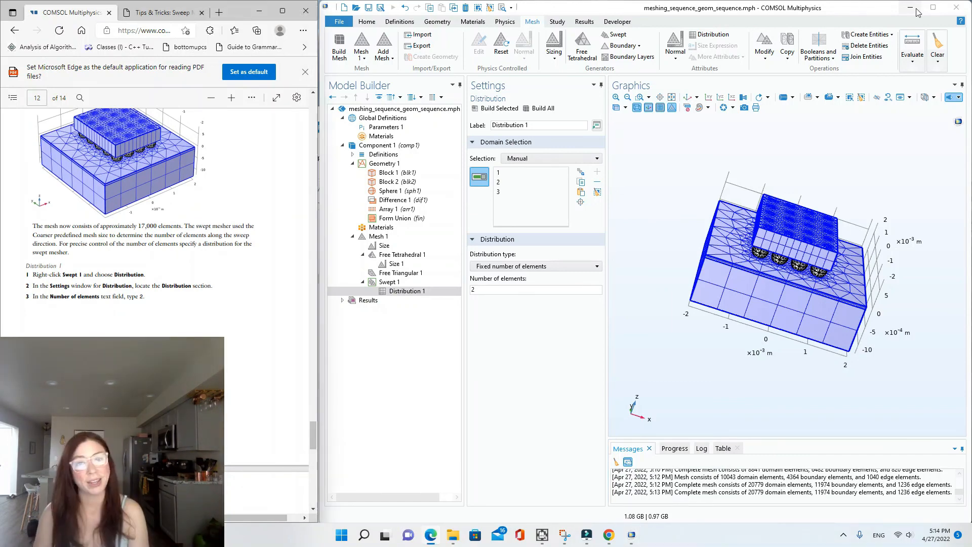